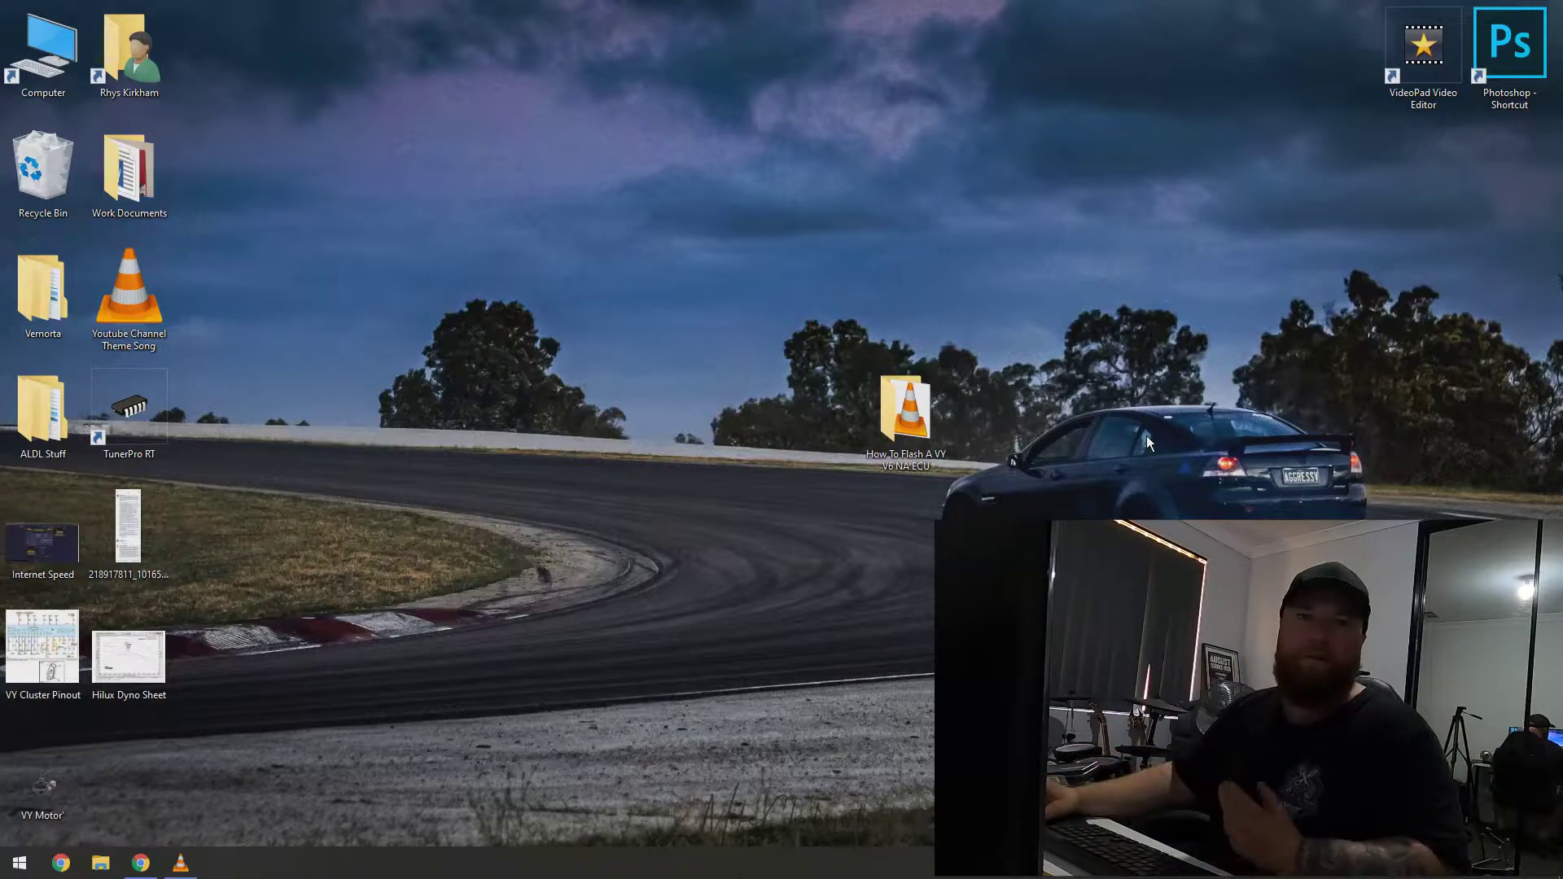
Step: Bring Chrome back up and search Google for 'tunerpro rt'
left_click(140, 863)
left_click(627, 343)
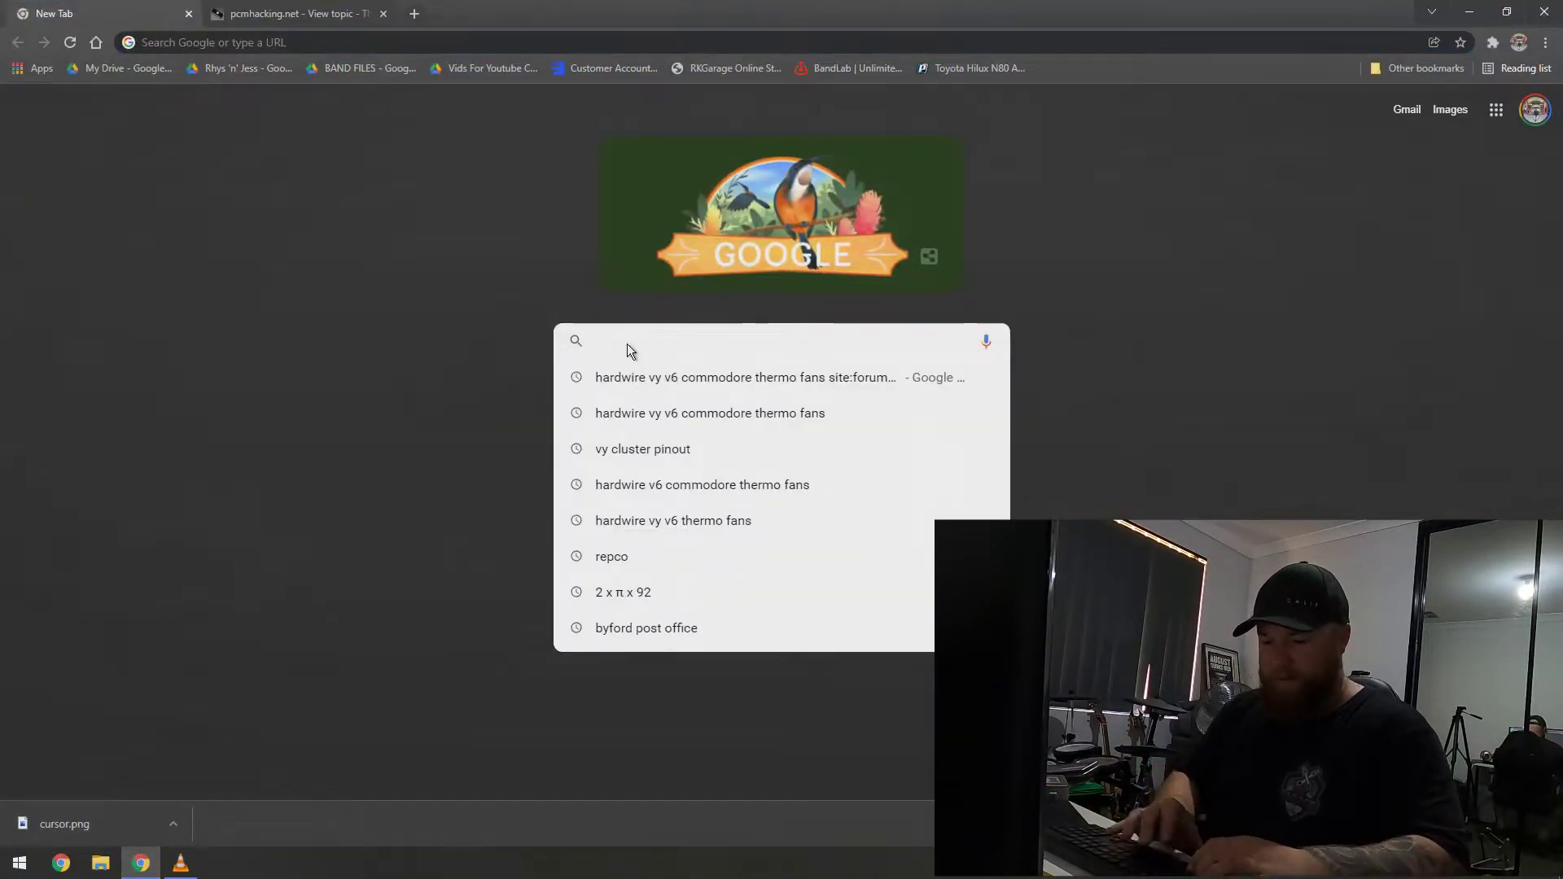
type("tunerpro rt")
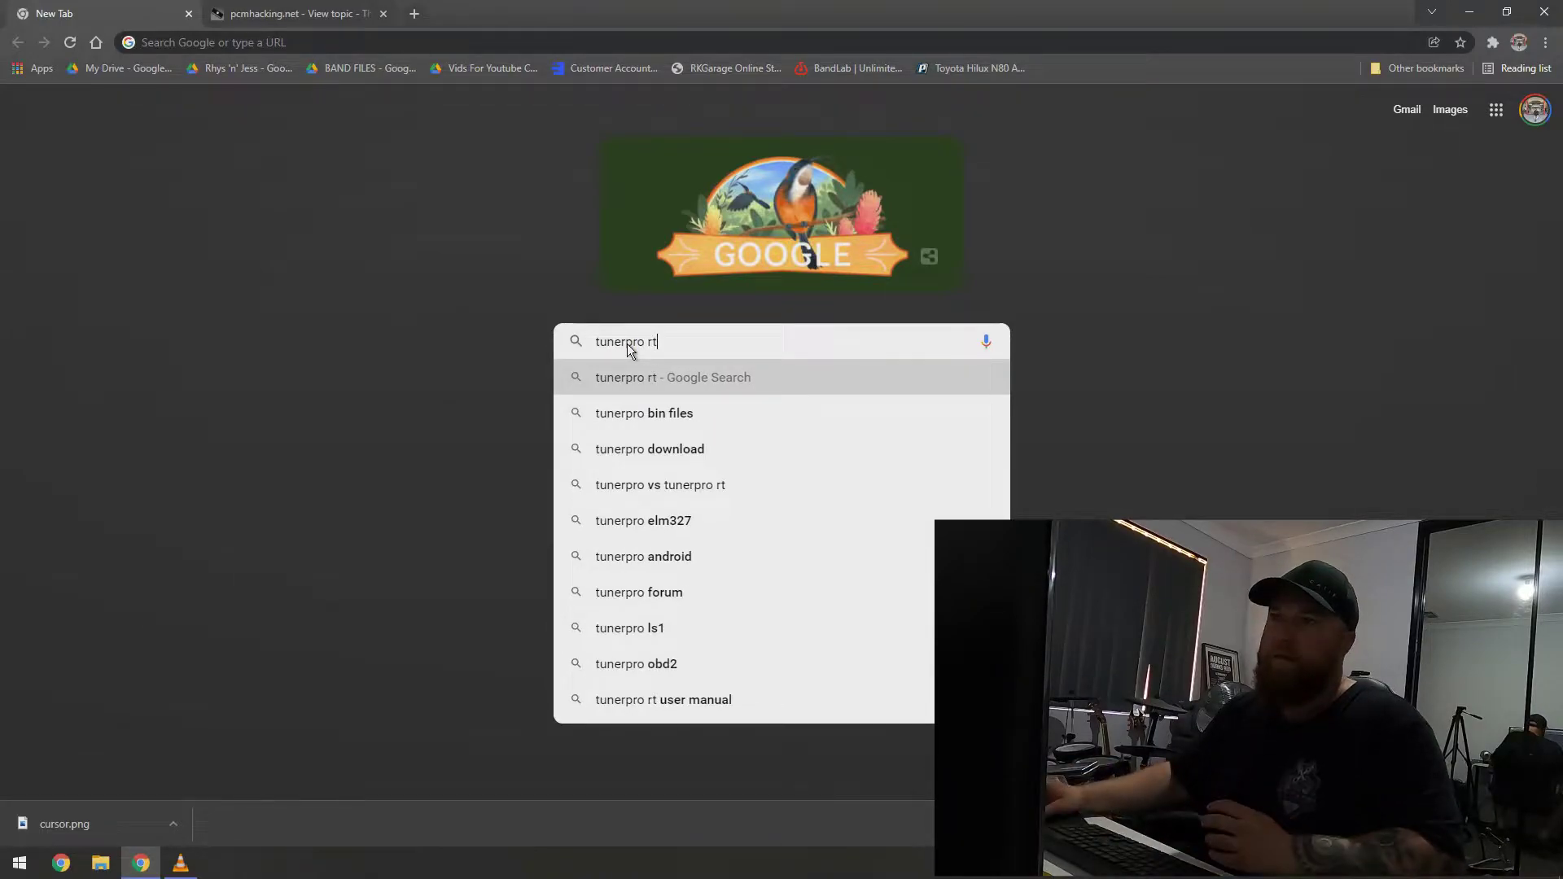
key("Return")
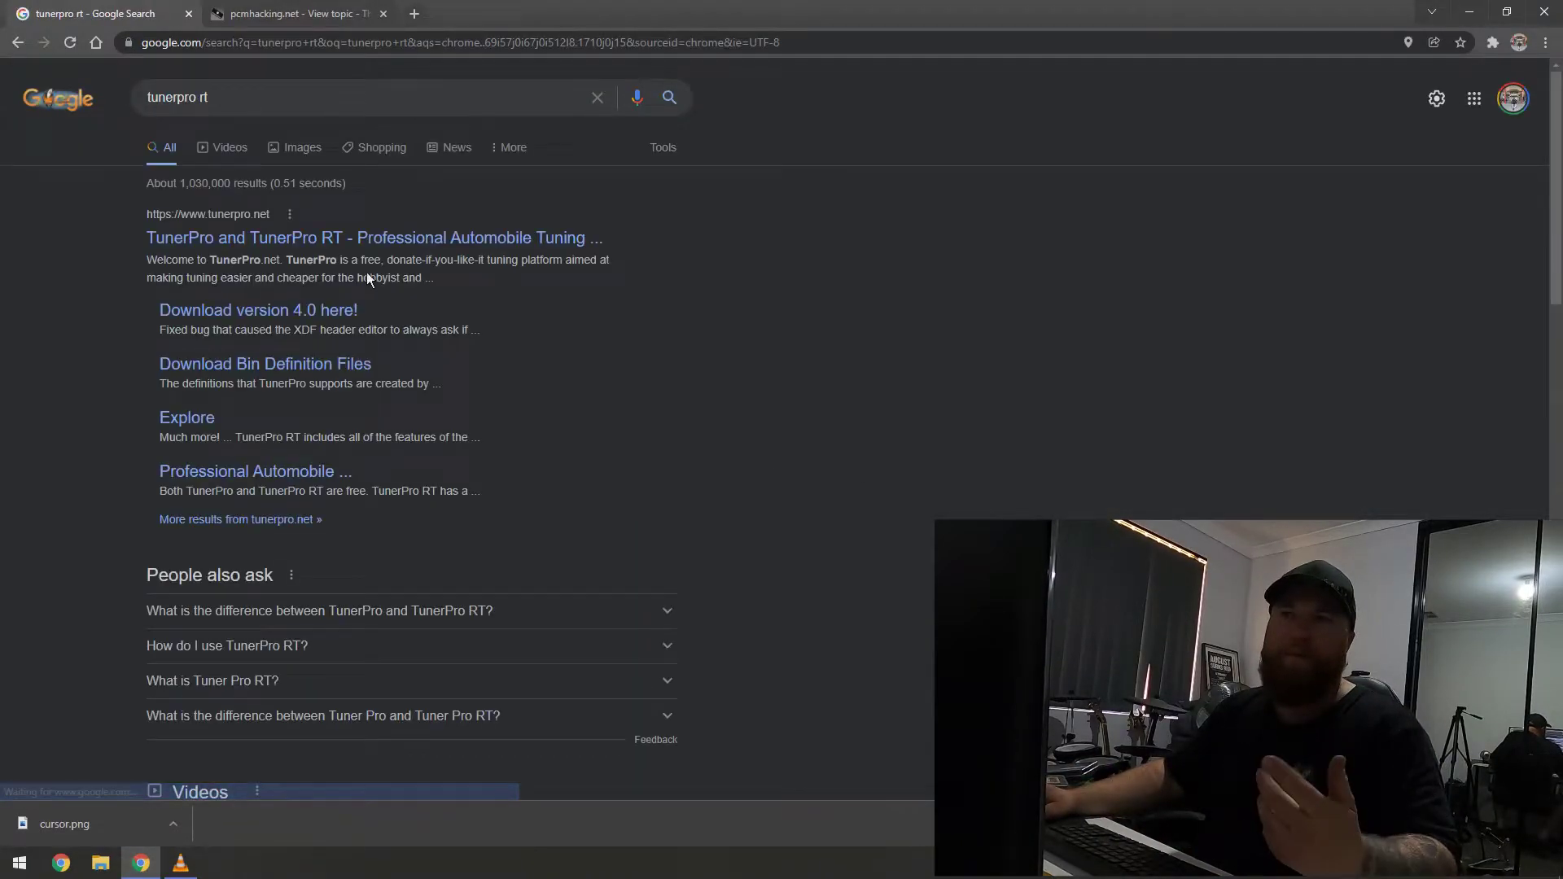
Step: Open tunerpro.net and go to the Downloads > TunerPro Applications page
left_click(360, 241)
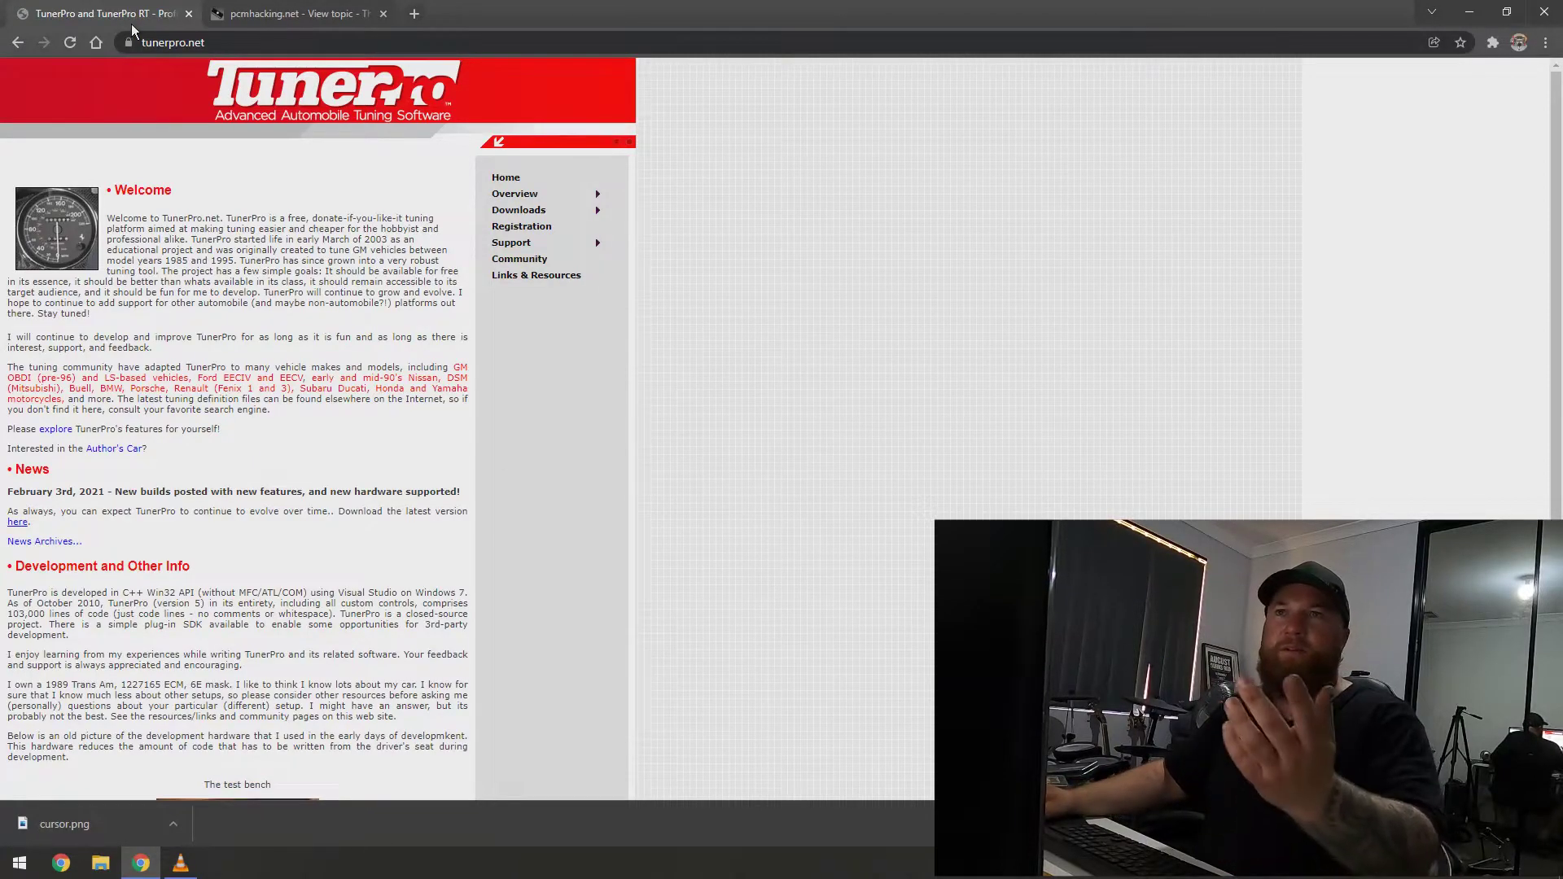
mouse_move(509, 216)
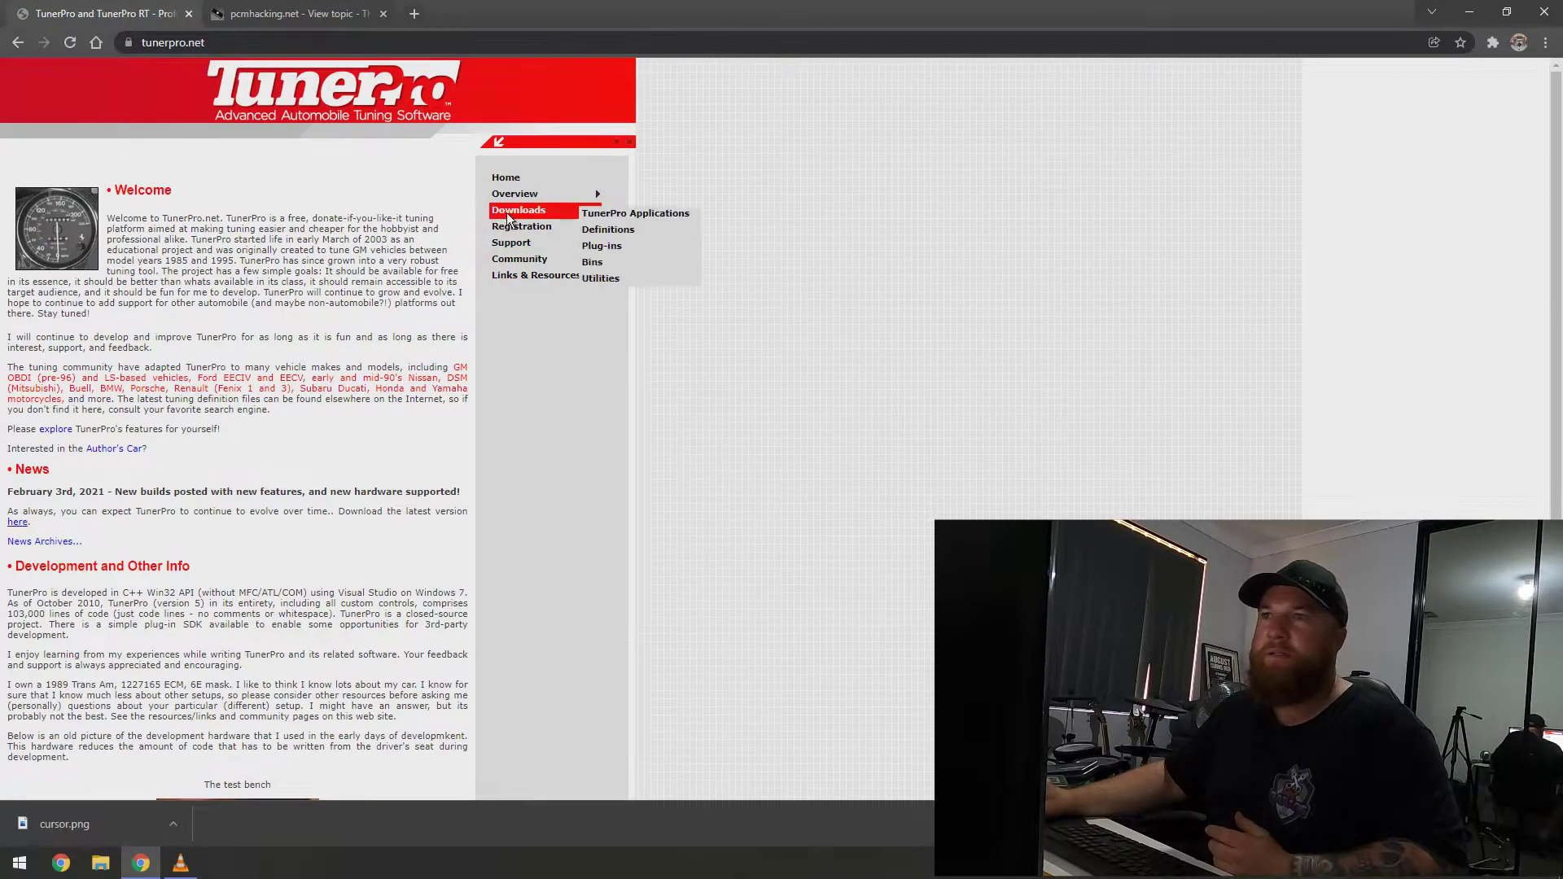
left_click(635, 213)
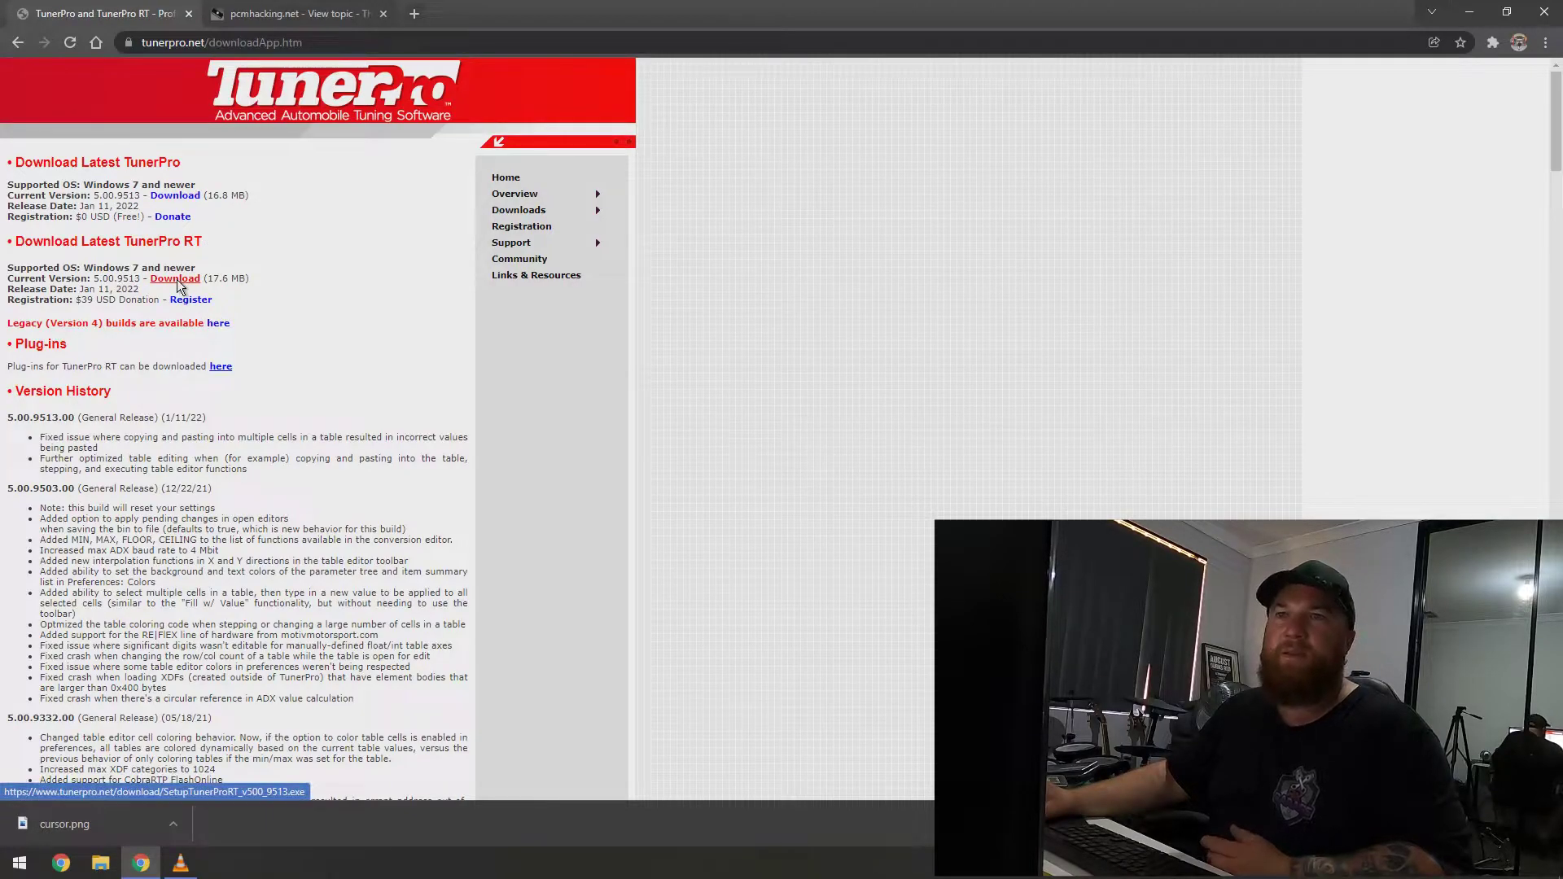
left_click(327, 45)
Step: Search 'oseflashtool', open the pcmhacking.net Delco OSE FlashTool V1.51 topic, then start a blank tab
type("os")
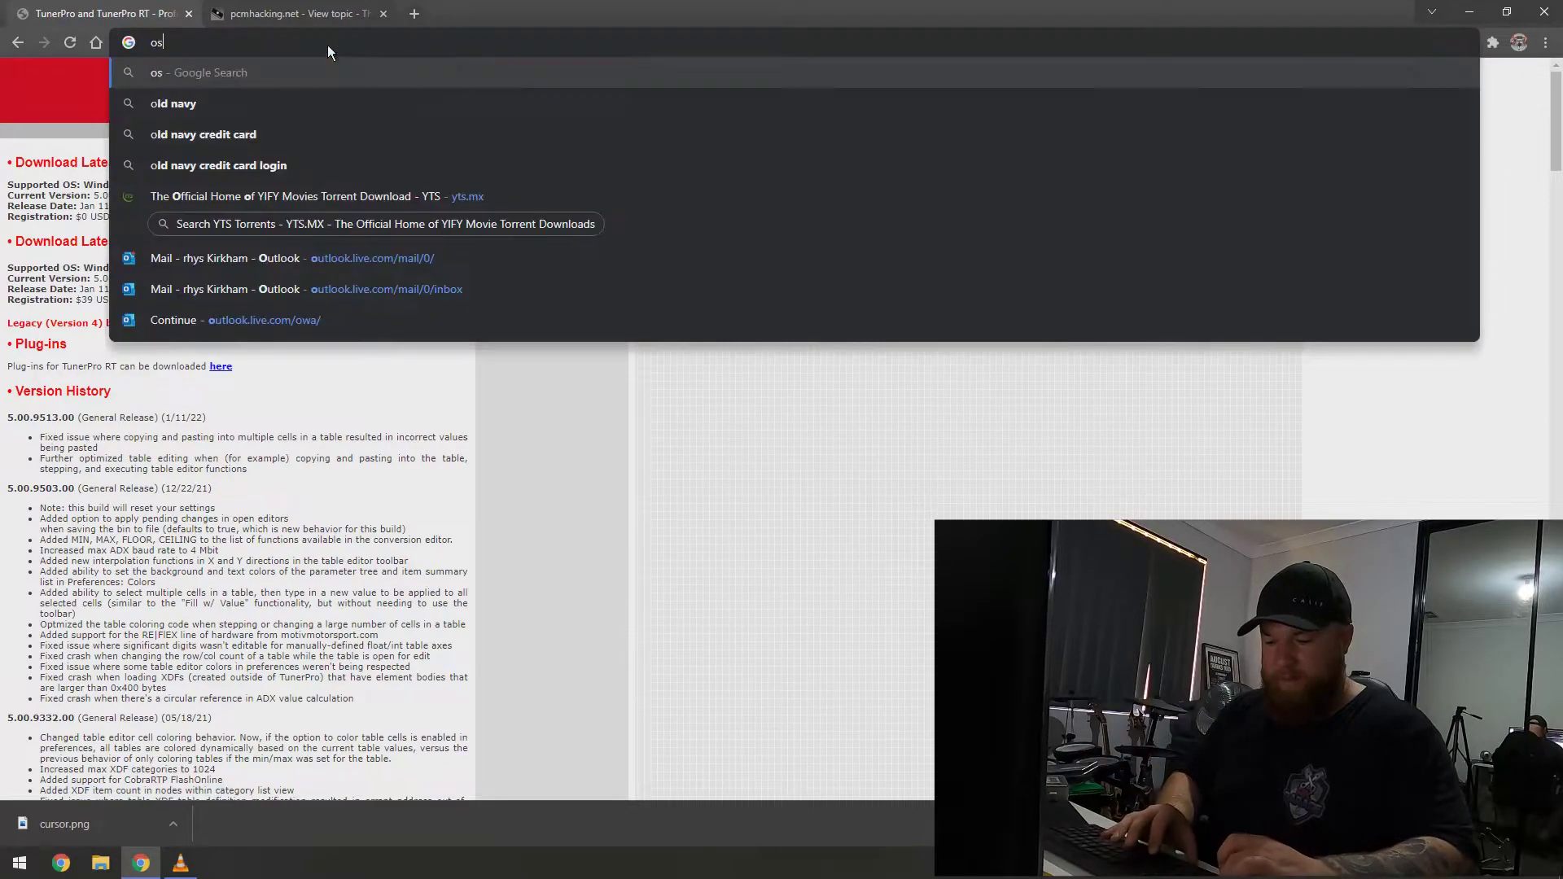
type("eflashtool")
key("Return")
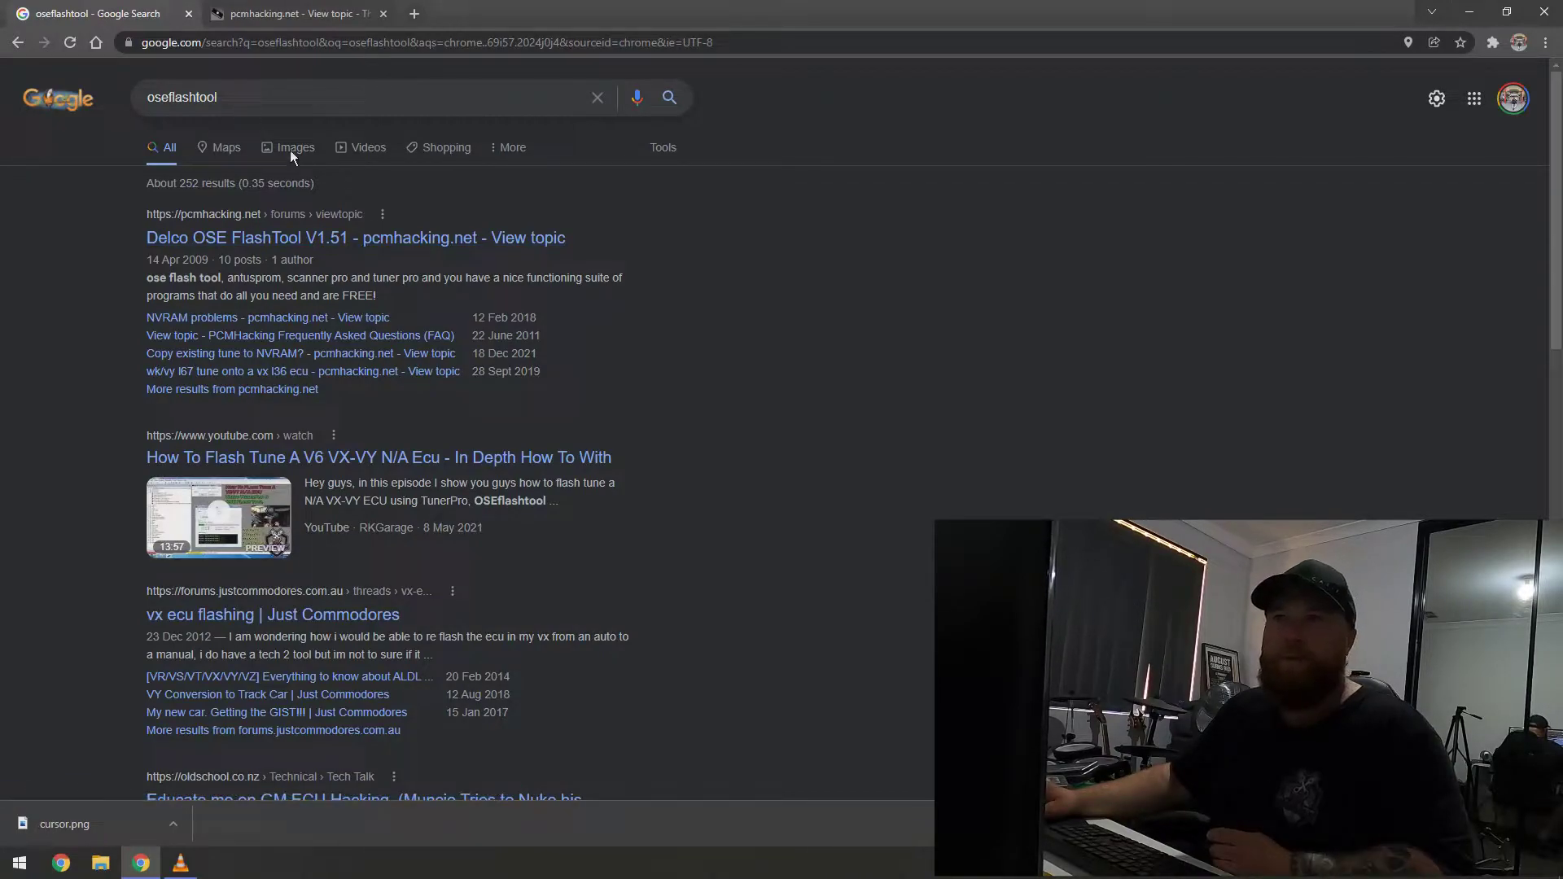
left_click(329, 238)
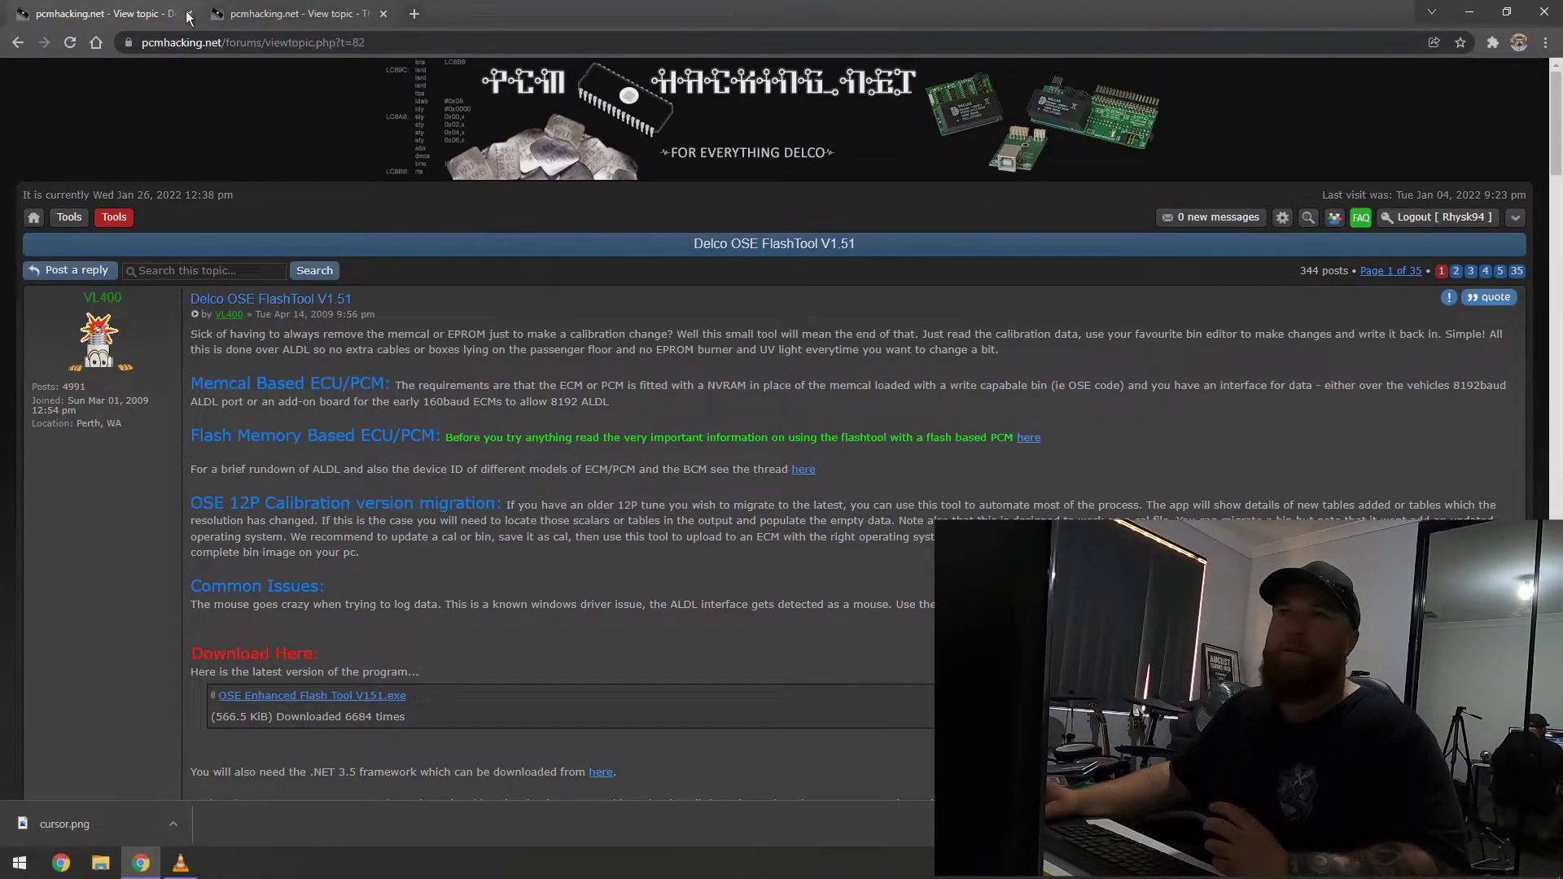
key("ctrl+t")
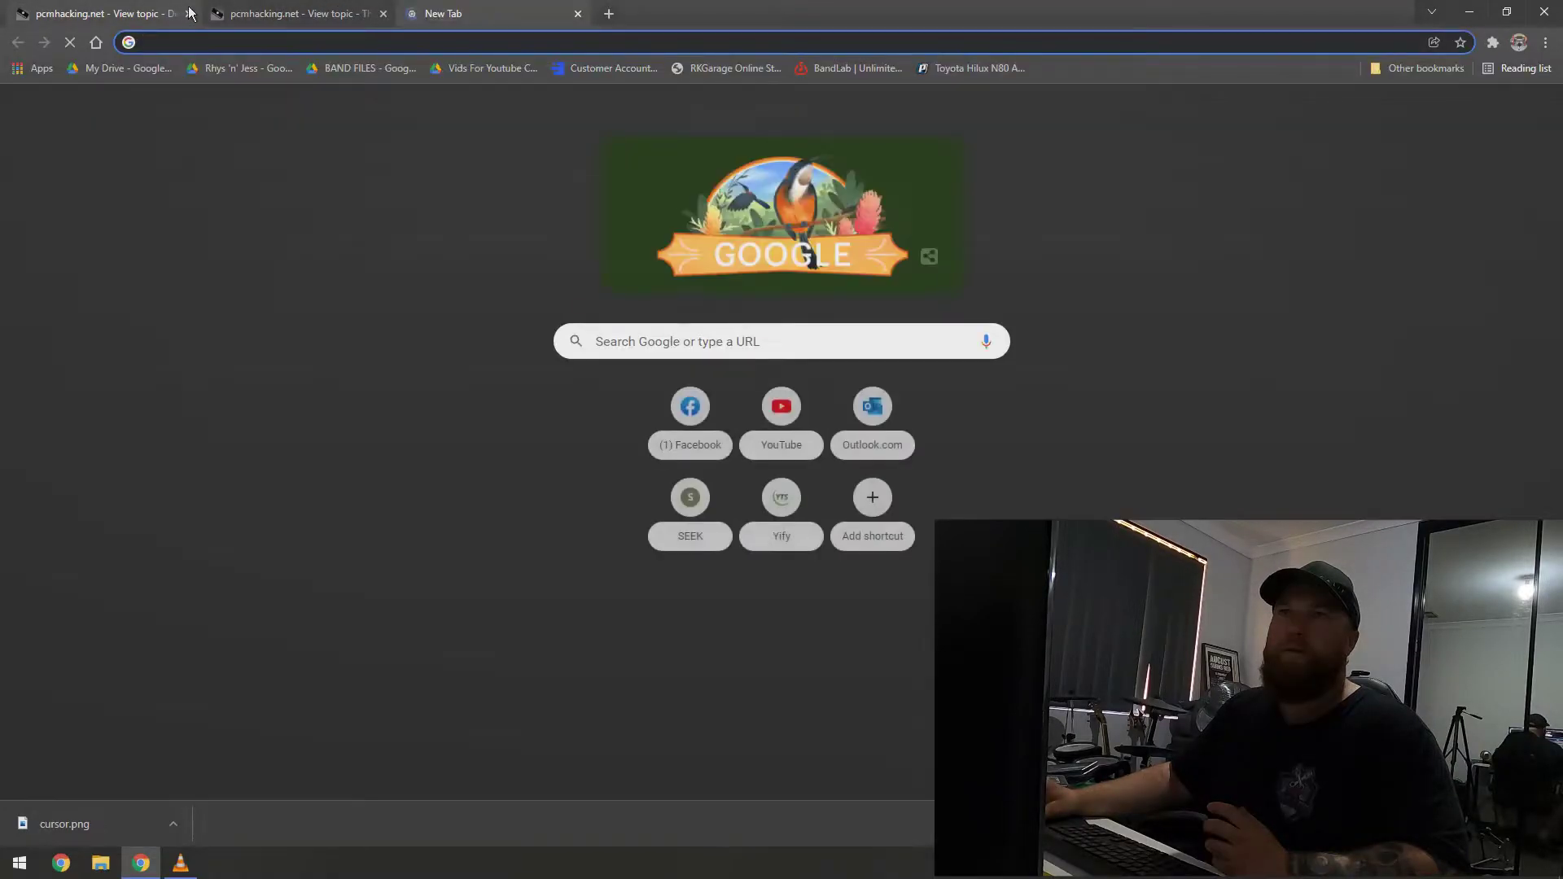
Step: Close the extra pcmhacking tab and search Google for 'the 1 enhanced factory bin'
left_click(173, 17)
left_click(189, 14)
left_click(292, 15)
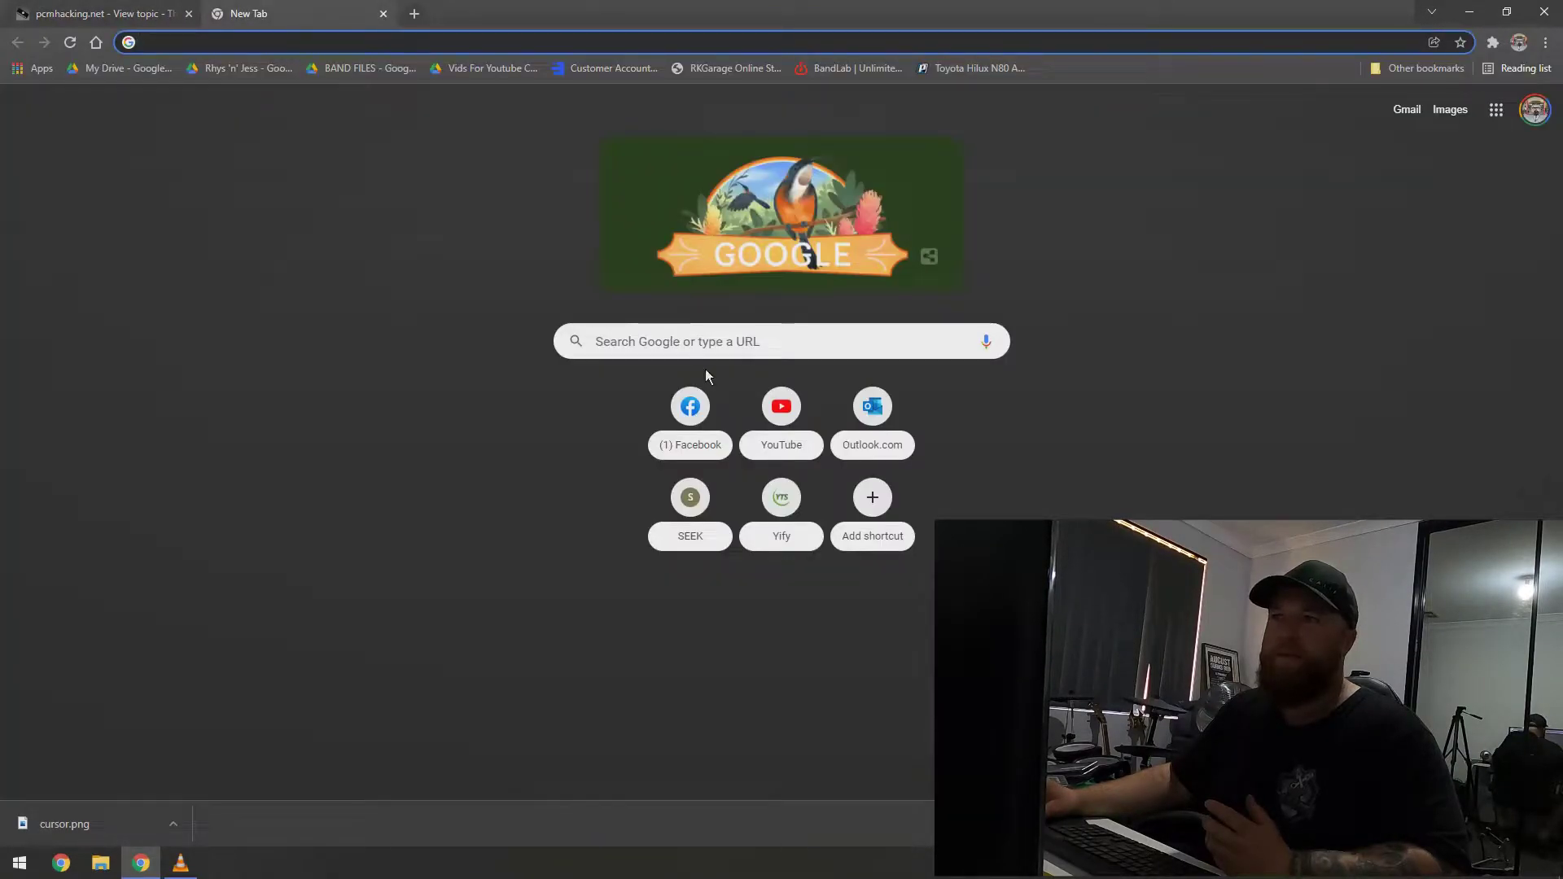
left_click(679, 348)
type("th")
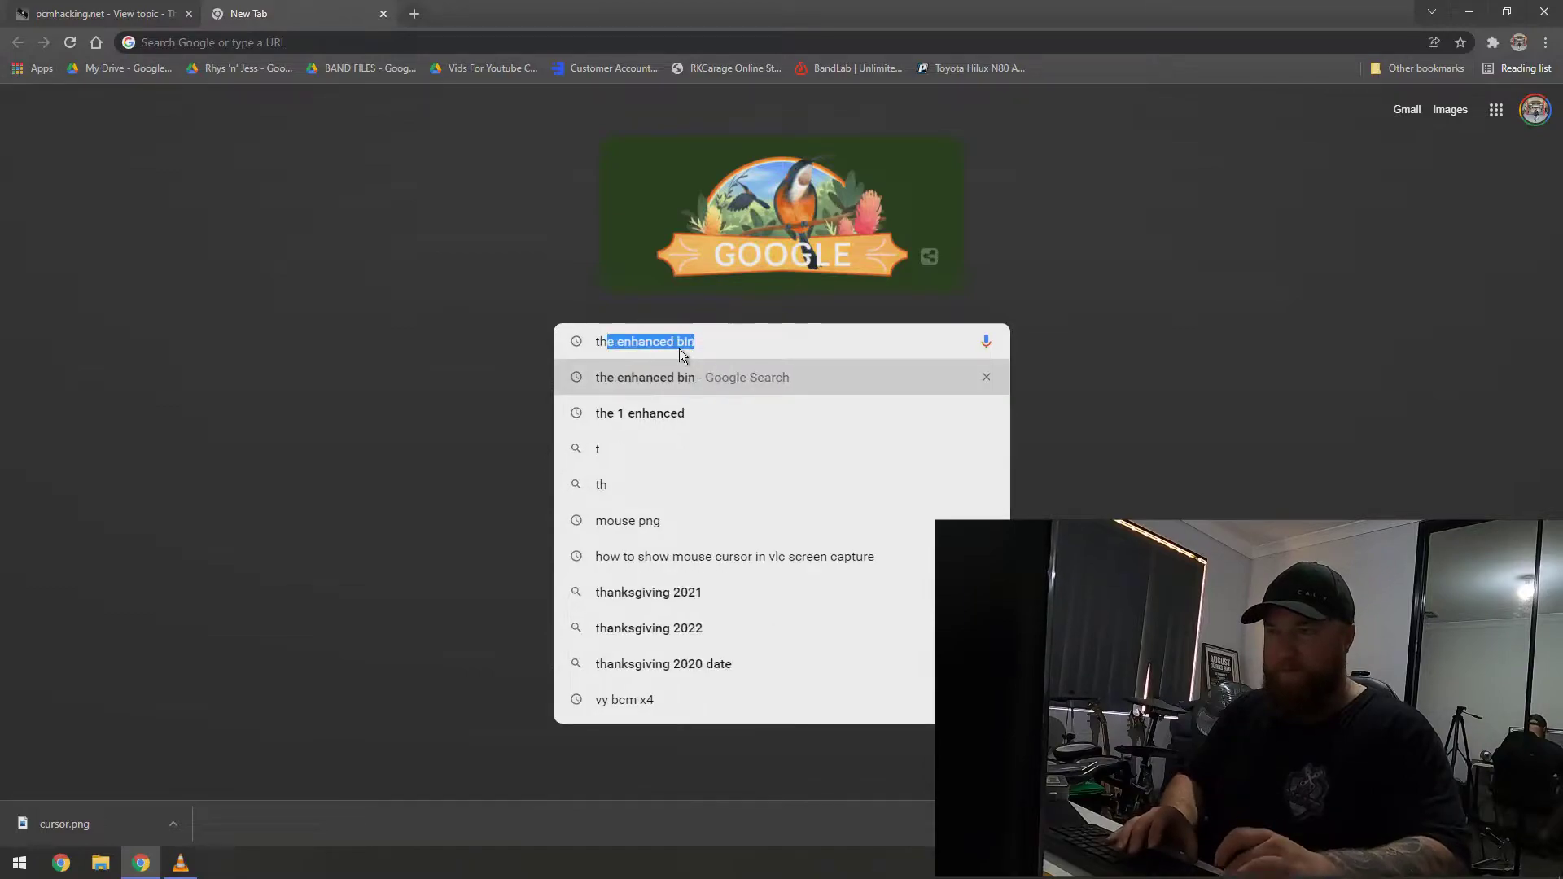
type("e 1 enhanc")
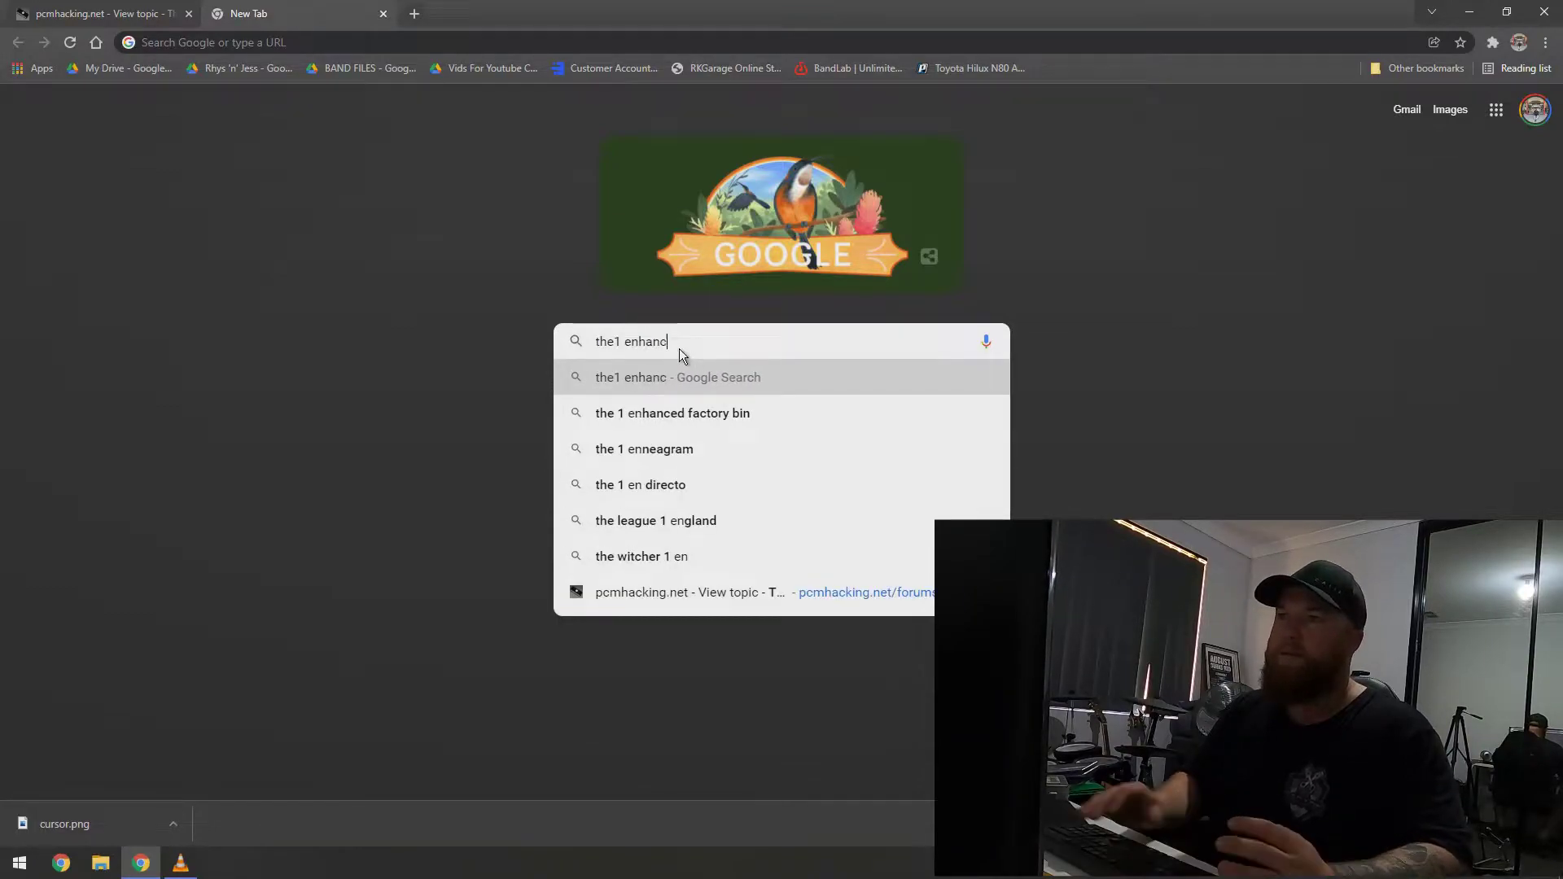
type("ed")
left_click(691, 421)
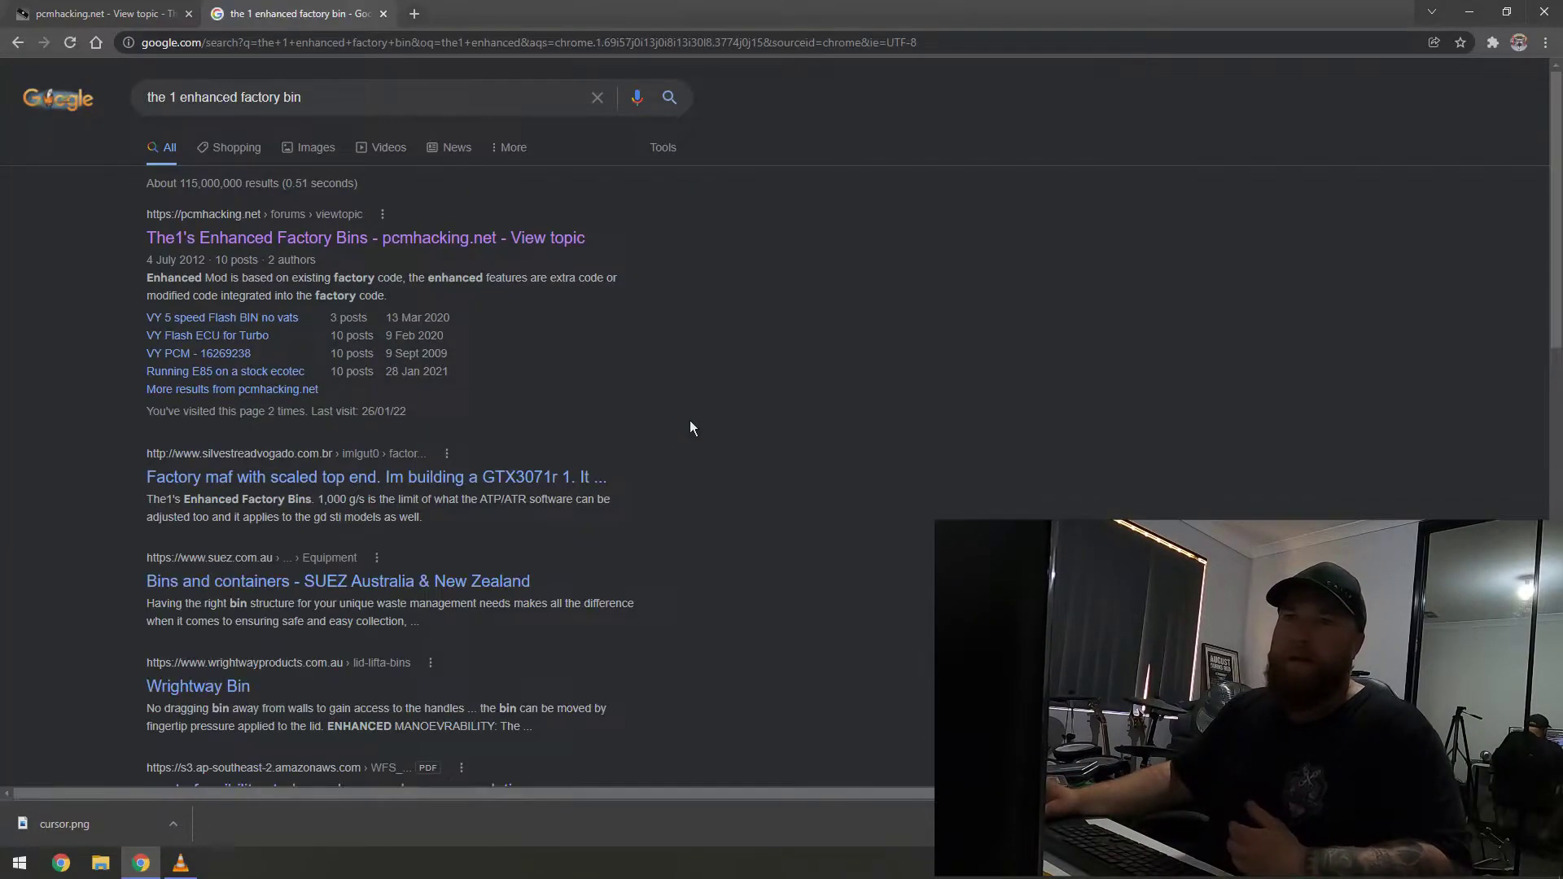
Step: Open The1's Enhanced Factory Bins topic and download VY_V6_$060A_Enhanced_v0.9e.zip
left_click(281, 241)
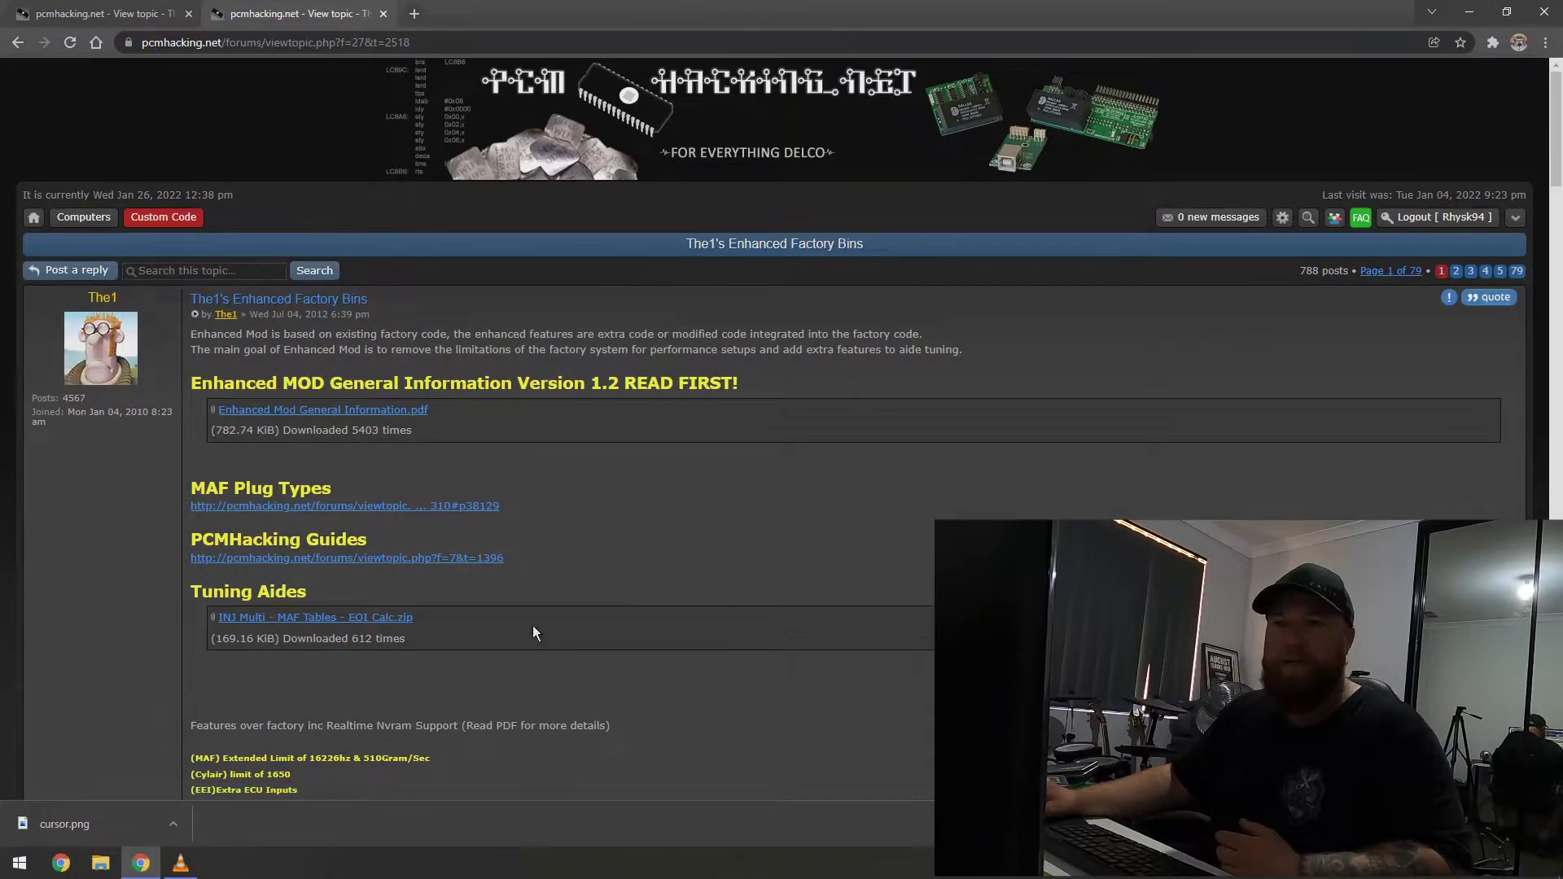
scroll(731, 453, "down", 8)
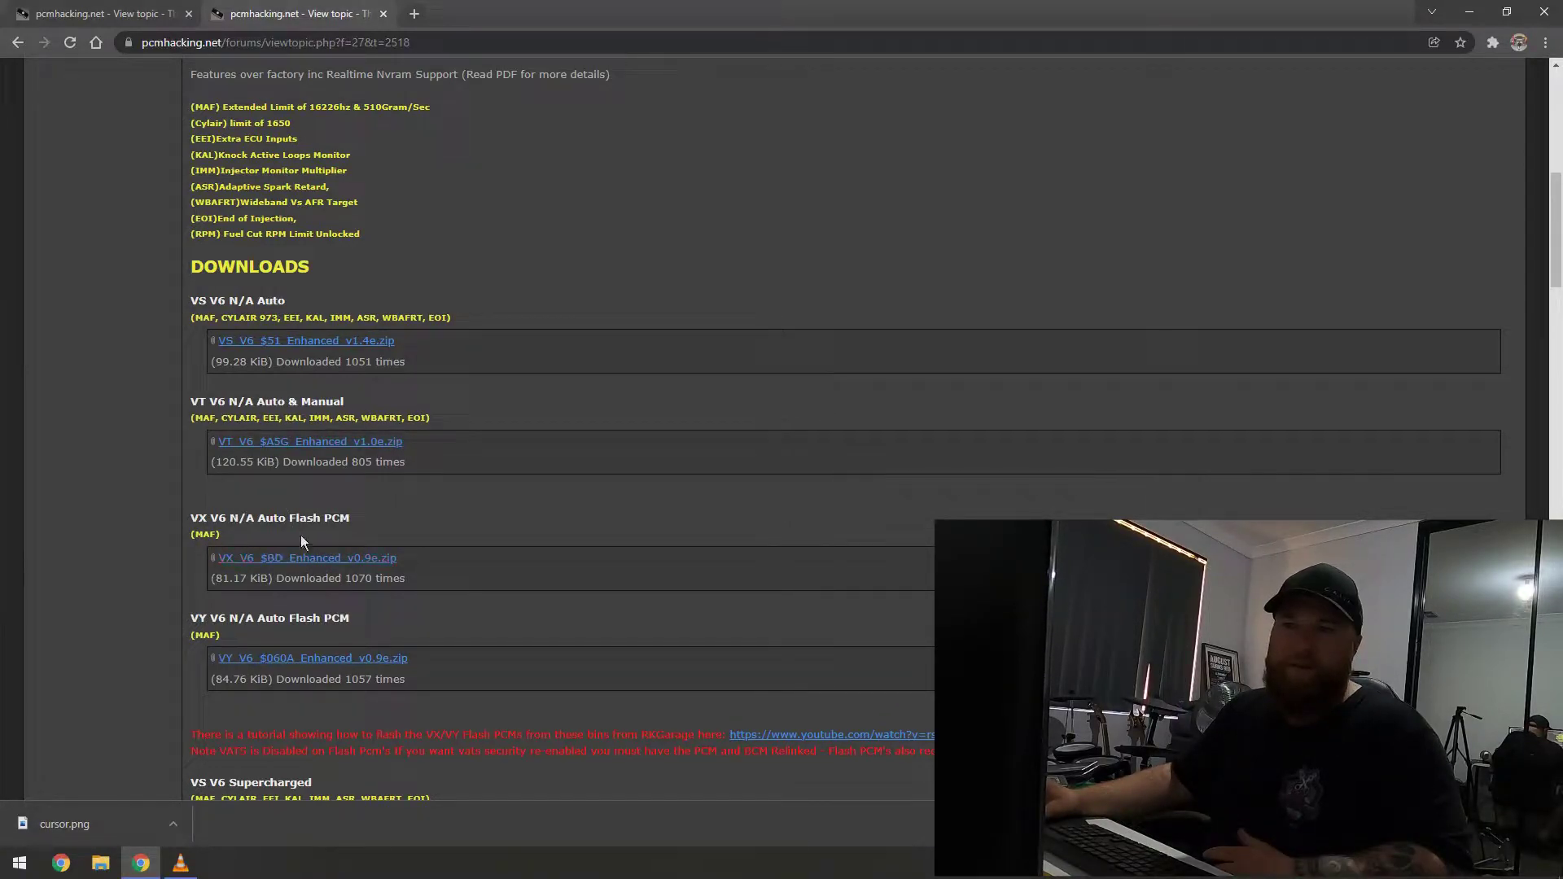
scroll(474, 712, "down", 2)
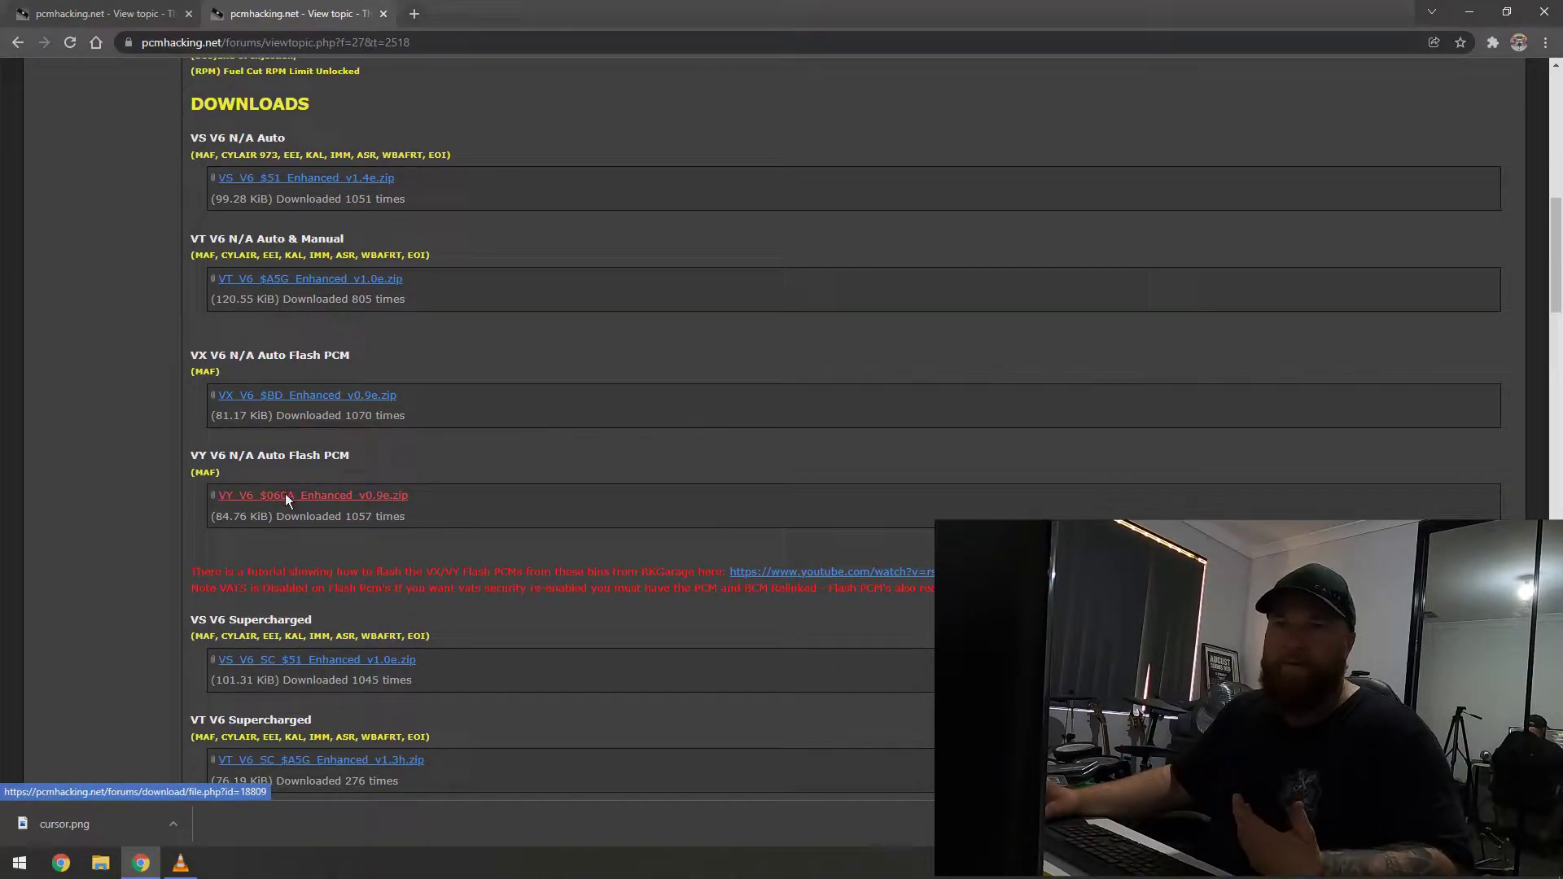
left_click(285, 495)
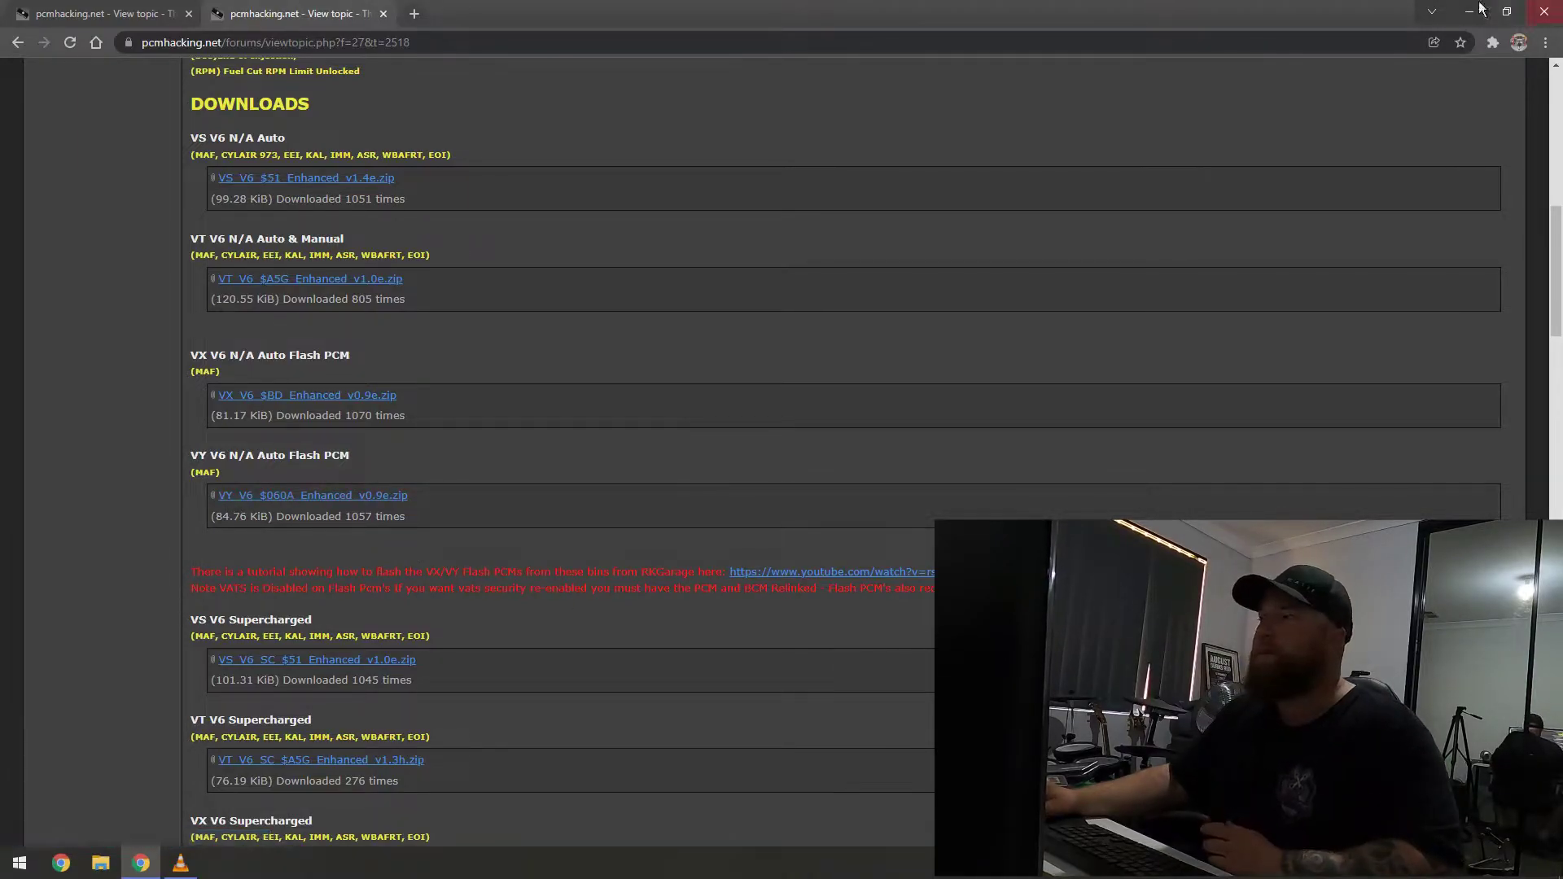
Step: Close Chrome and launch TunerPro RT from its desktop shortcut
left_click(1547, 12)
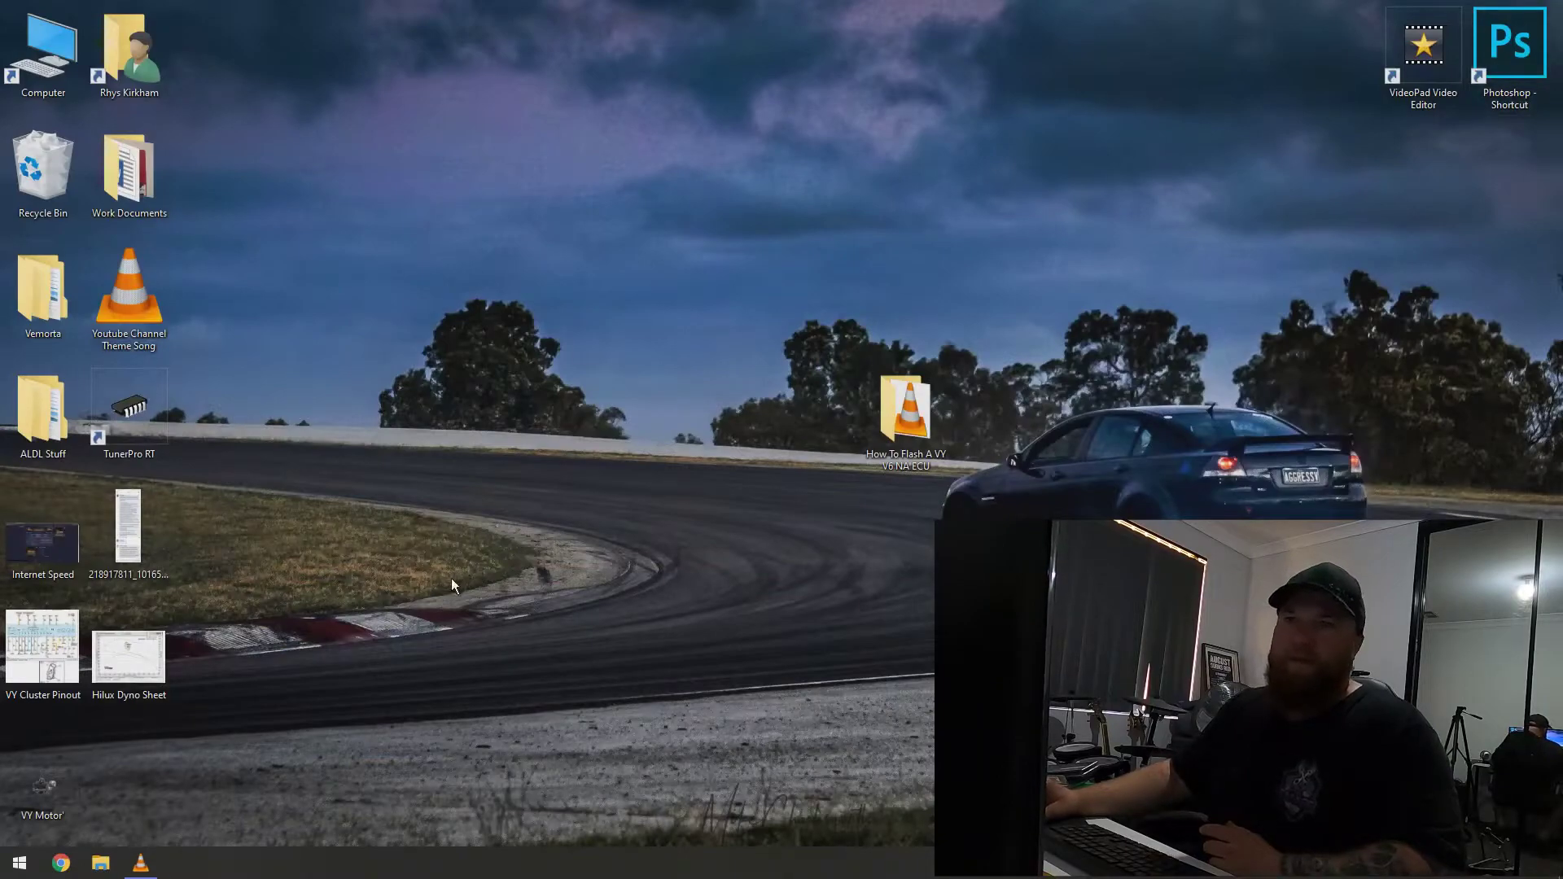
double_click(138, 413)
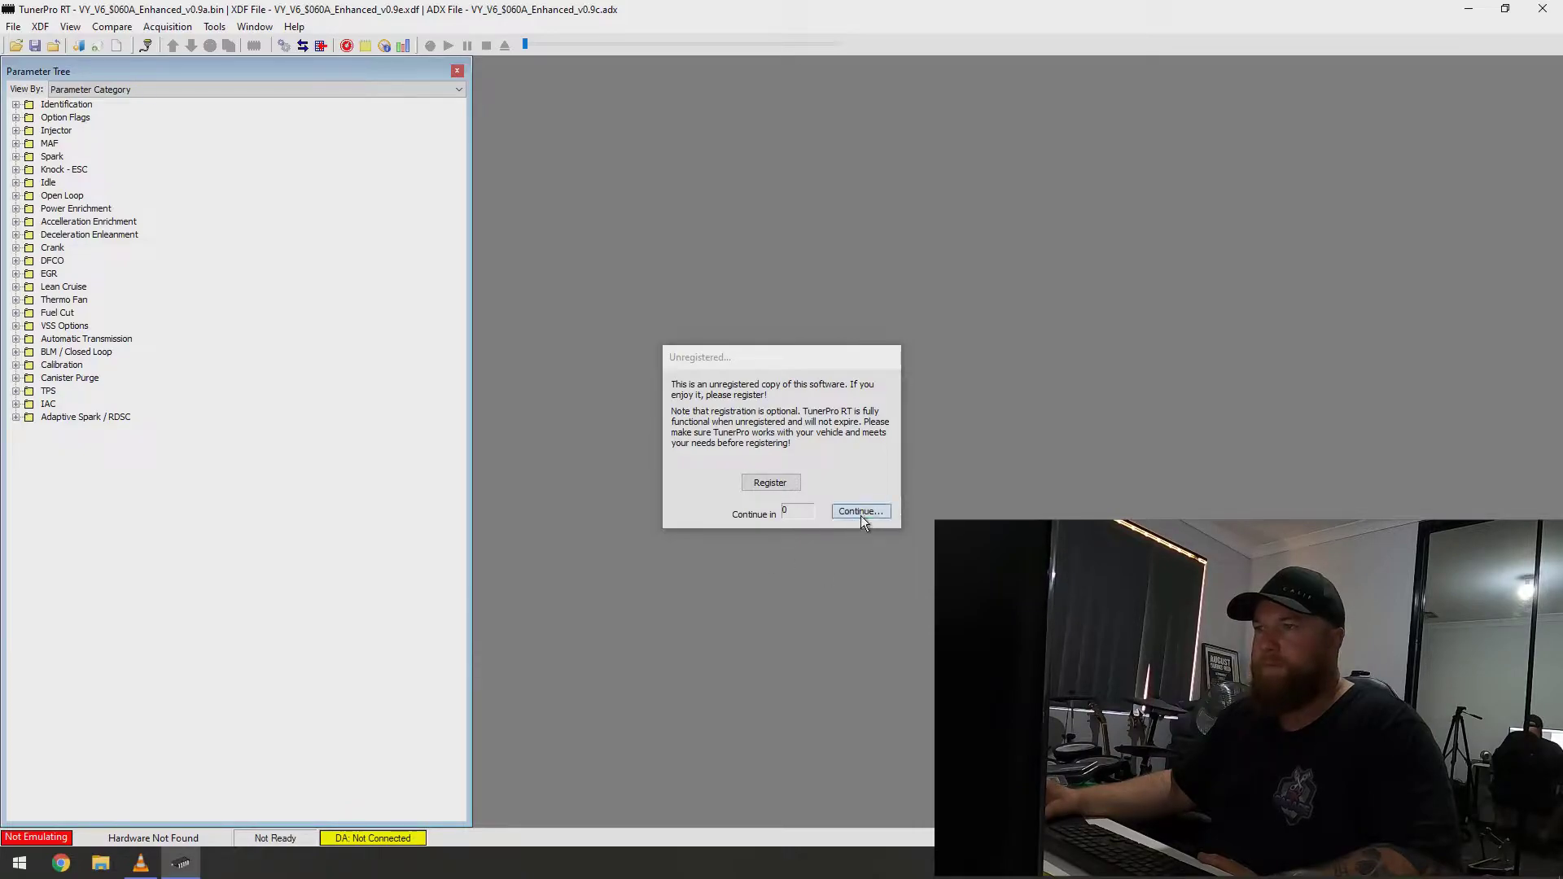
Step: Dismiss the unregistered-copy notice and open VY_V6_$060A_Enhanced_v0.9a.bin
left_click(861, 513)
left_click(10, 27)
left_click(32, 44)
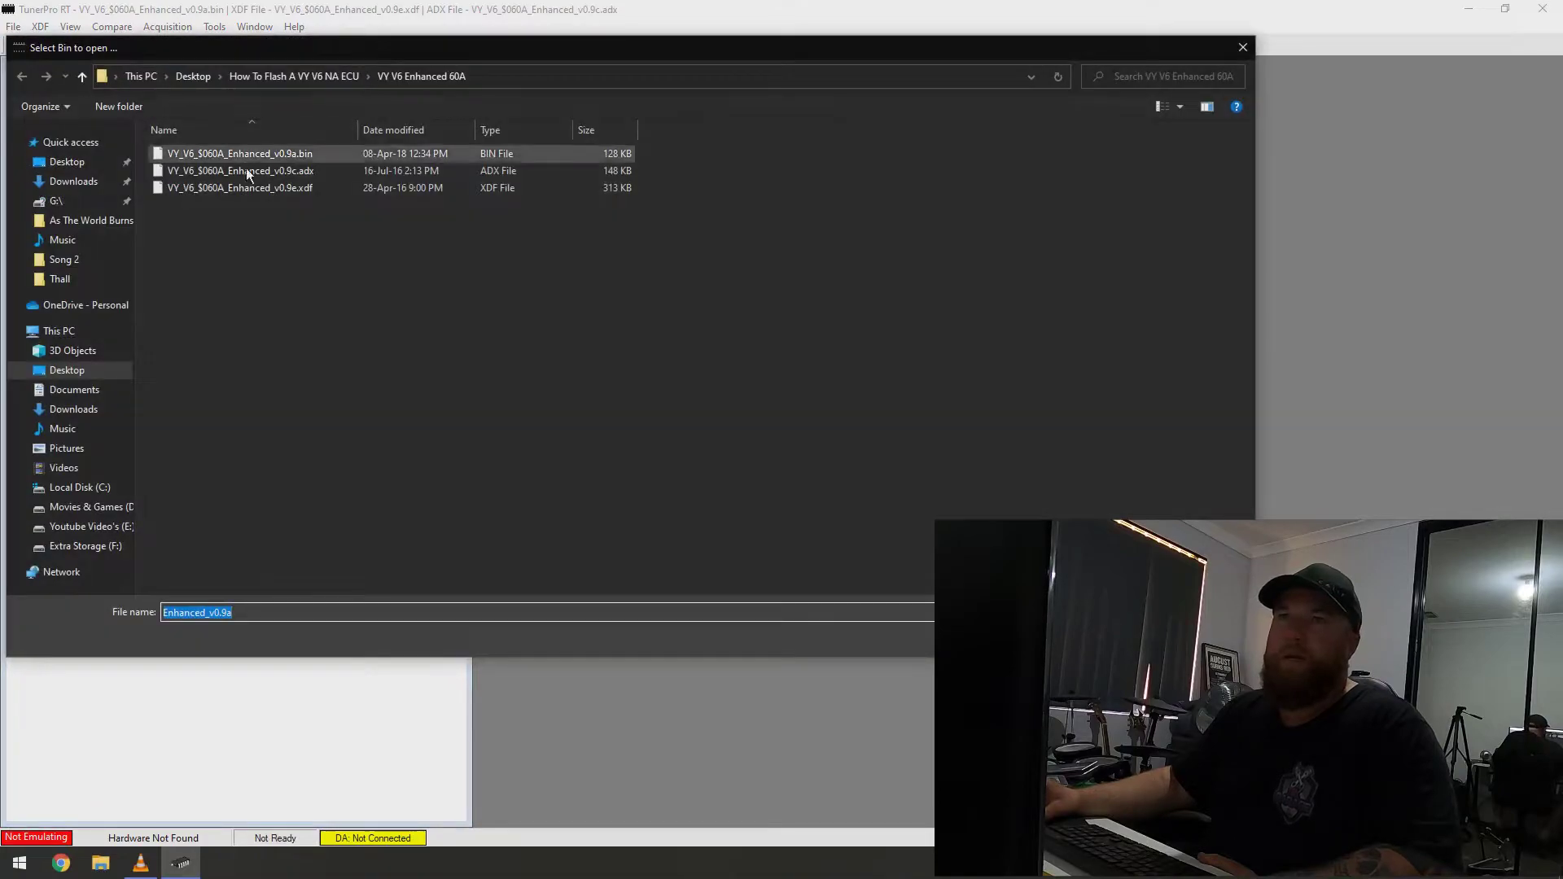
double_click(306, 155)
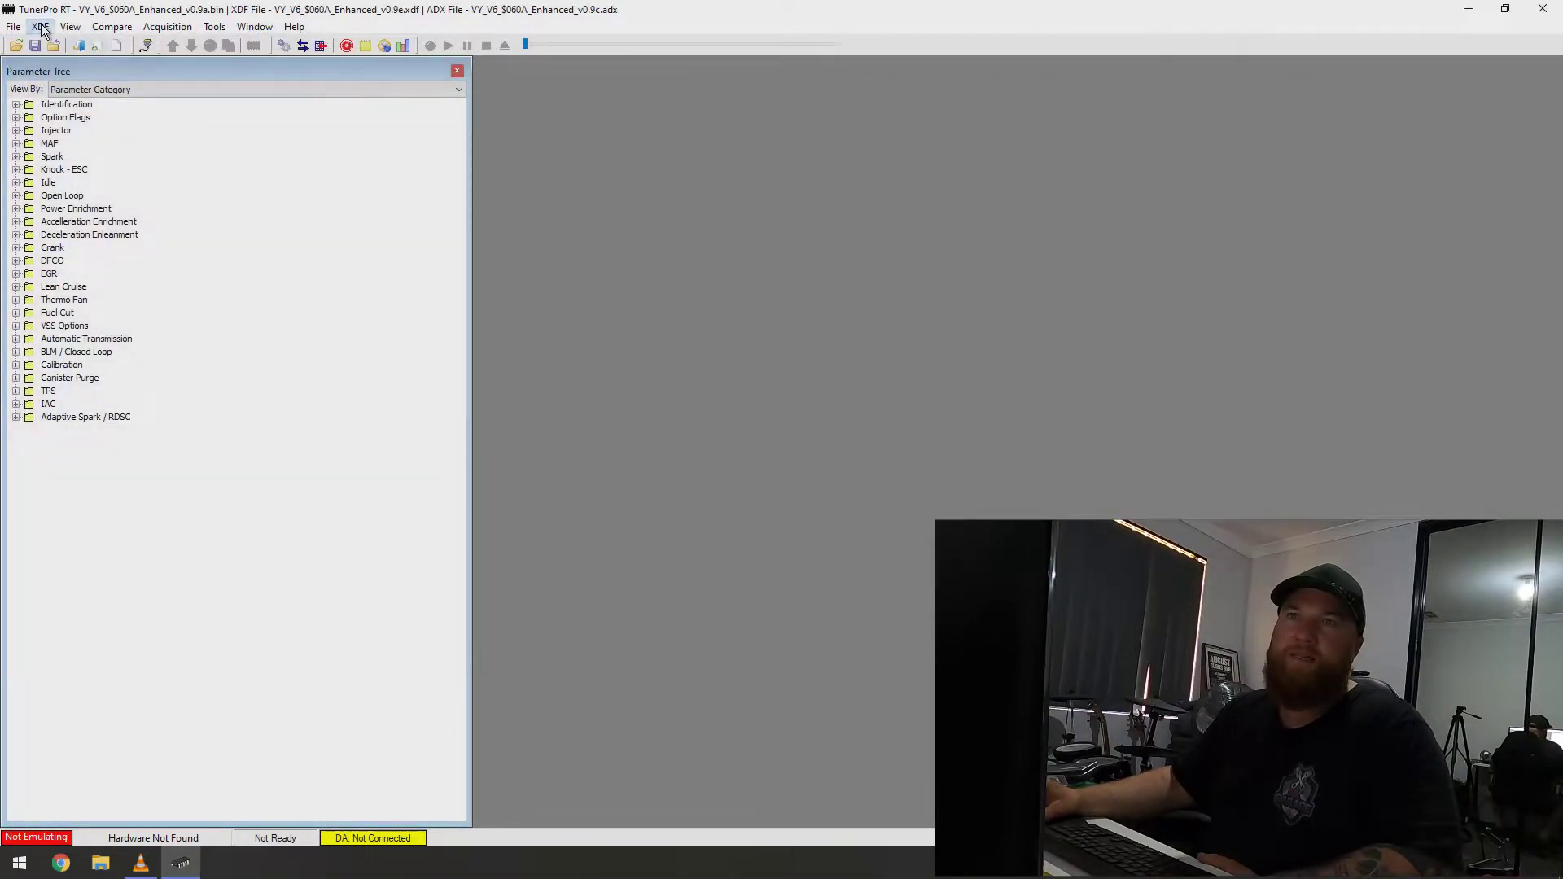
Step: Load the VY_V6_$060A_Enhanced_v0.9e.xdf definition file
left_click(41, 27)
left_click(57, 46)
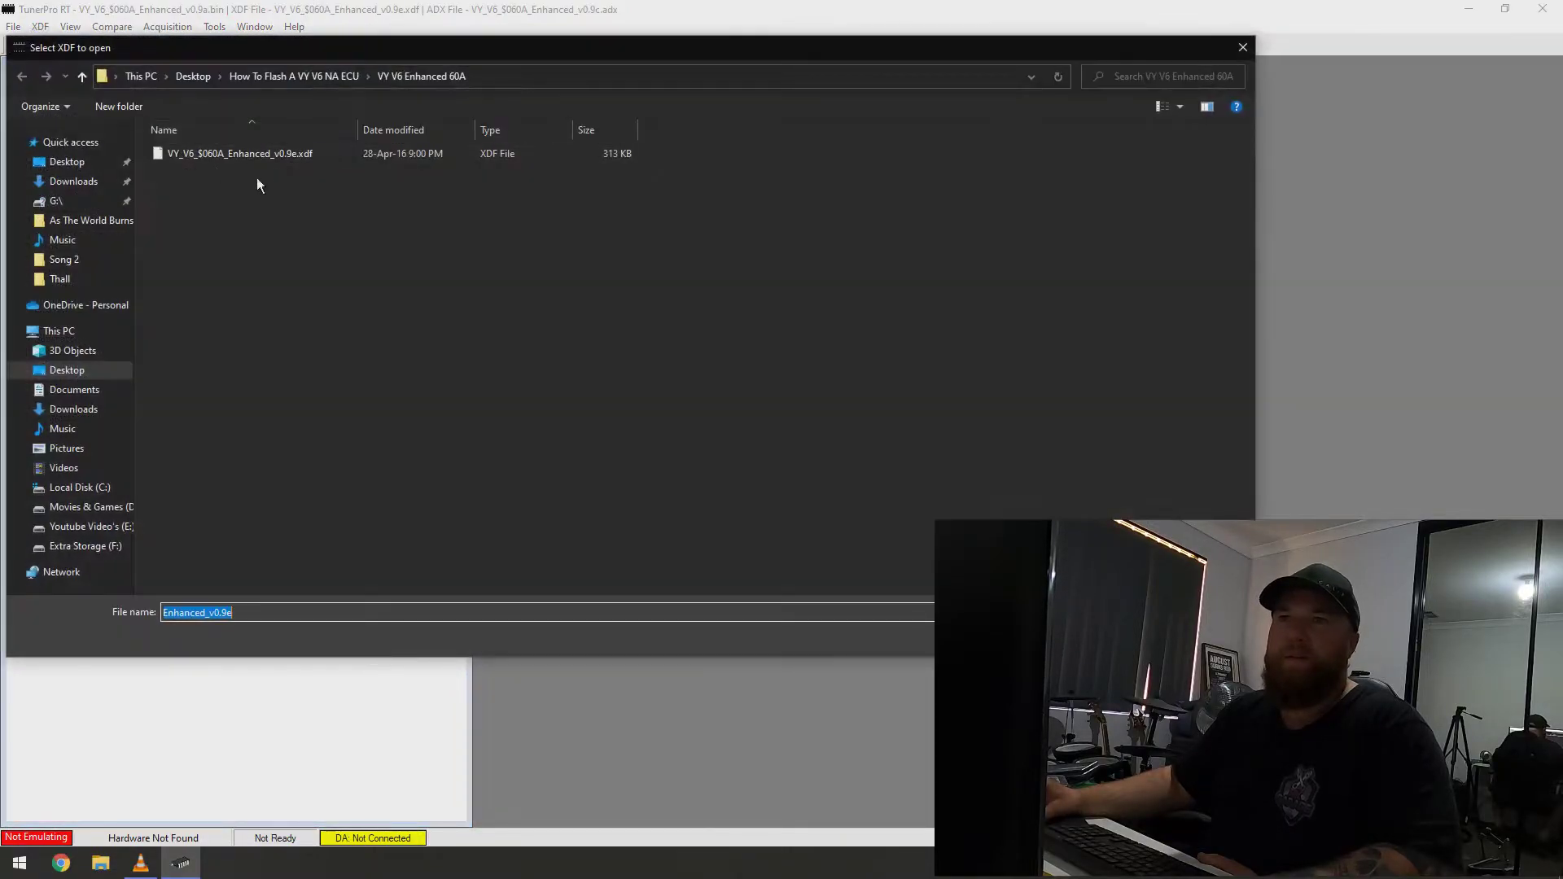
double_click(281, 153)
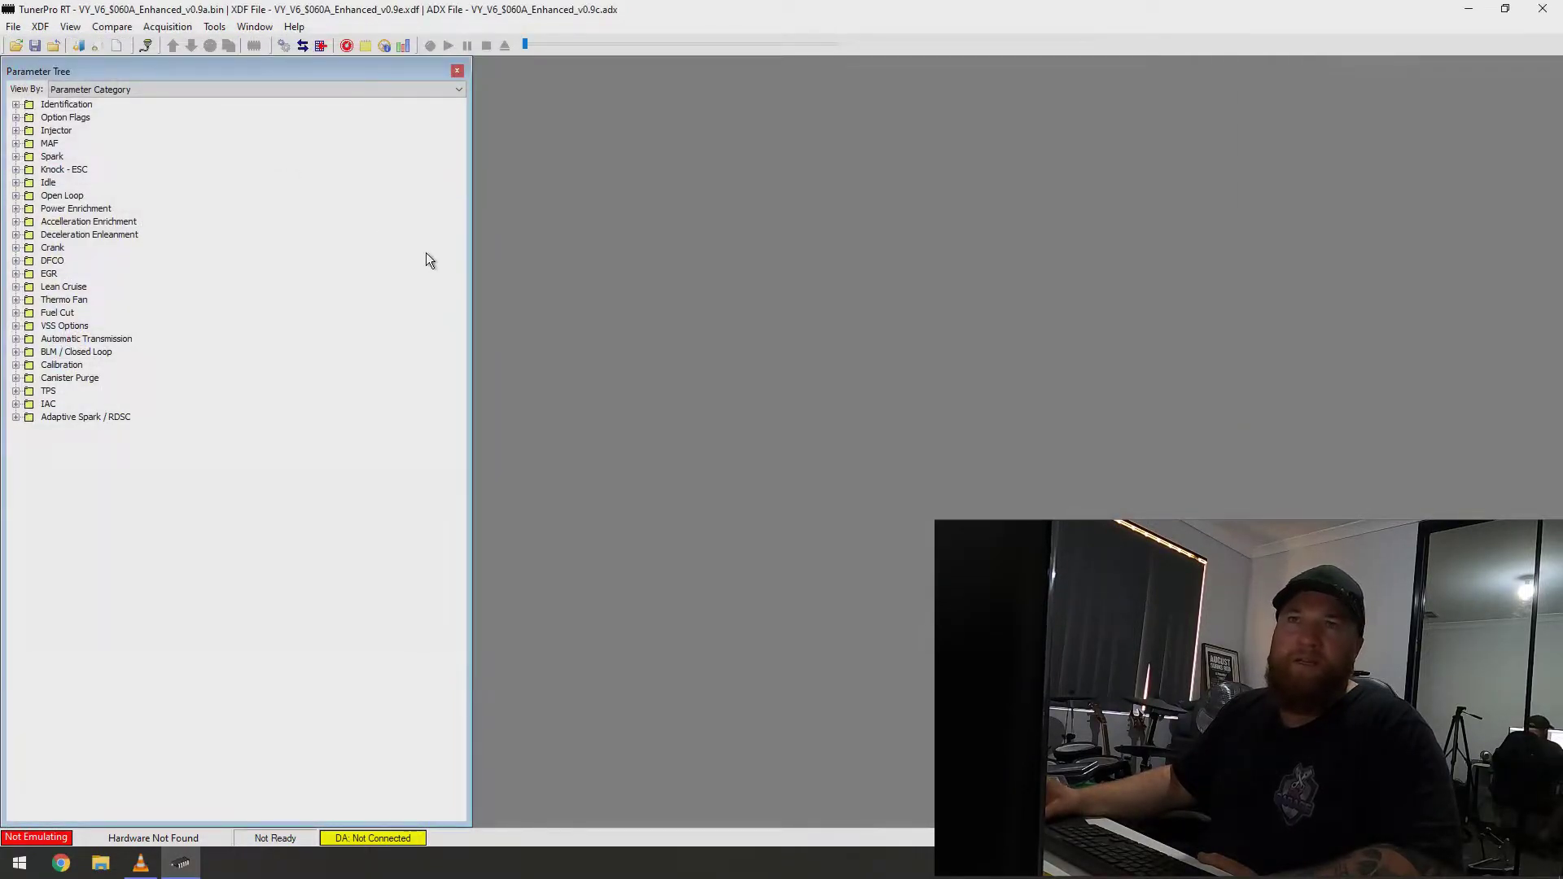
Step: Load the VY_V6_$060A_Enhanced_v0.9c.adx acquisition definition
left_click(164, 29)
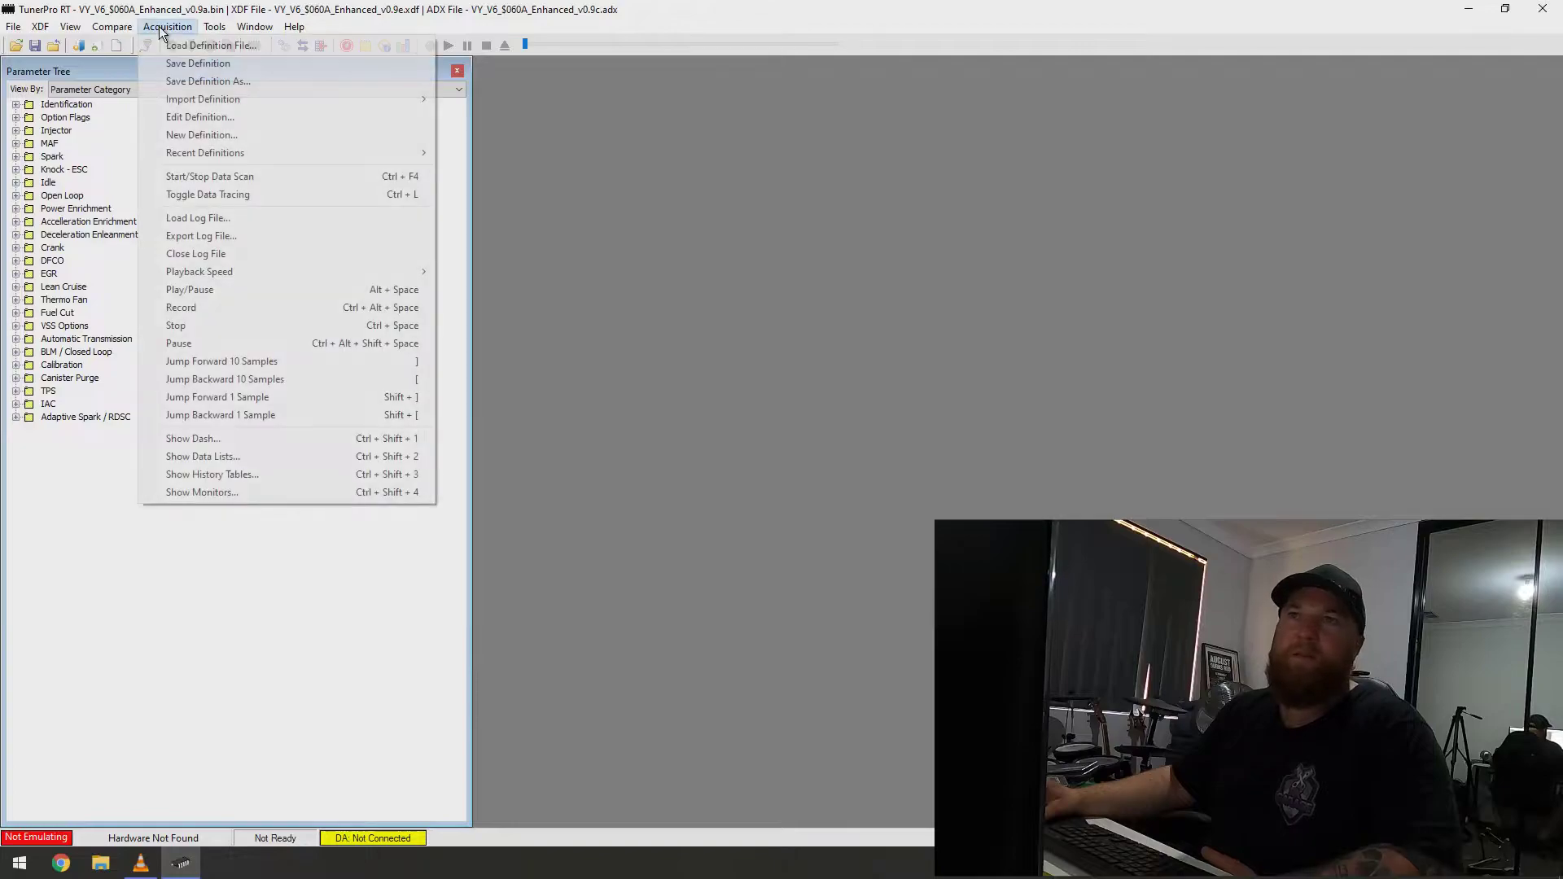
left_click(177, 46)
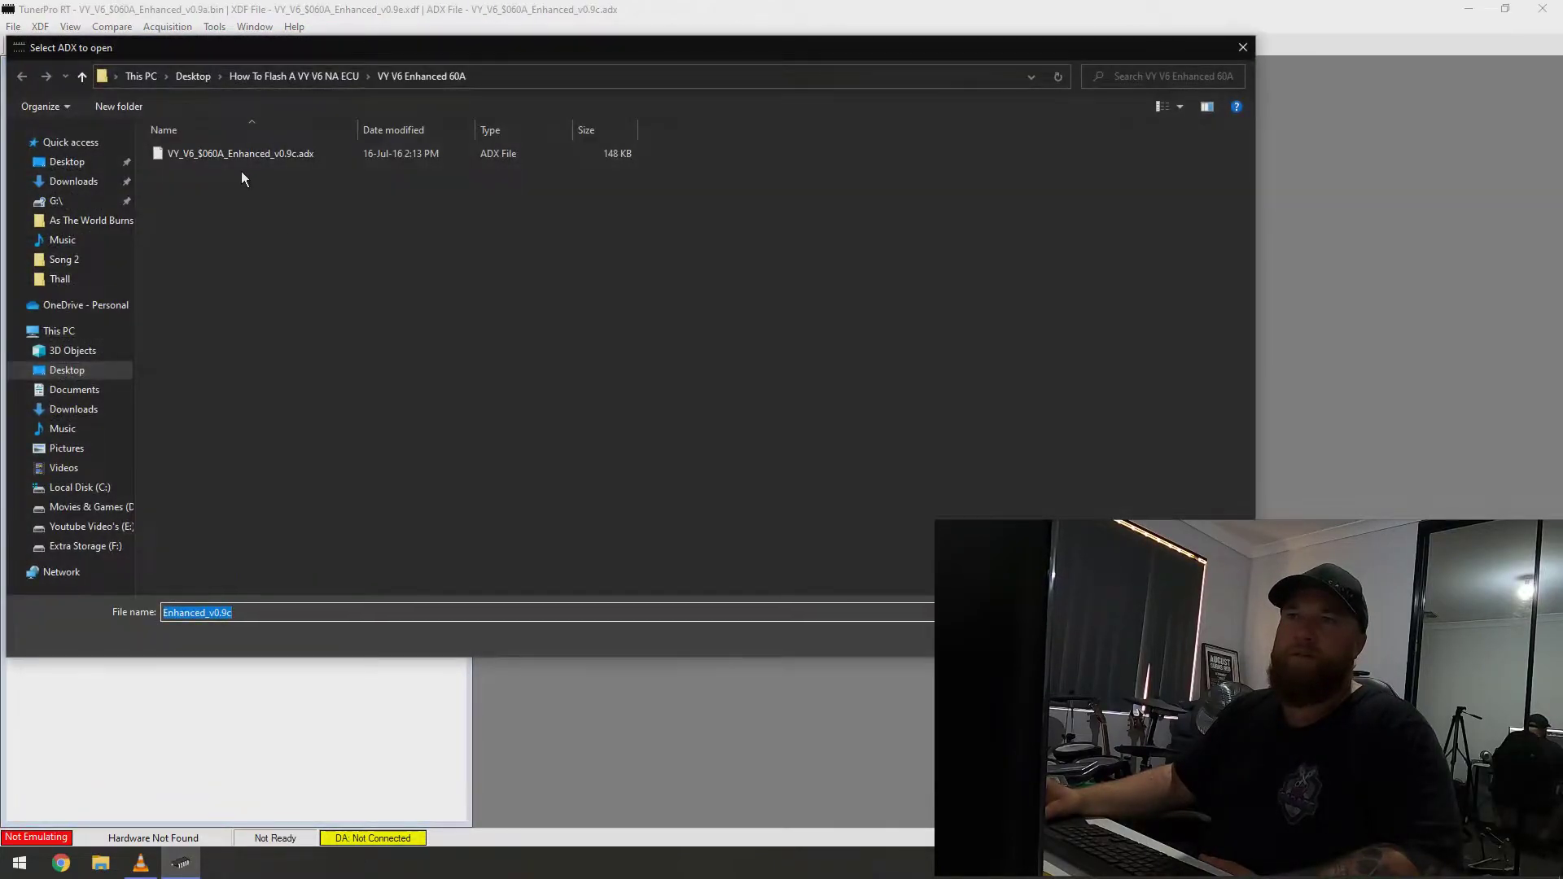
double_click(246, 158)
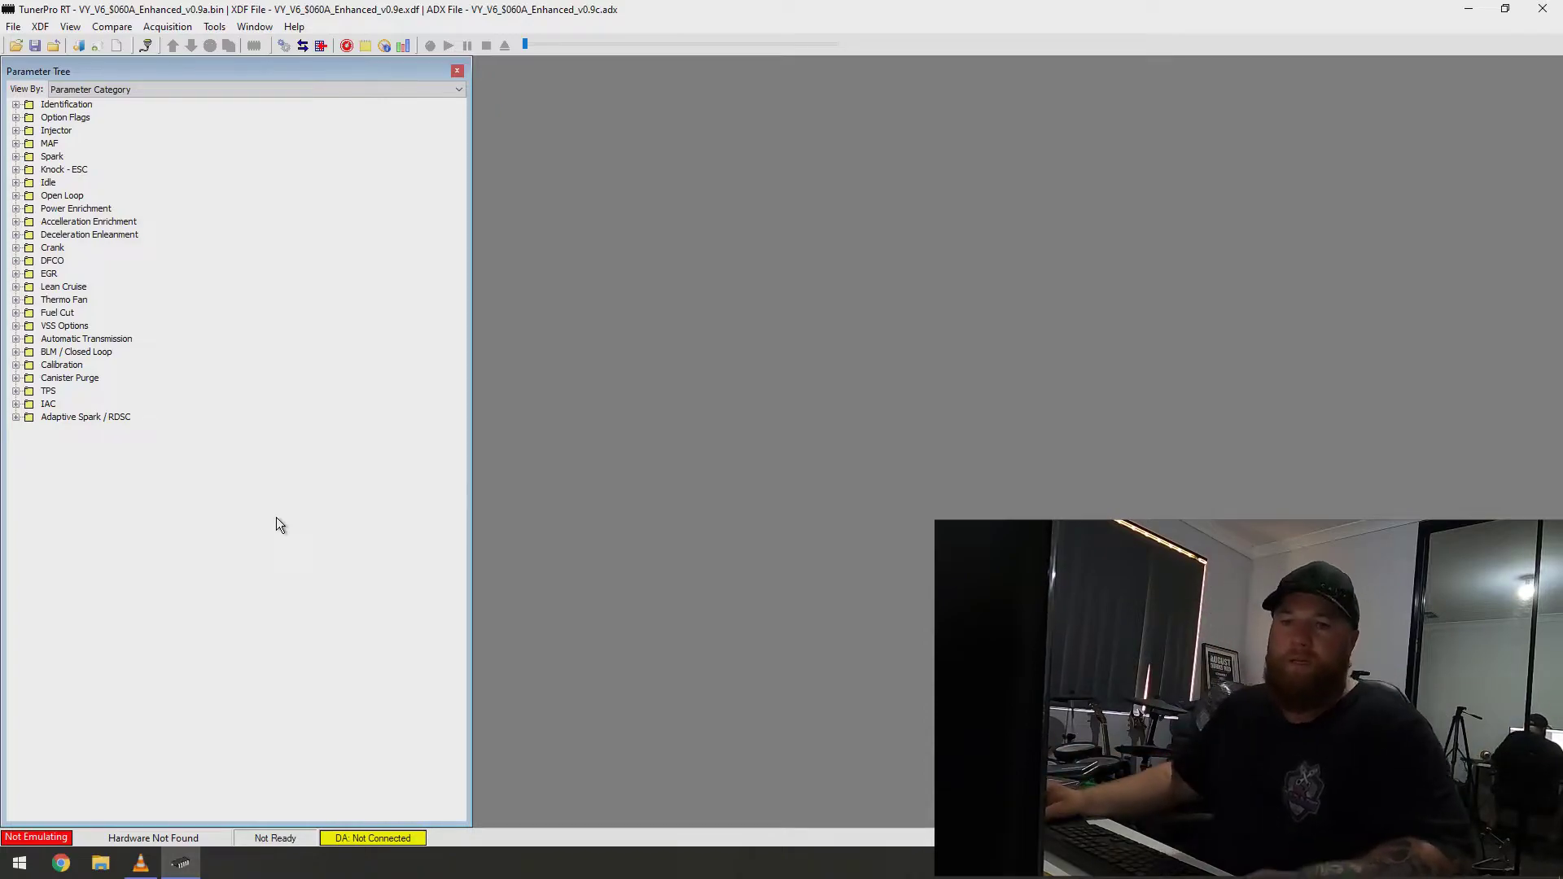
left_click(32, 873)
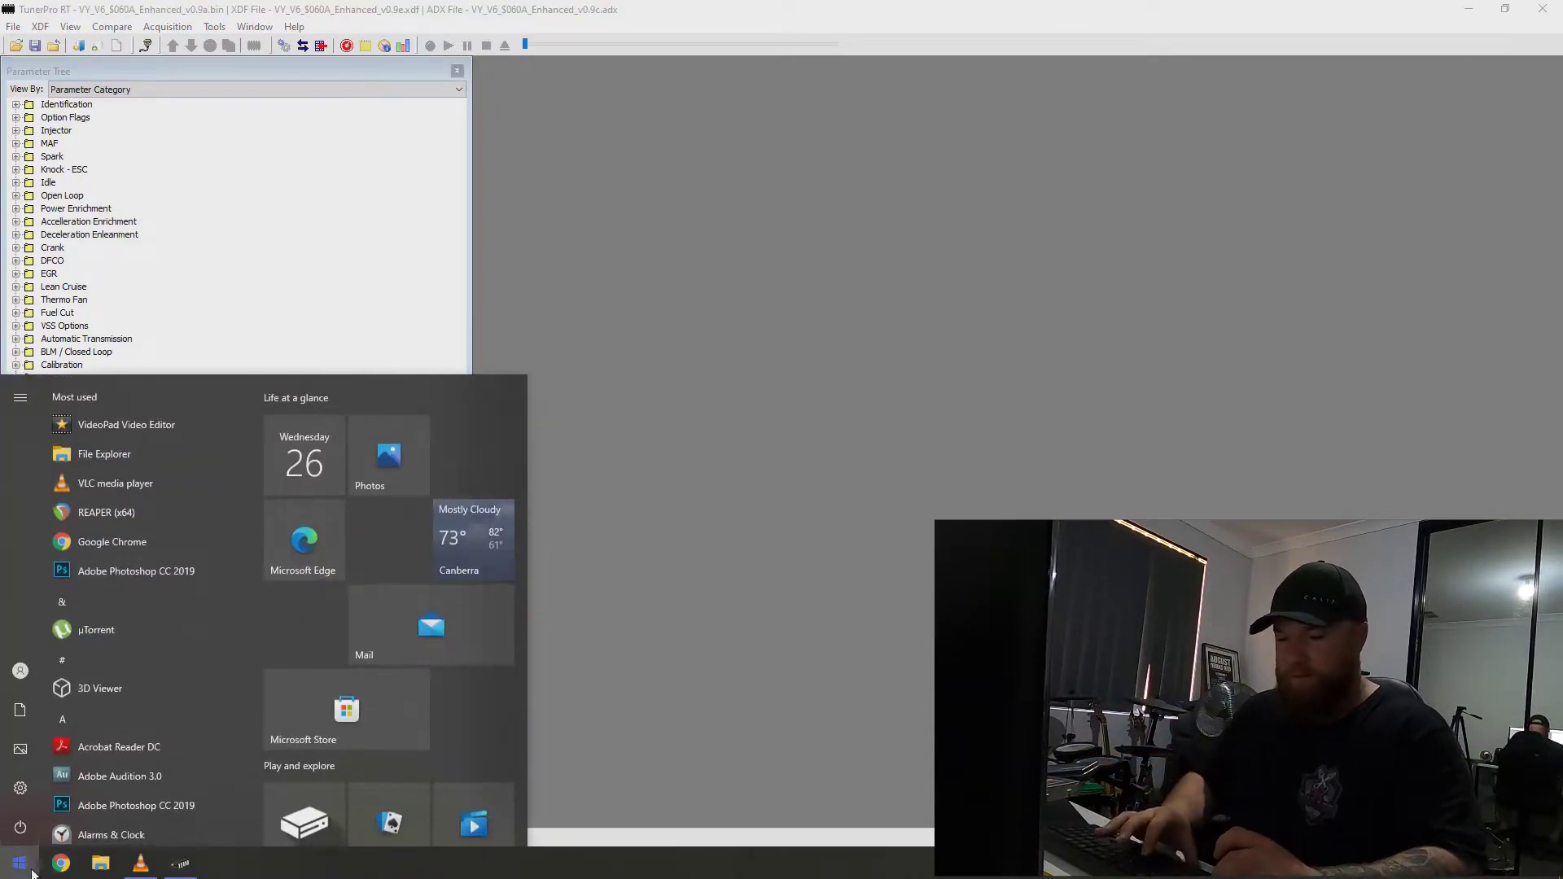
Step: Search the Start menu for 'ose' and launch OSE Enhanced Flash Tool V151.exe
type("ose")
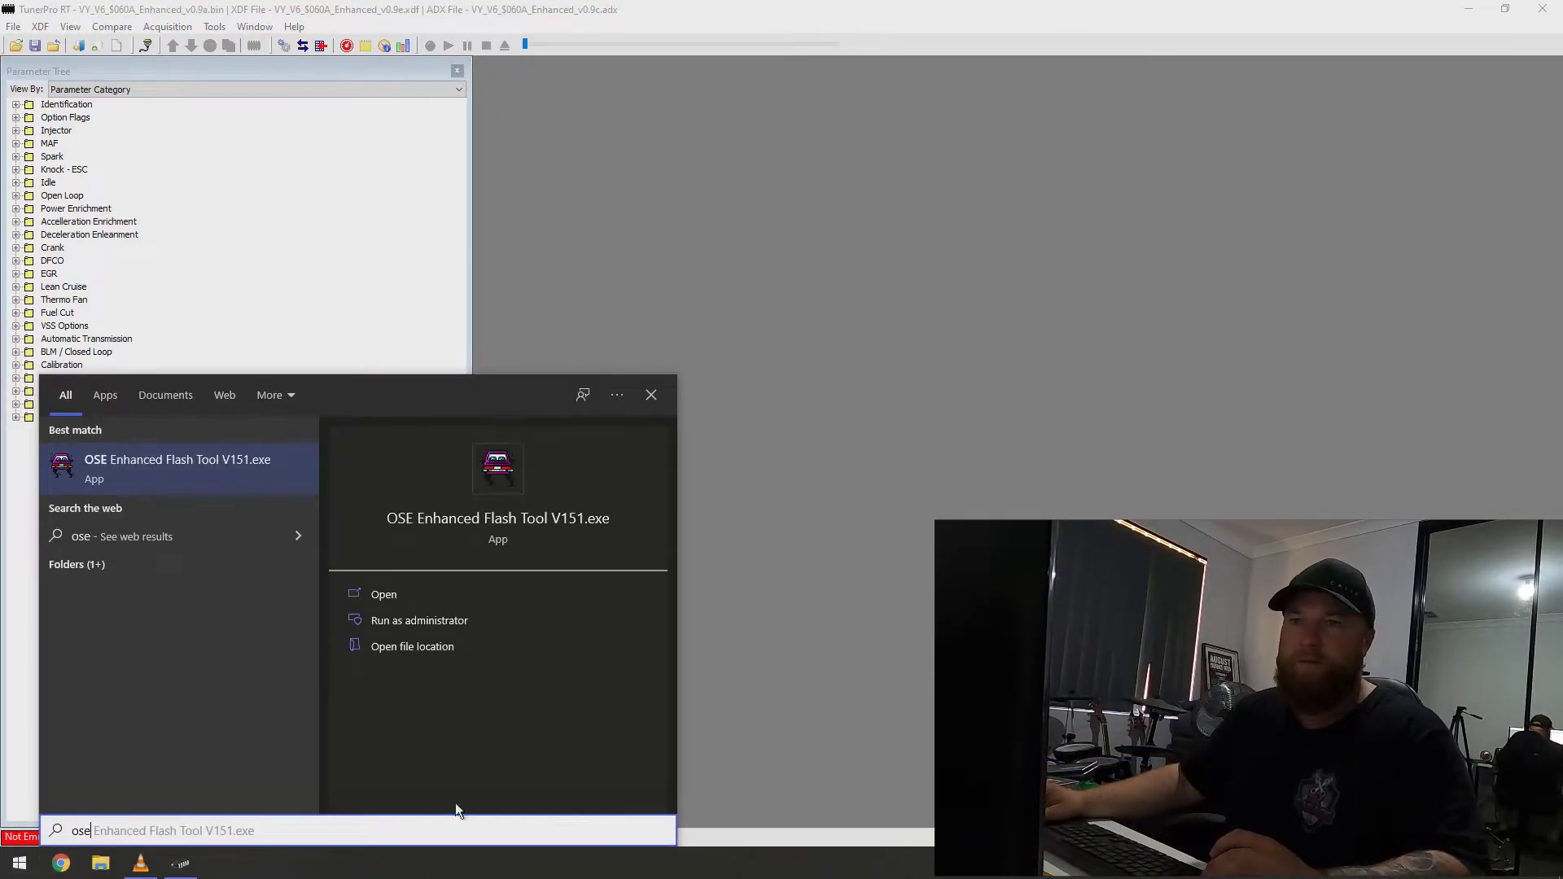
left_click(213, 457)
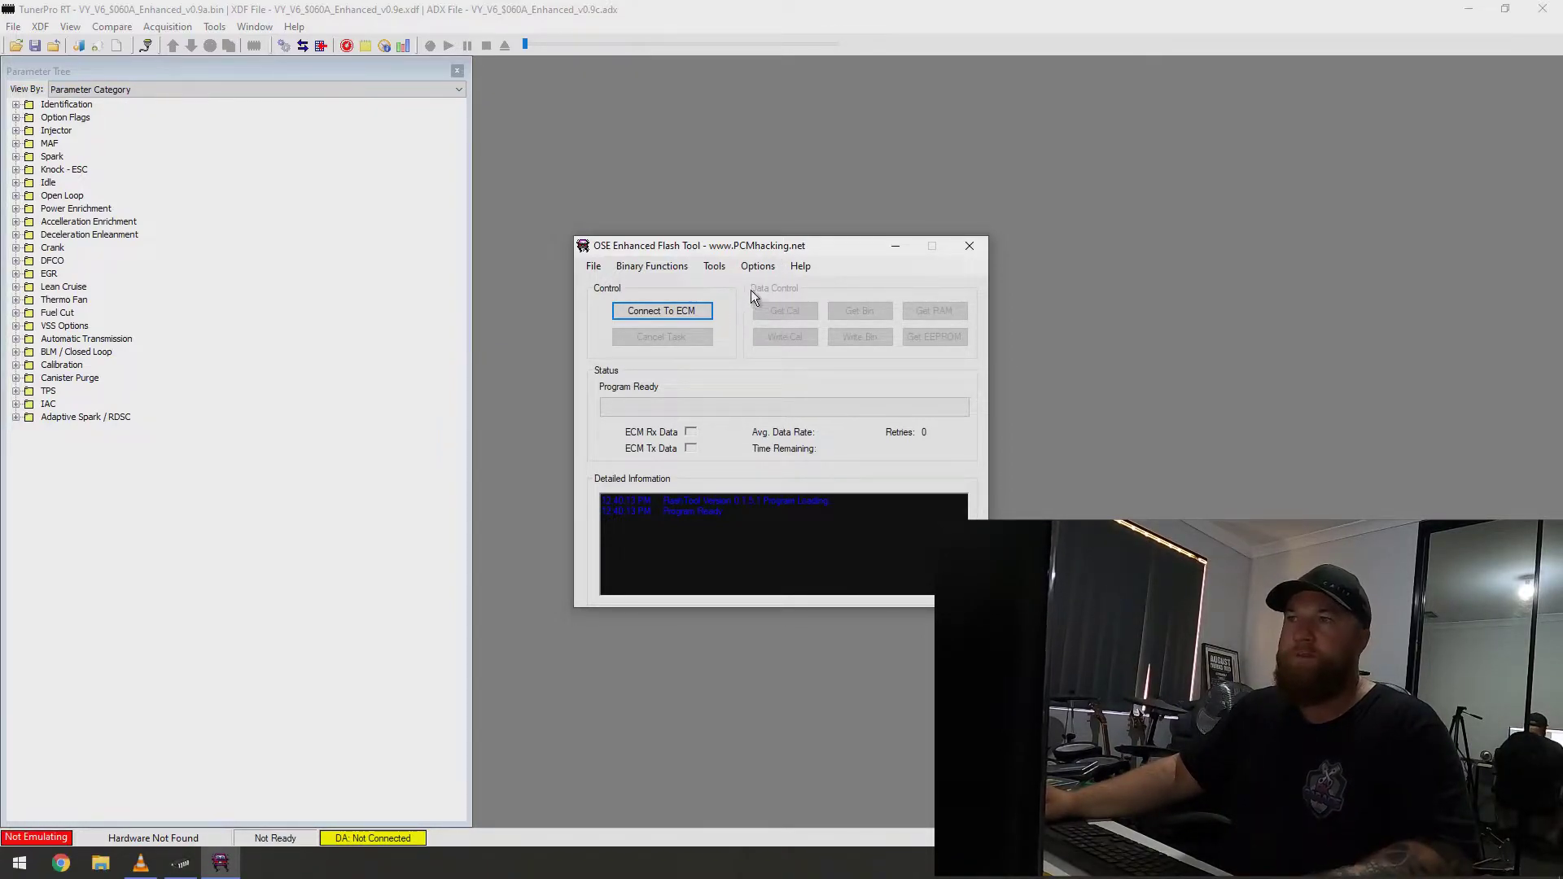
Step: Set Preferences to Flash PCM on Bench, USB ALDL interface and Auto Fix Checksum, then save
left_click(762, 272)
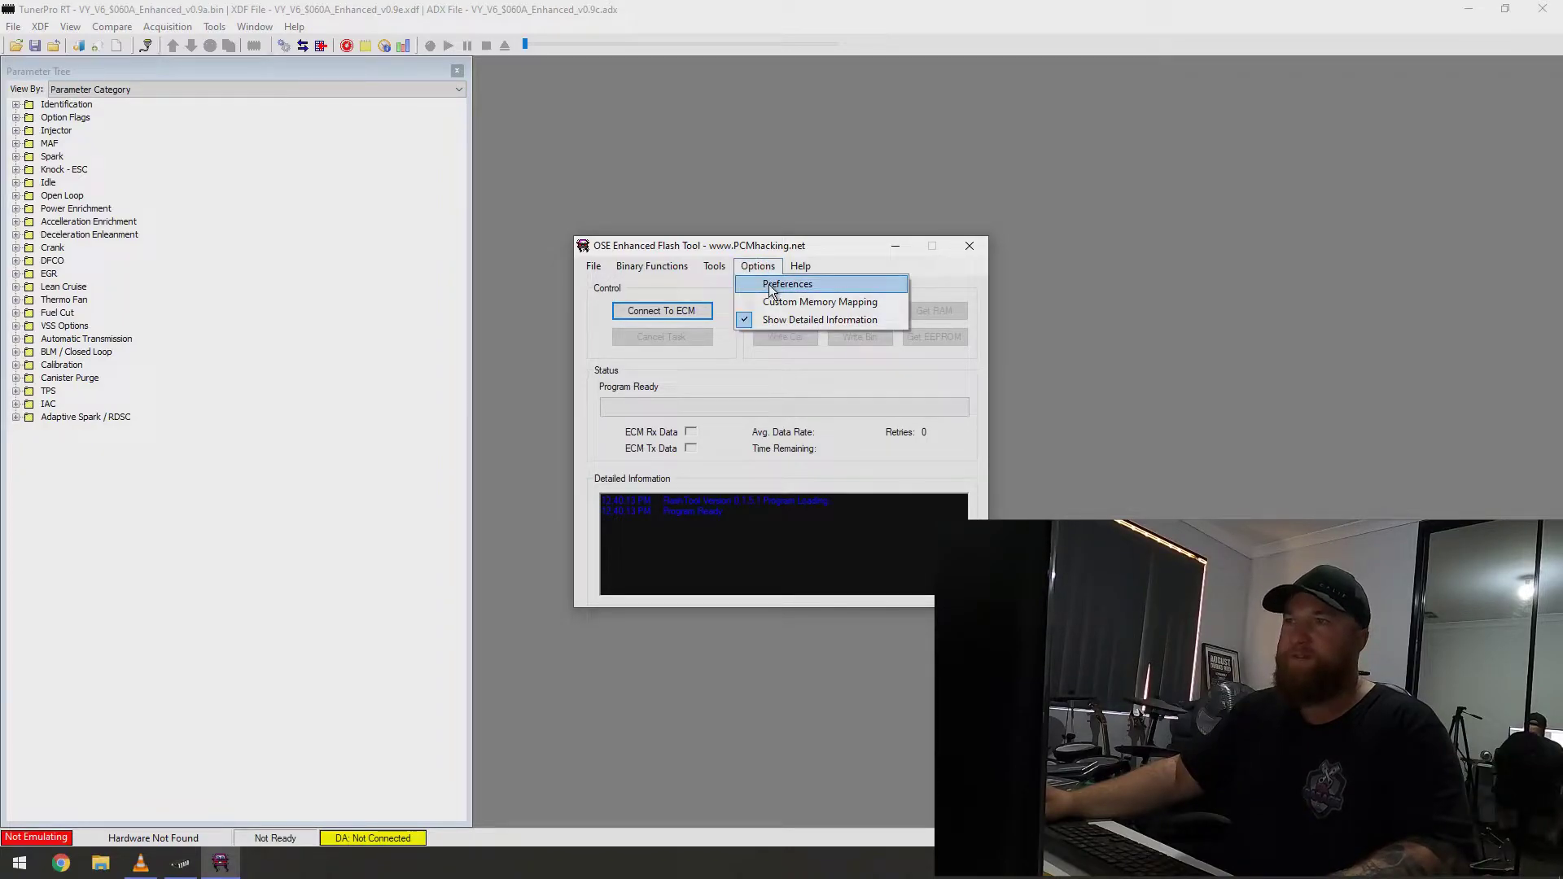
left_click(769, 284)
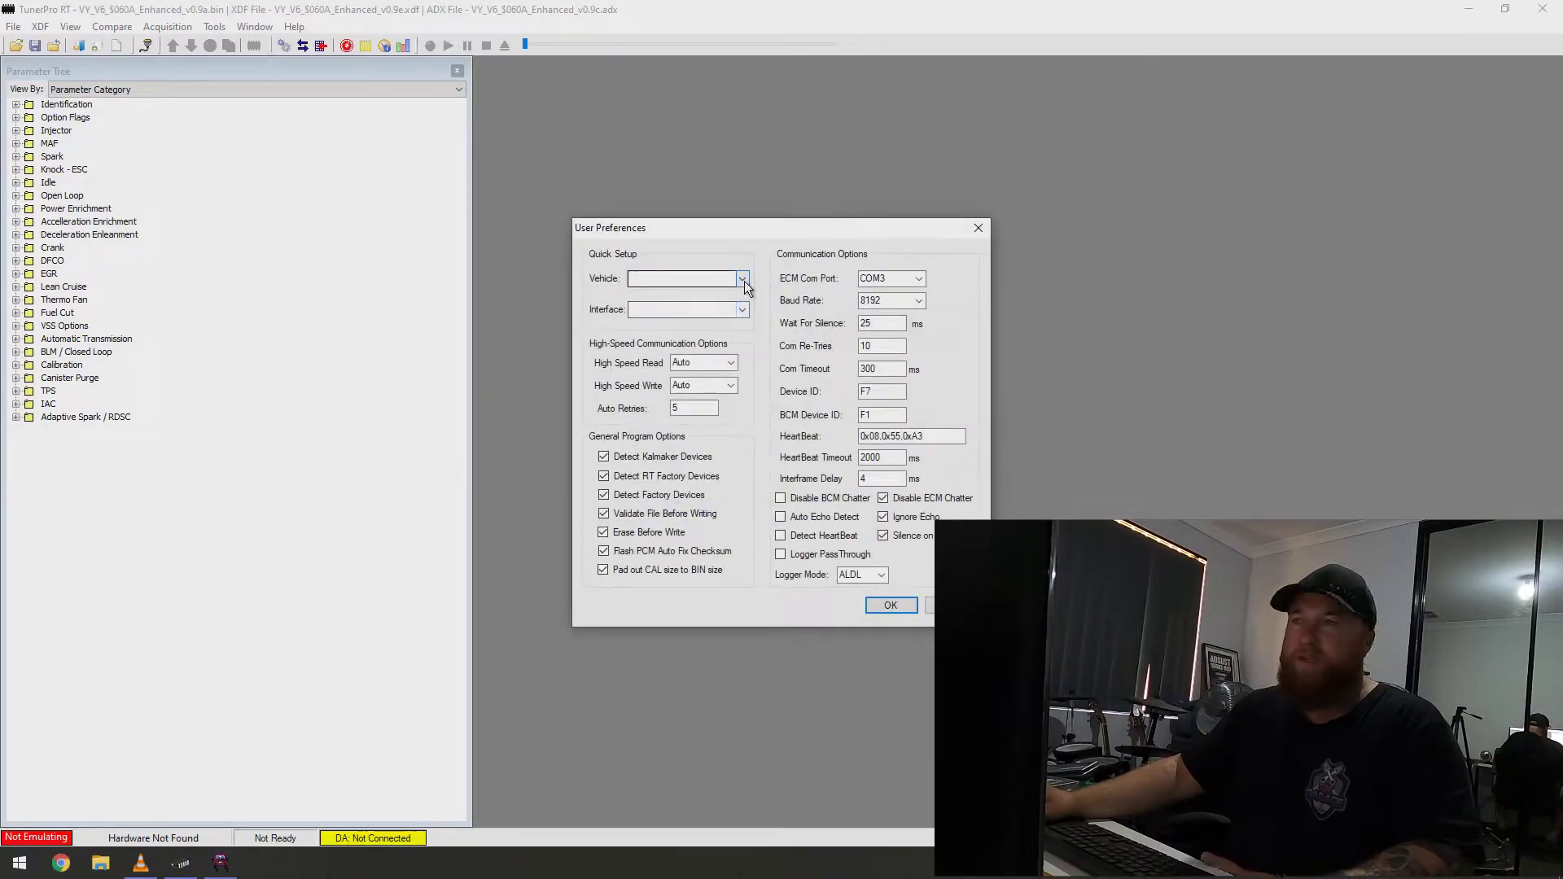
left_click(742, 279)
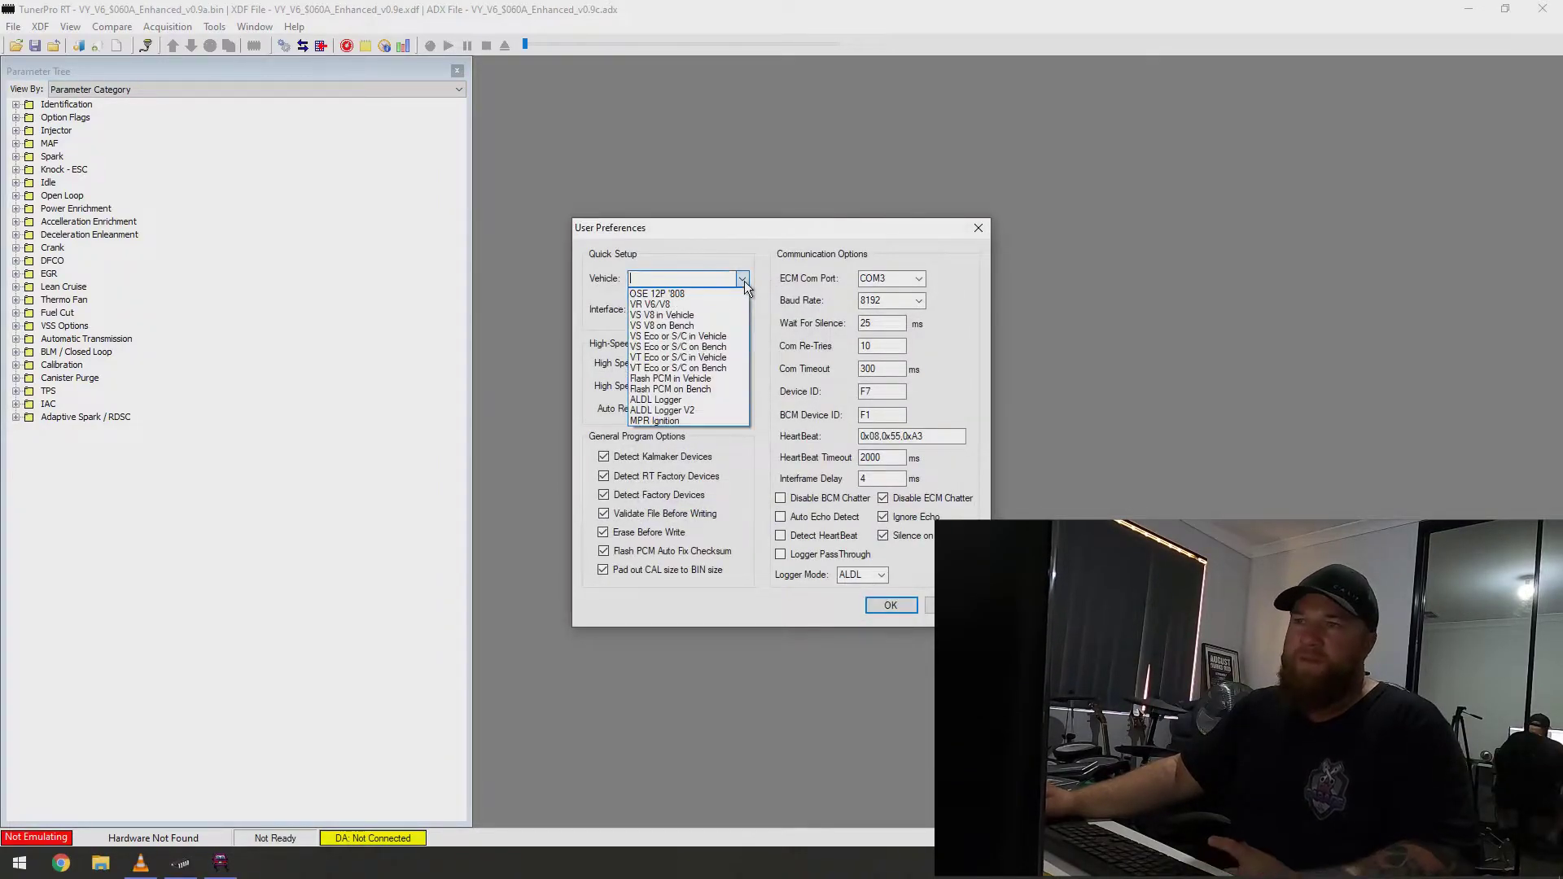
left_click(696, 389)
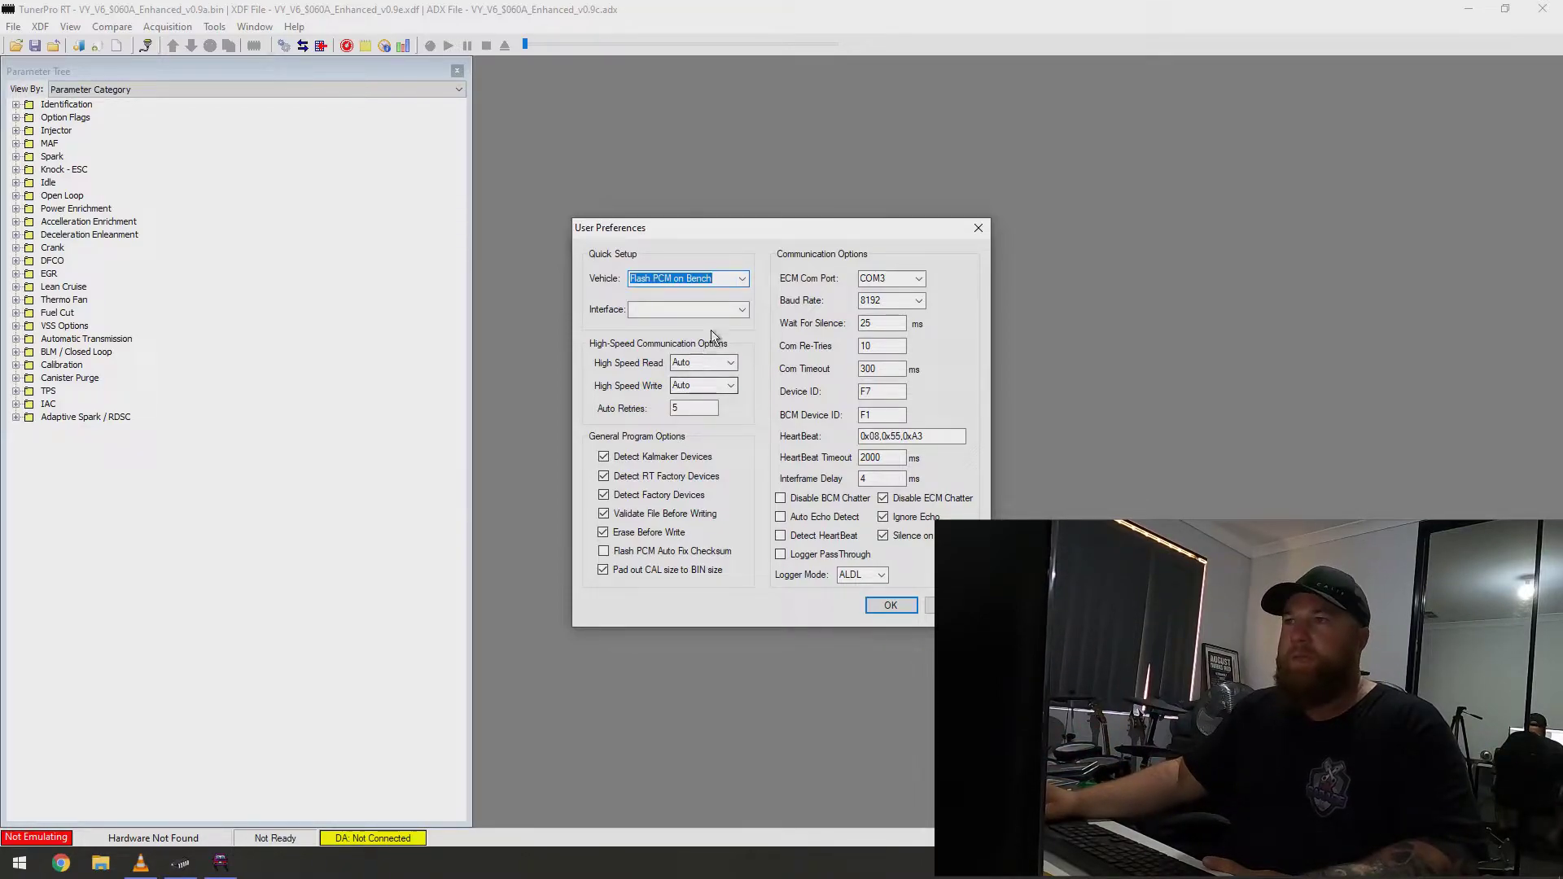
left_click(742, 311)
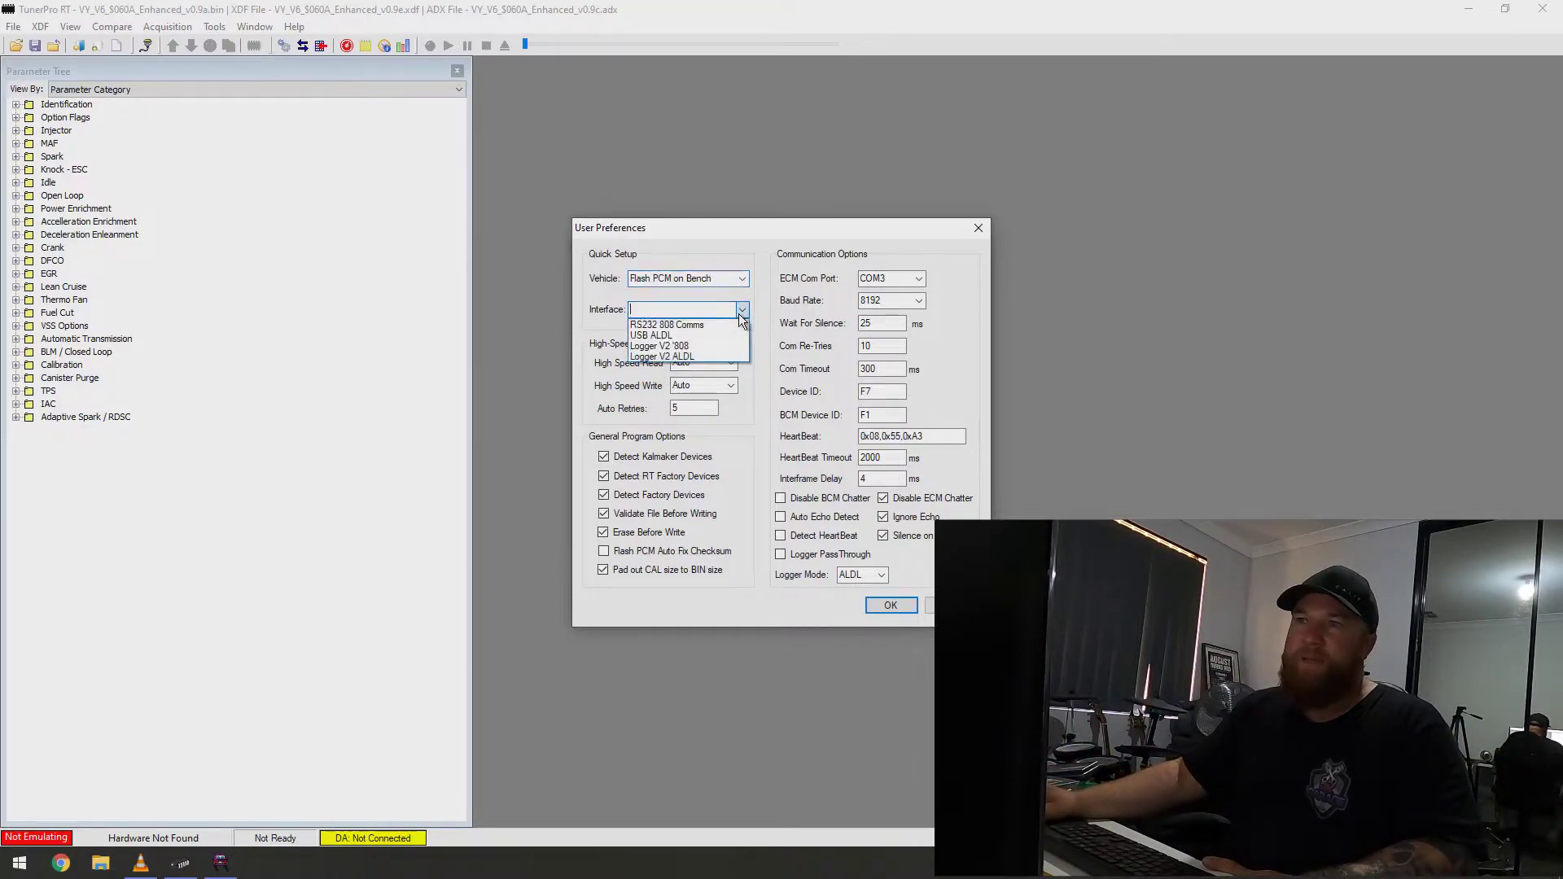
left_click(670, 336)
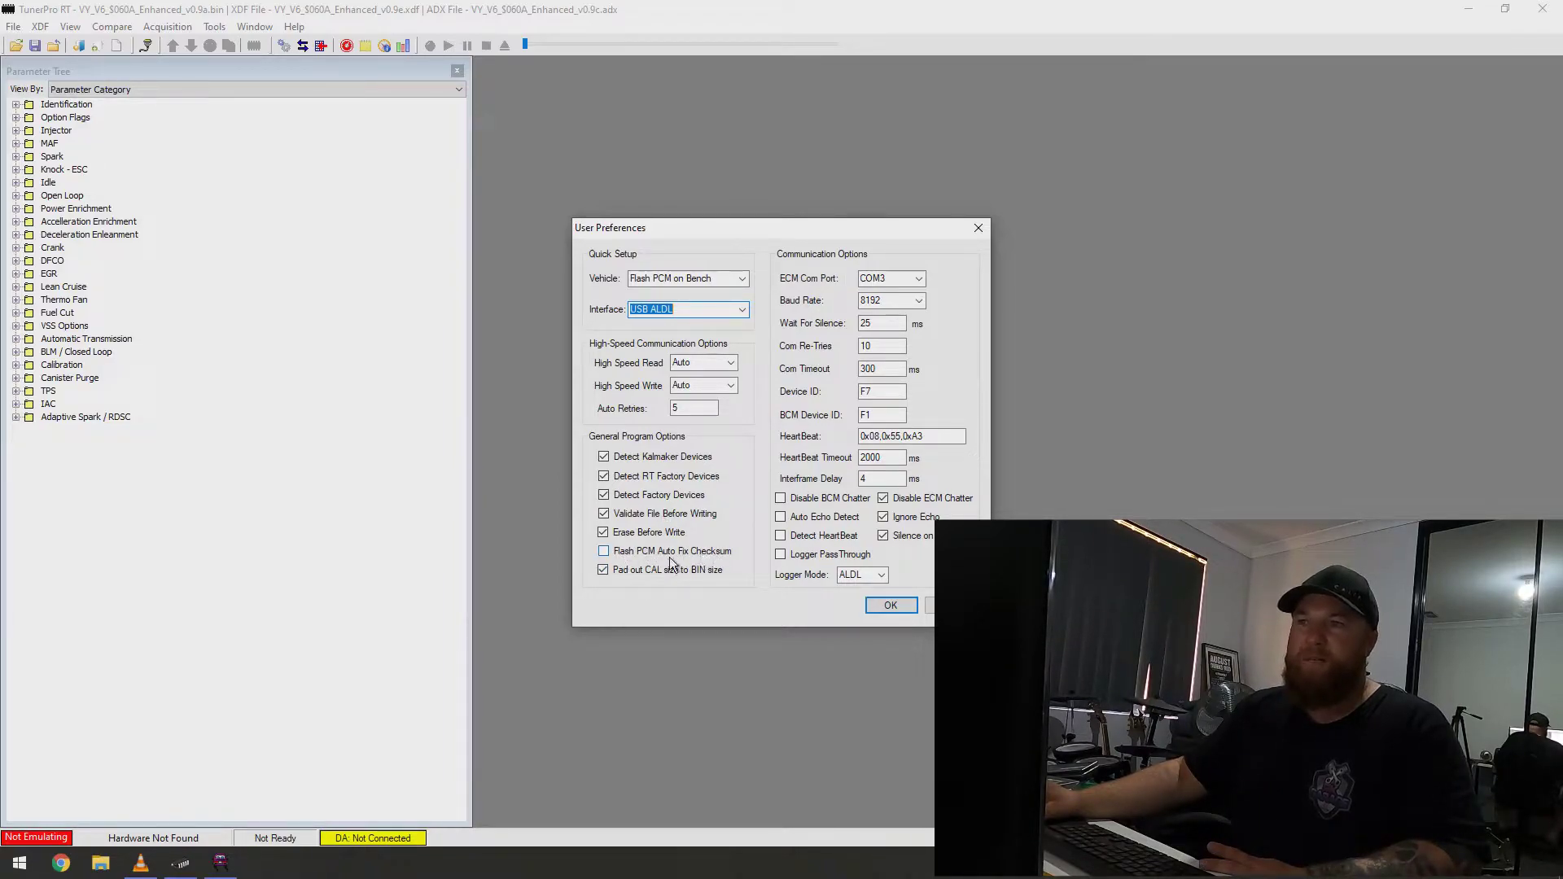
left_click(604, 552)
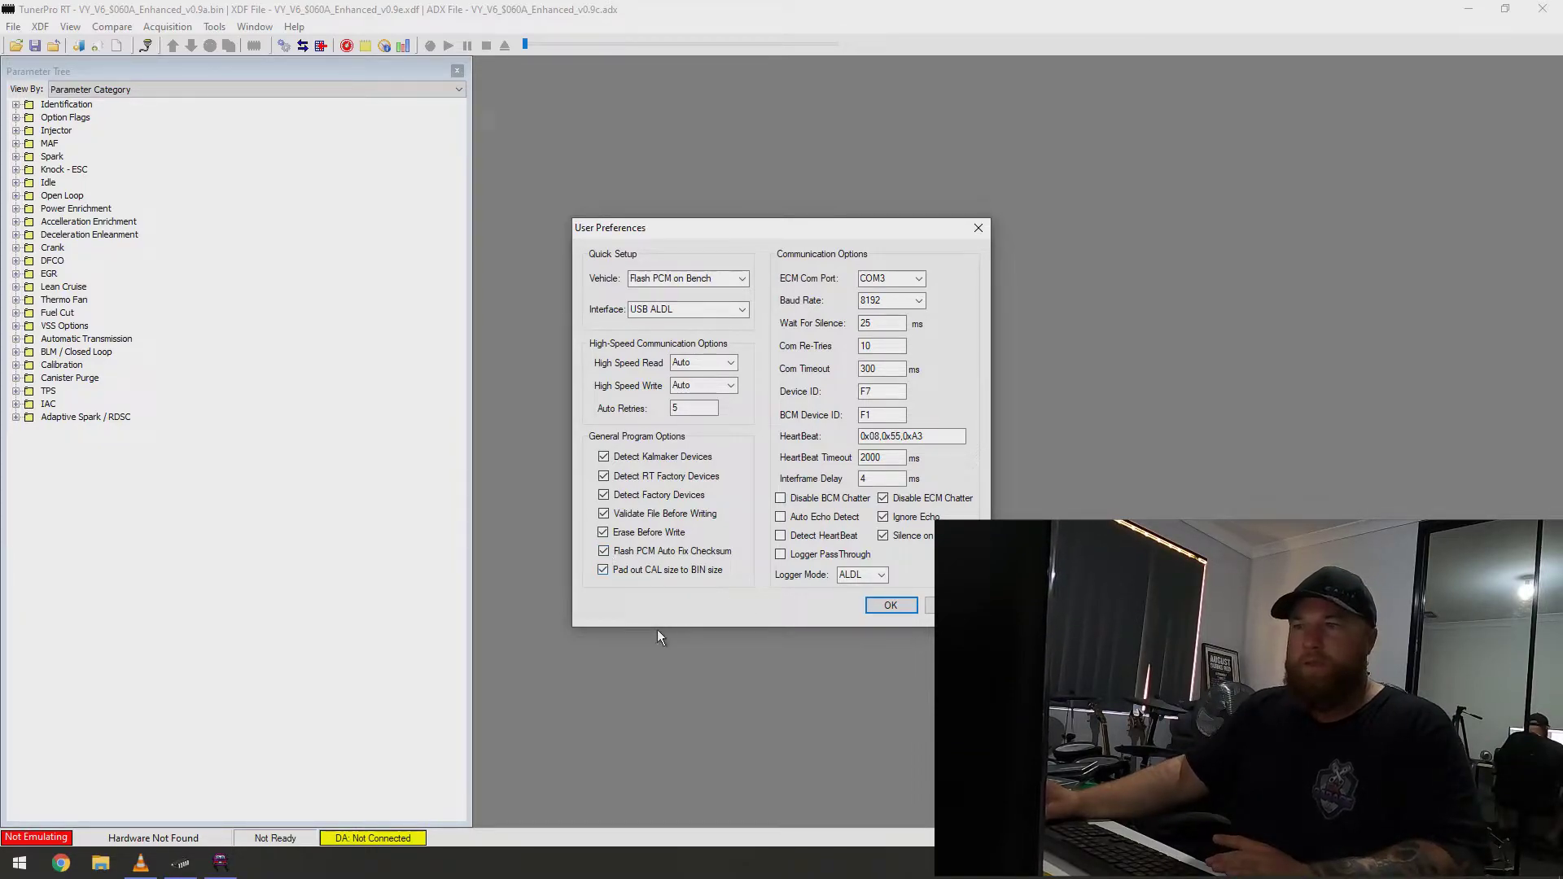
left_click(889, 607)
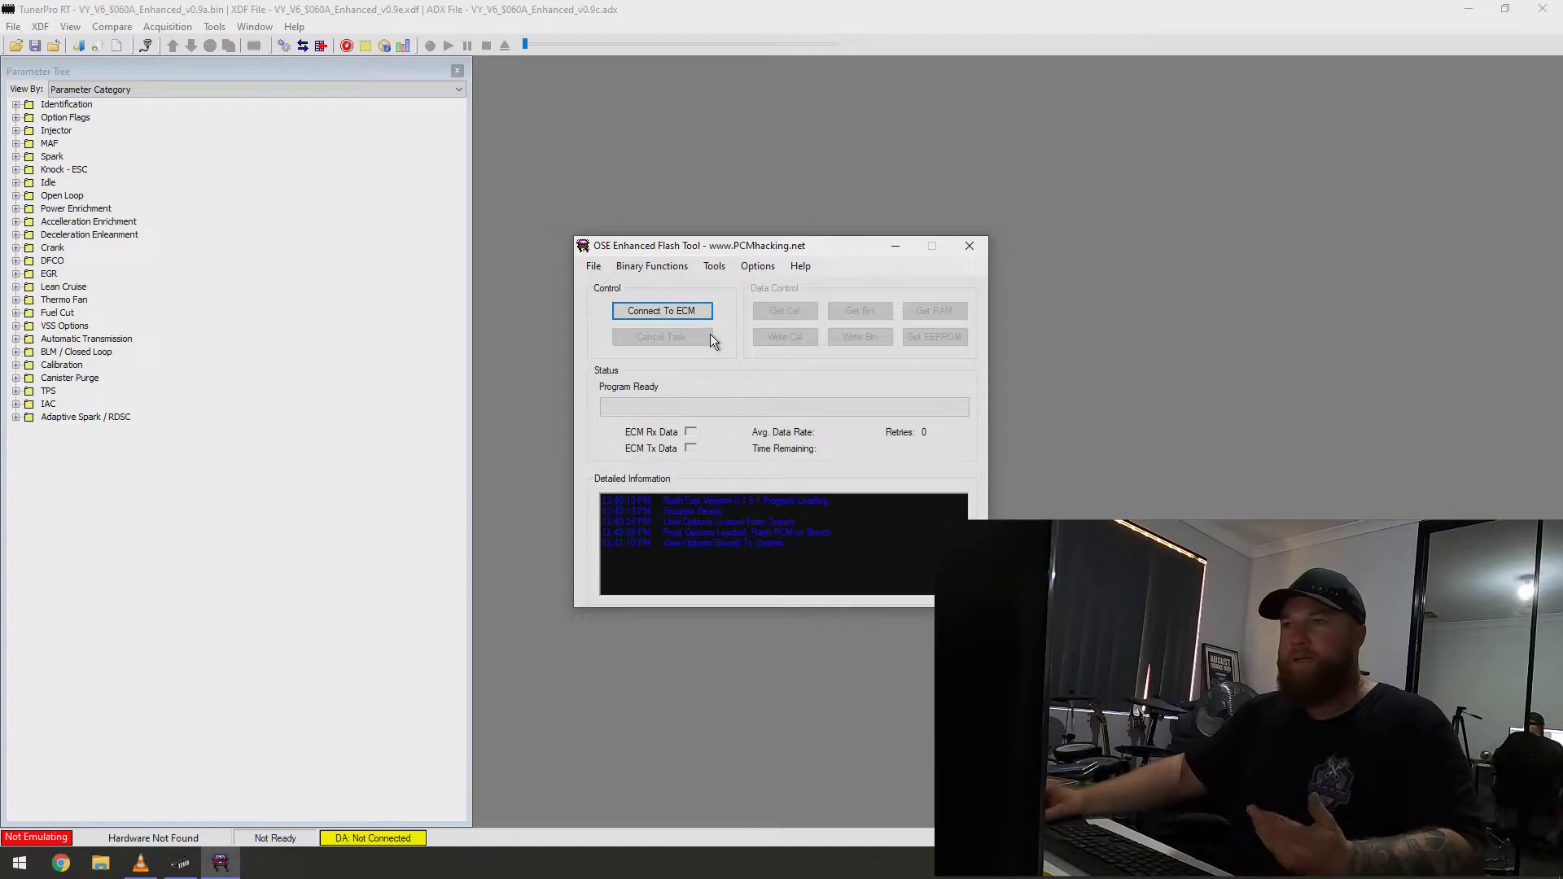
Step: Connect to the ECM until it reports Found VY Flash PCM, then switch back to TunerPro
left_click(687, 314)
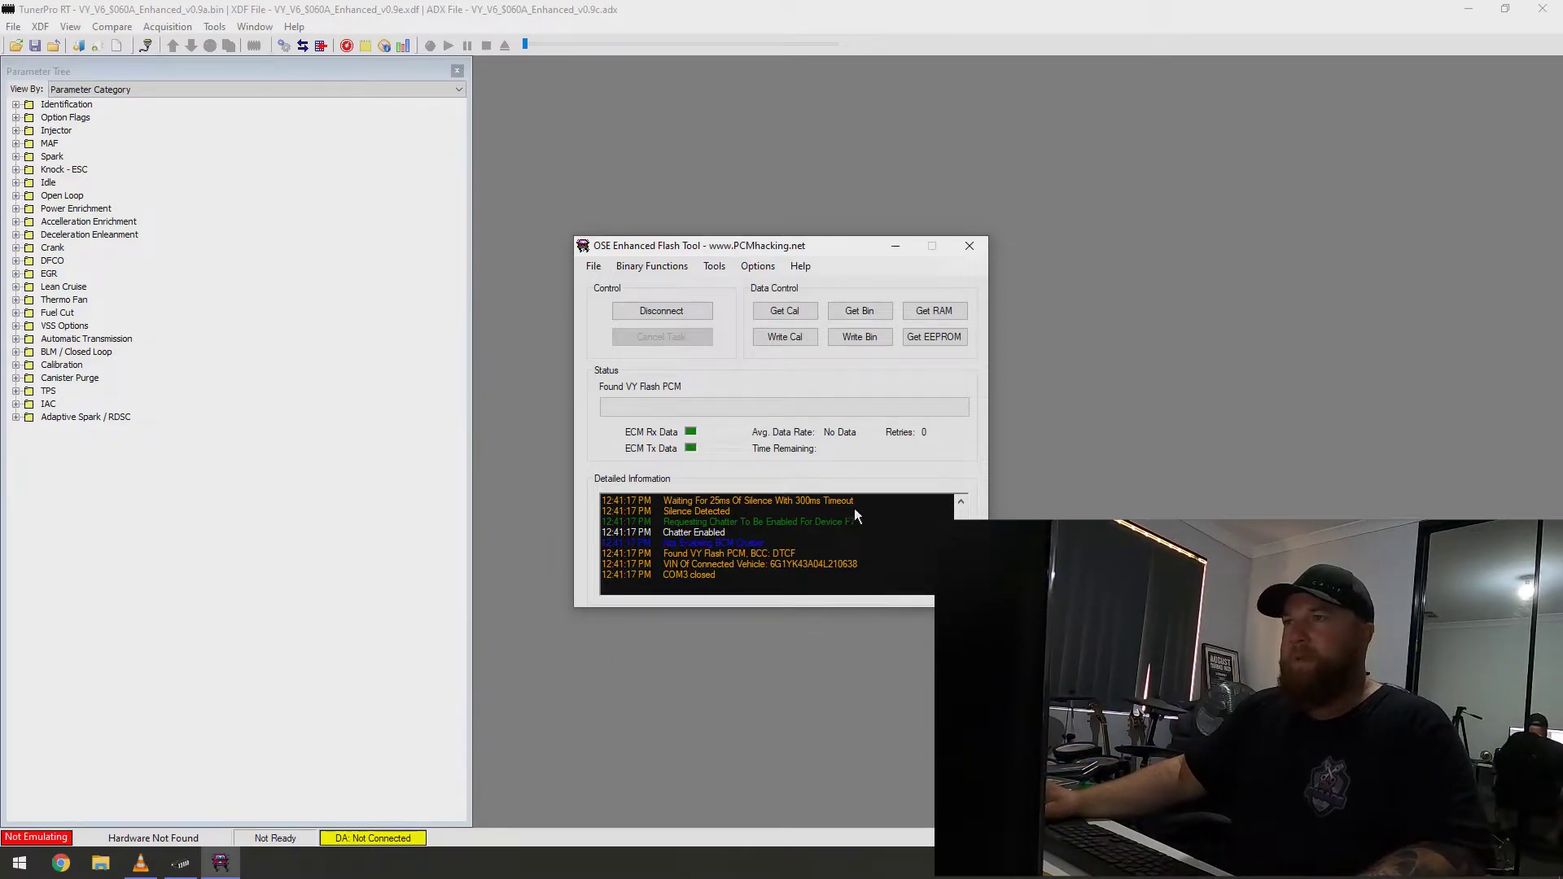
left_click(160, 8)
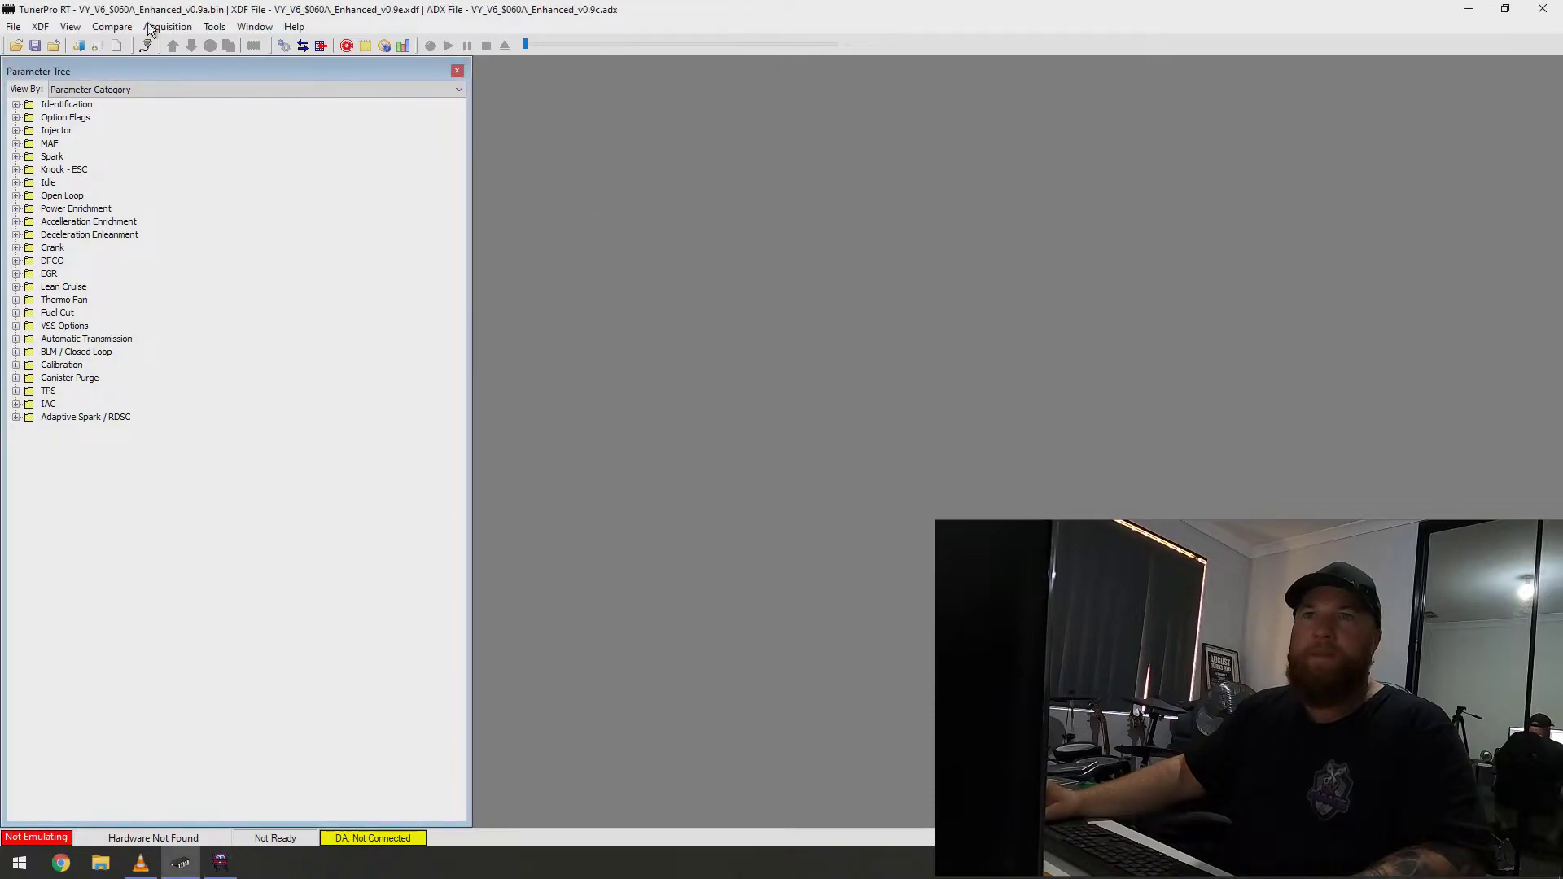
Step: Expand Option Flags and set and save the VATS Disable flag
left_click(16, 118)
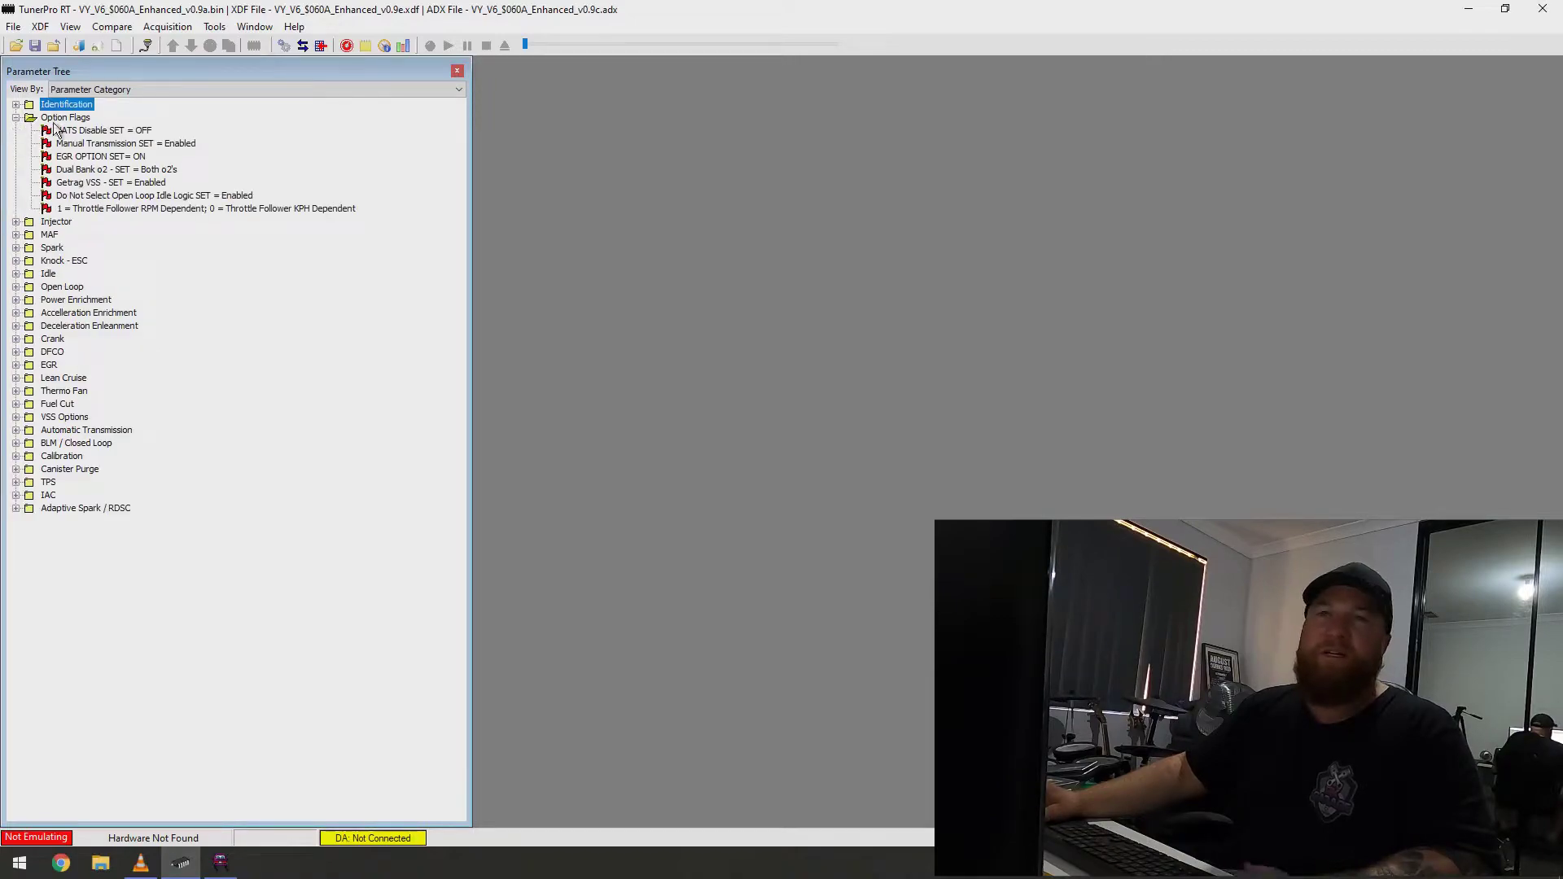
double_click(111, 133)
left_click(500, 121)
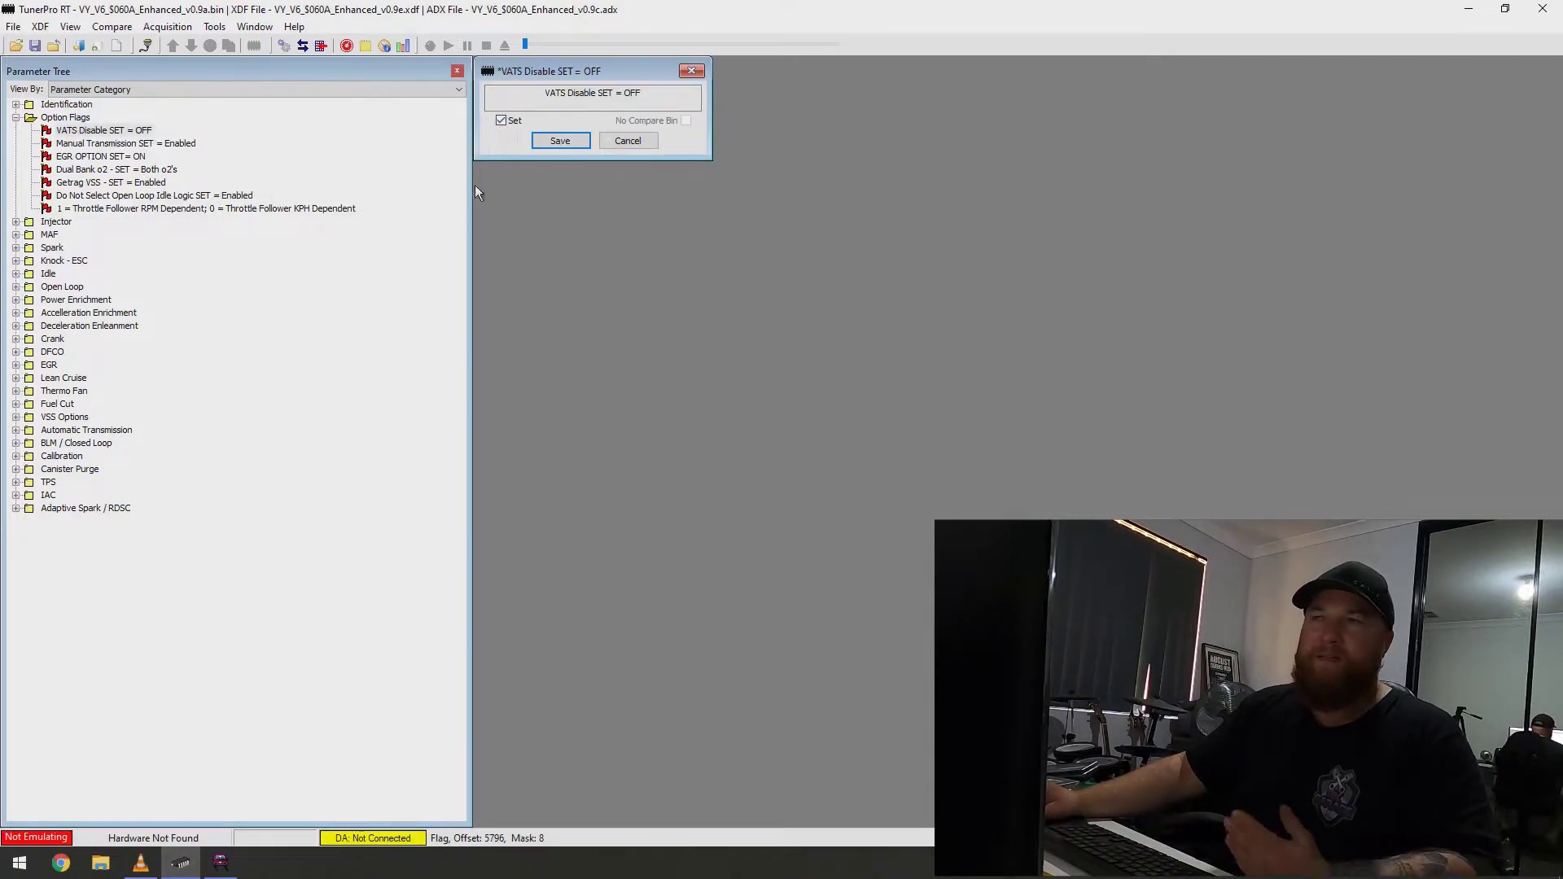
left_click(570, 141)
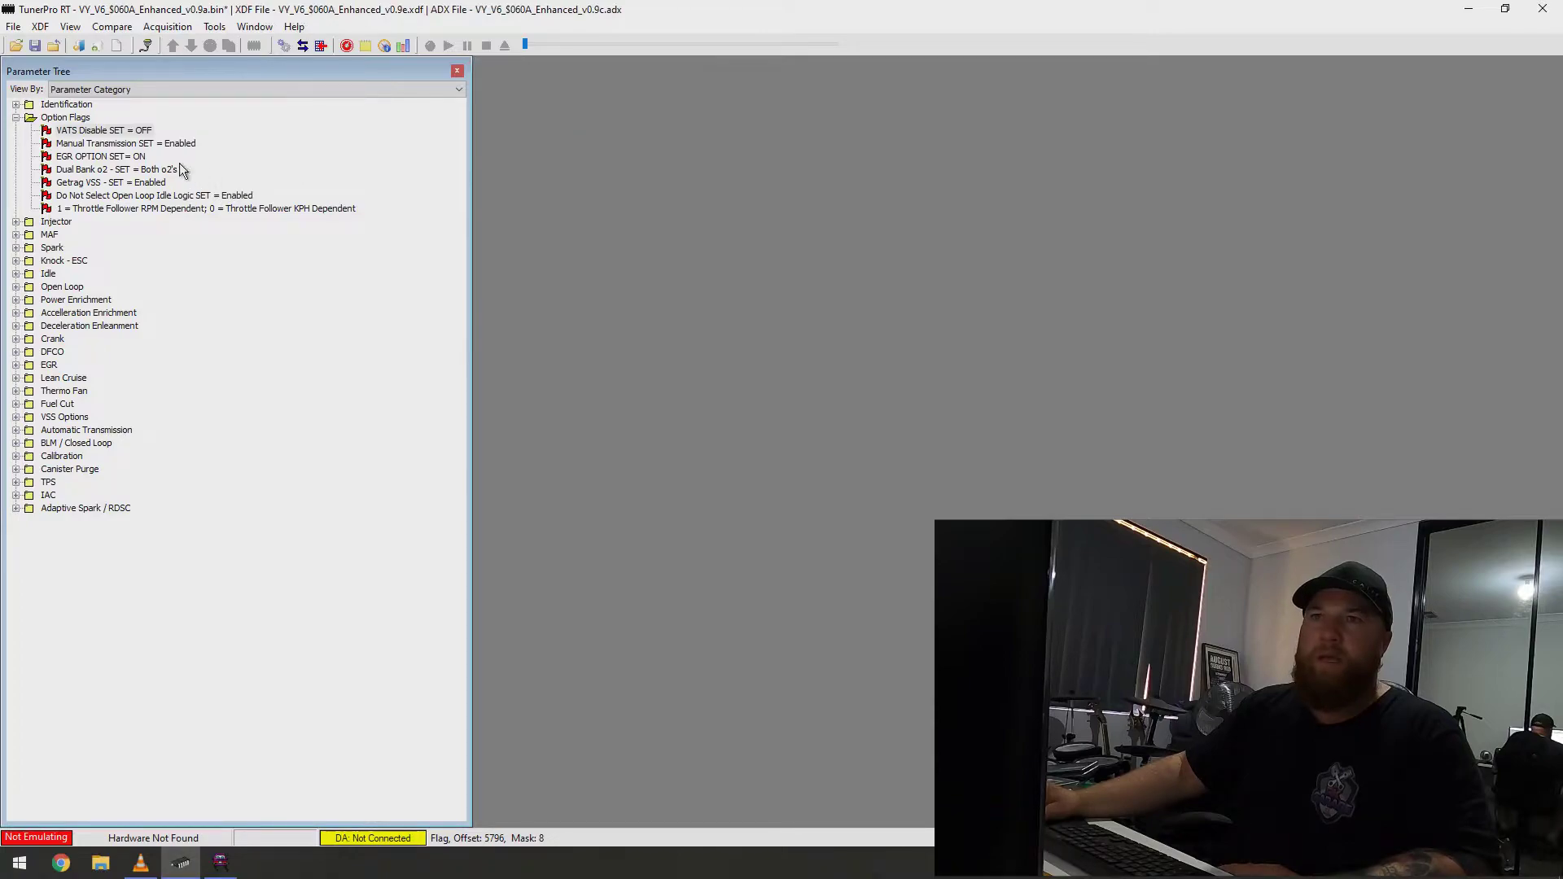
Step: Set and save the Manual Transmission option flag
double_click(130, 147)
left_click(623, 143)
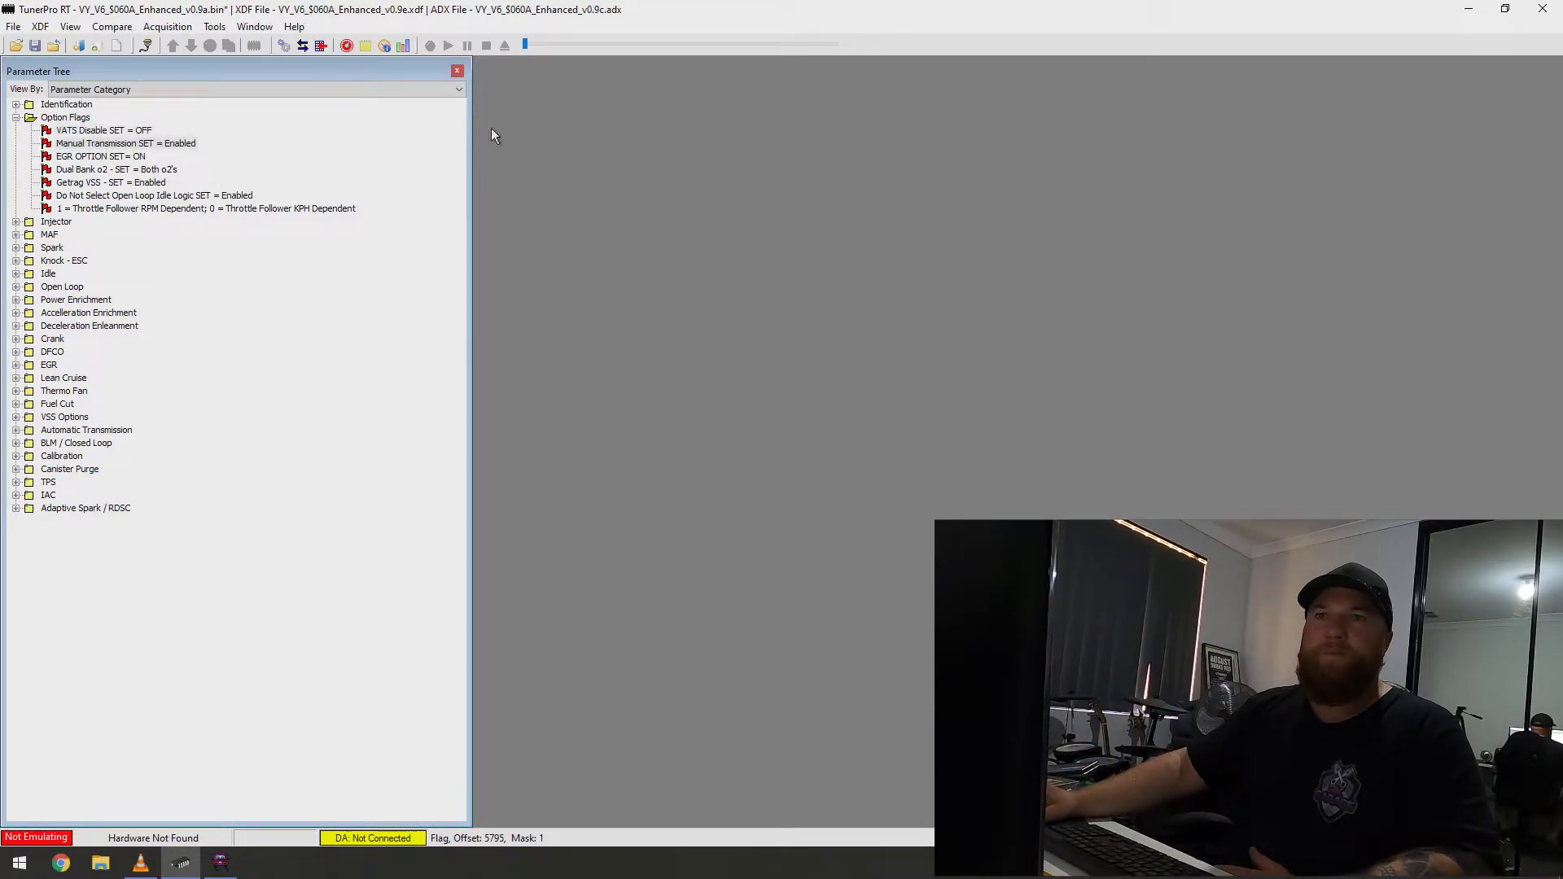
double_click(127, 143)
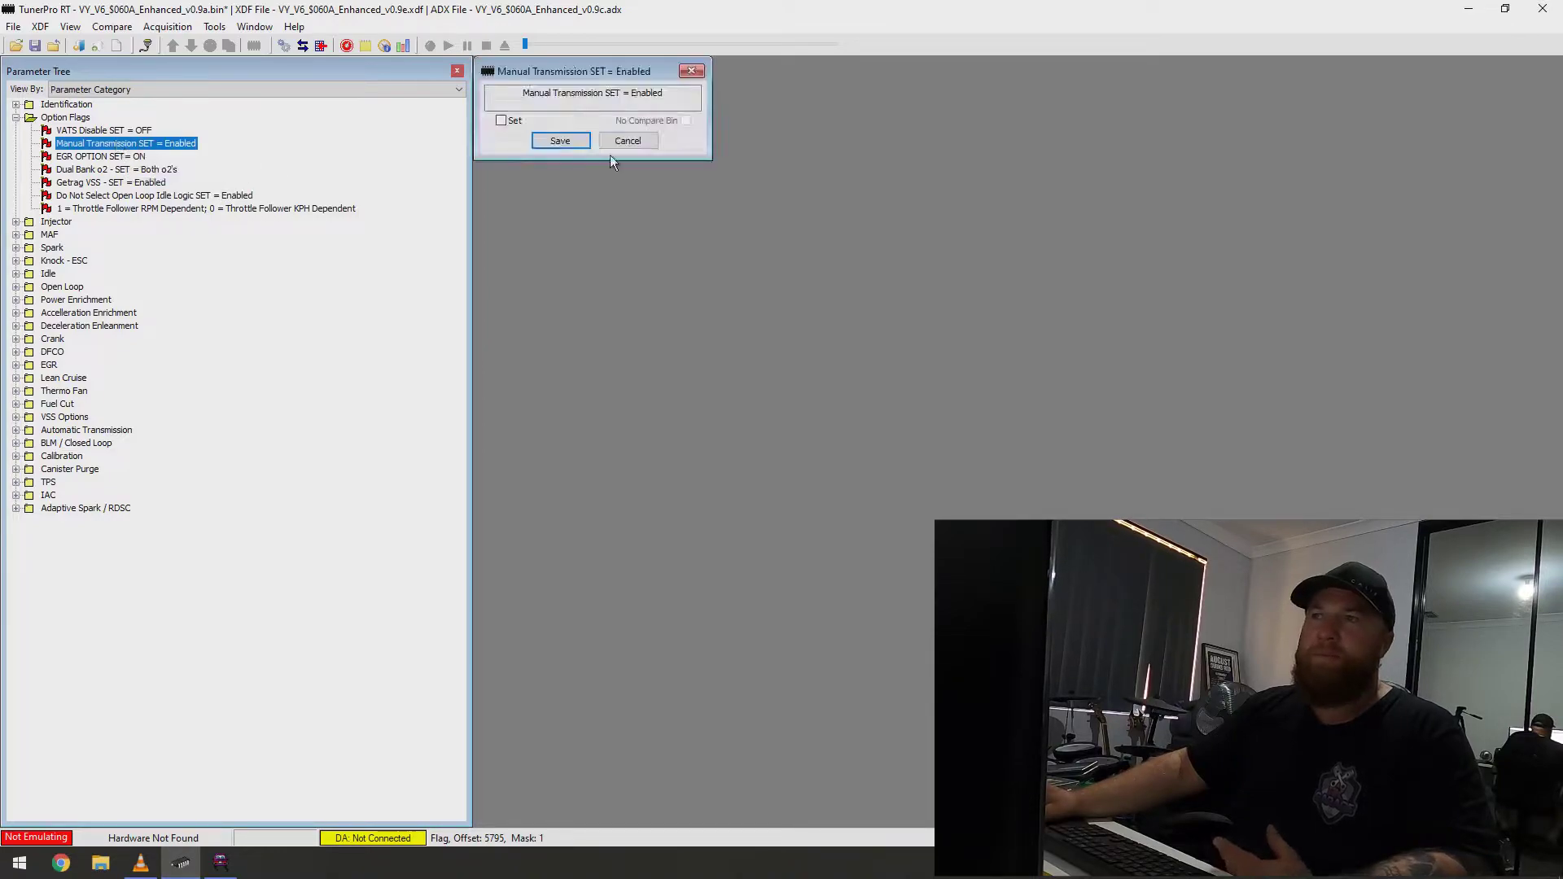
left_click(499, 121)
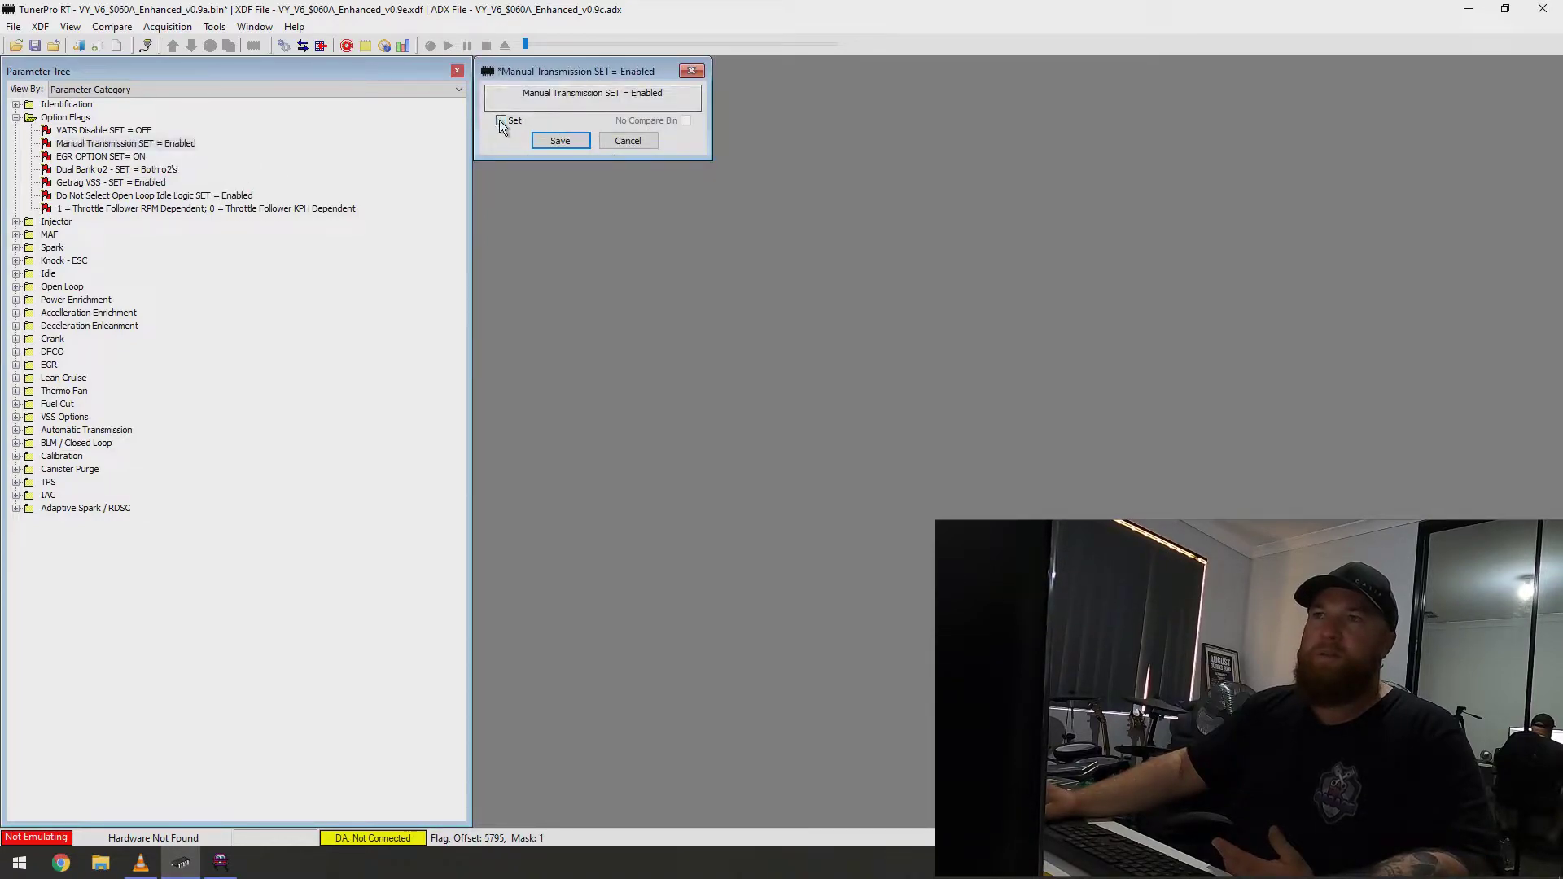
left_click(555, 142)
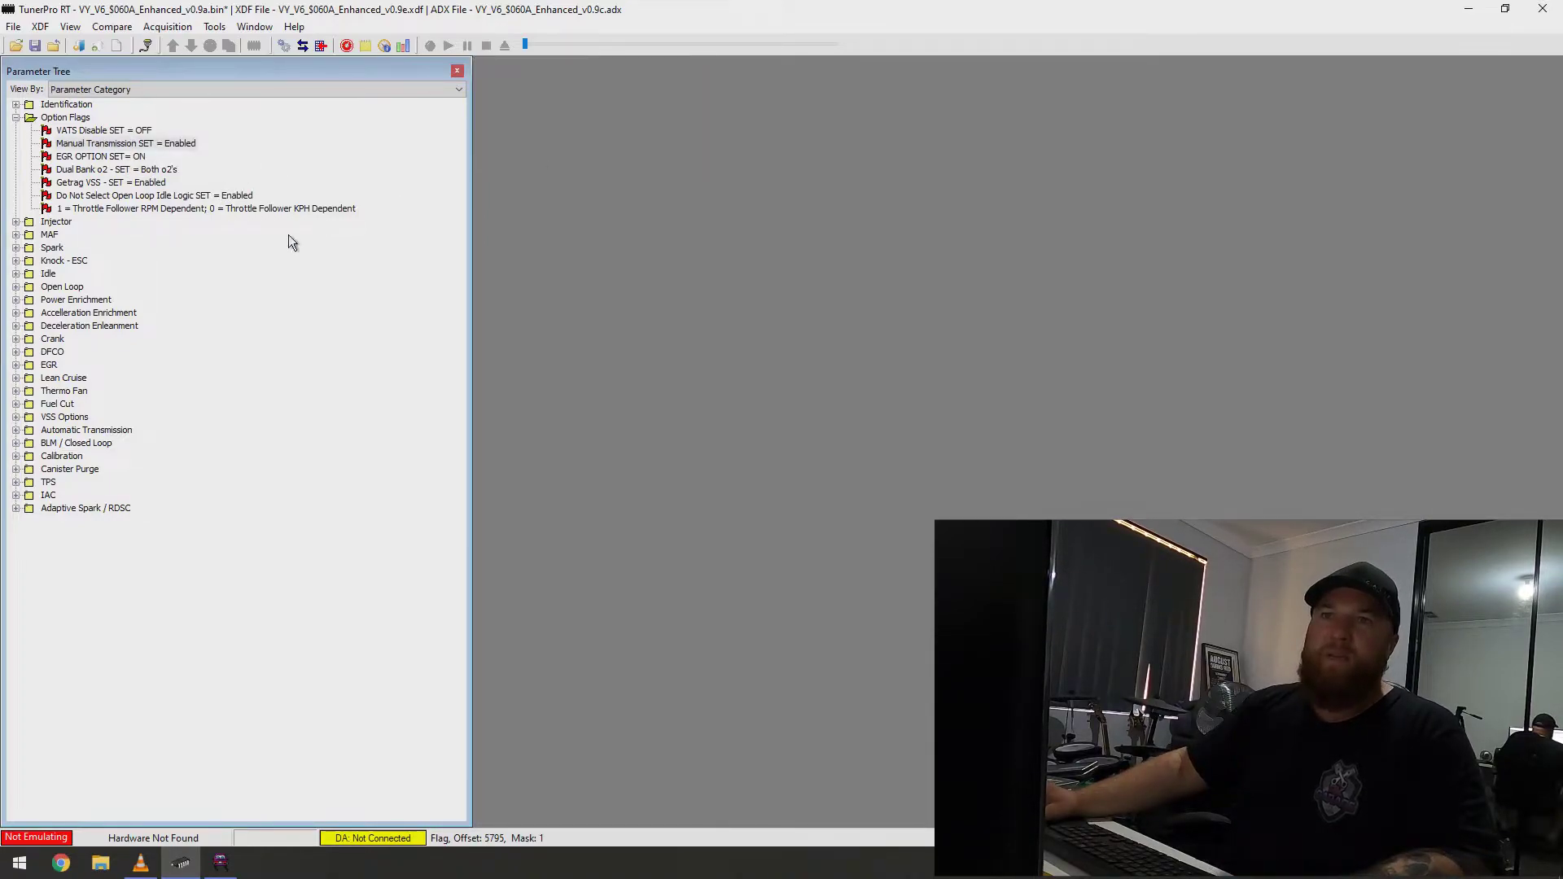
Step: Set and save the Getrag VSS option flag, then collapse Option Flags
double_click(114, 184)
left_click(502, 121)
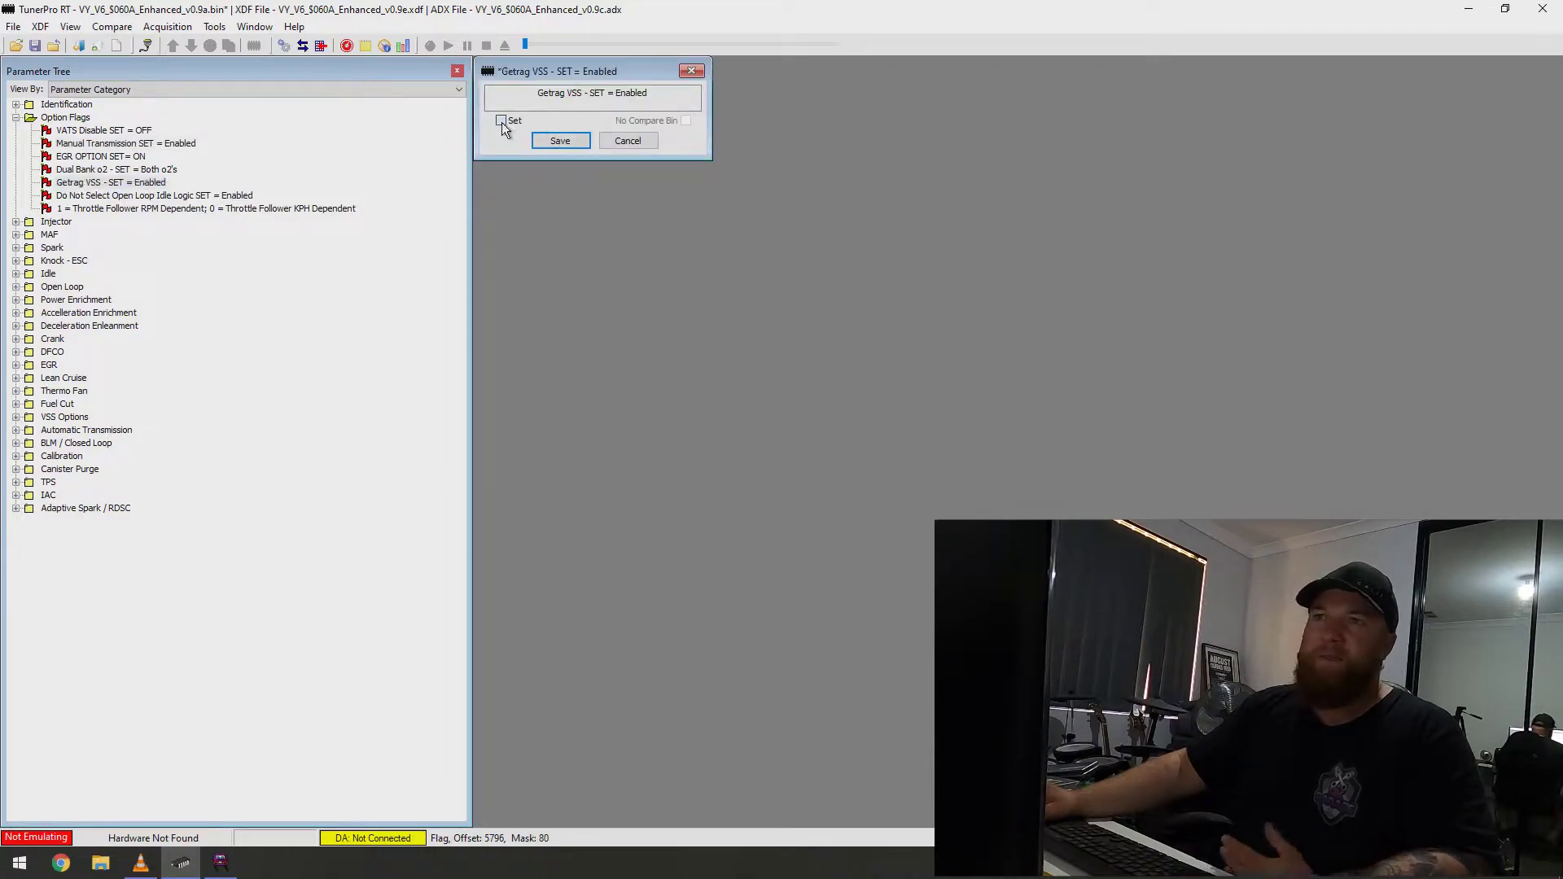
left_click(501, 121)
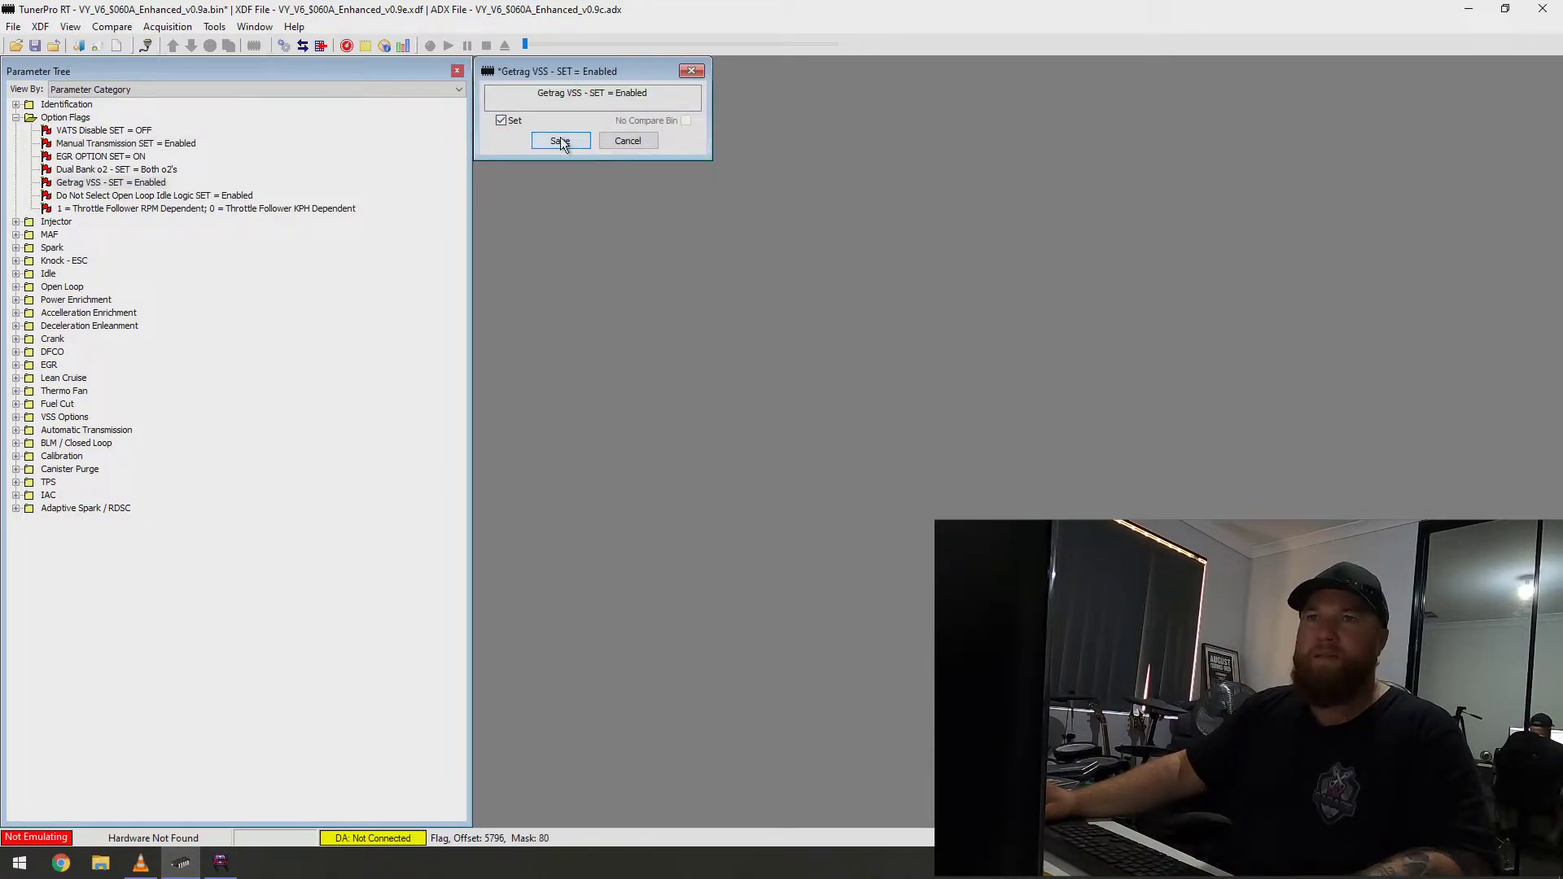
left_click(560, 142)
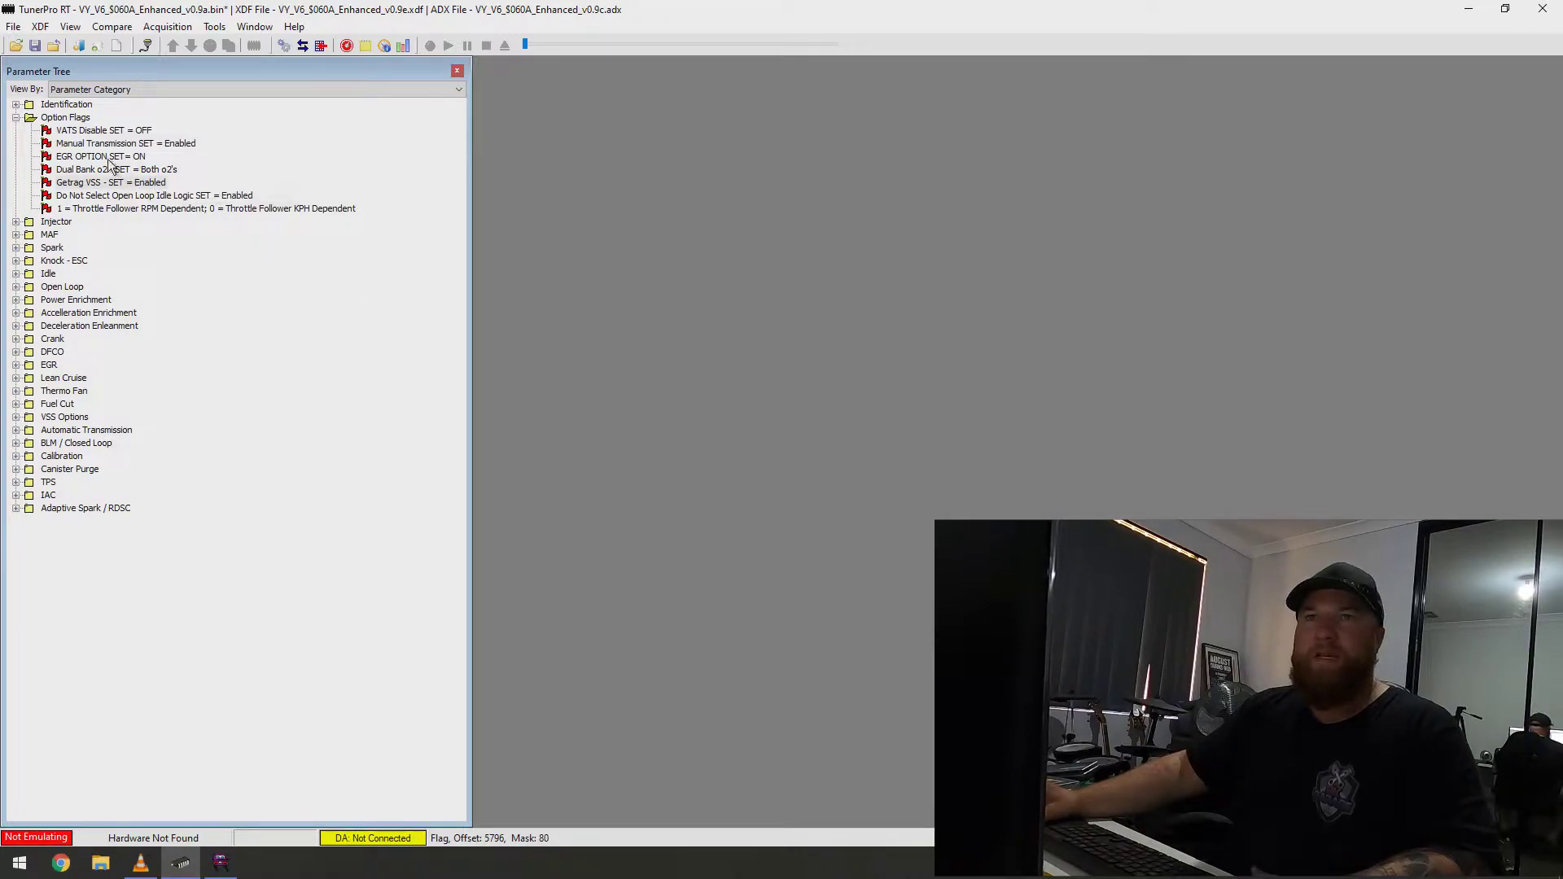
left_click(15, 117)
Step: Save Bin As 'VY V6 Enhanced Manual Bin' in the How To Flash A VY V6 NA ECU folder
left_click(16, 30)
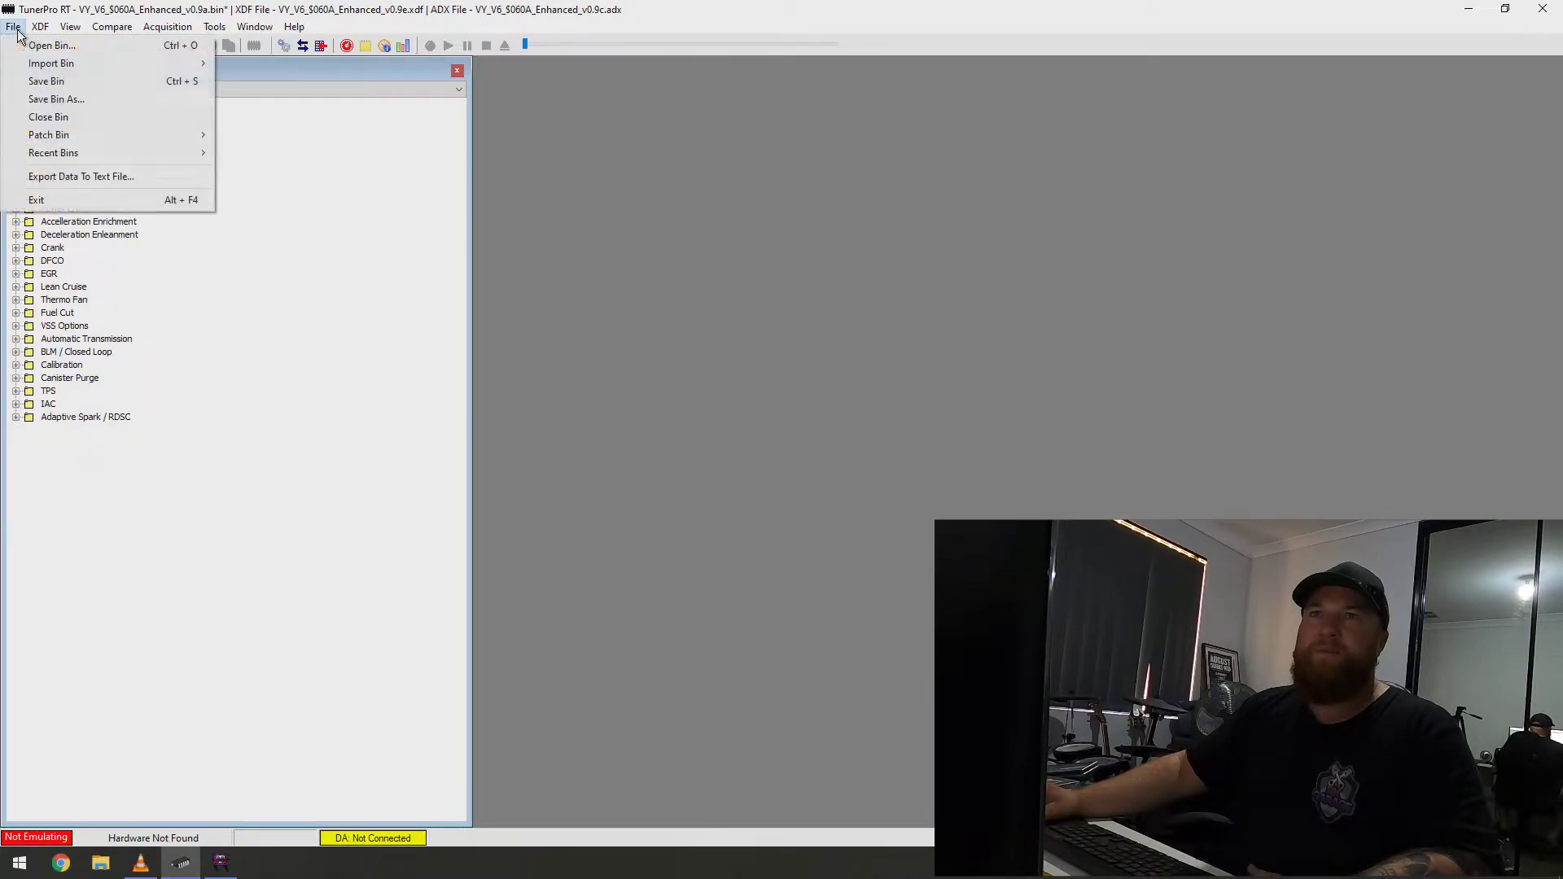
left_click(41, 98)
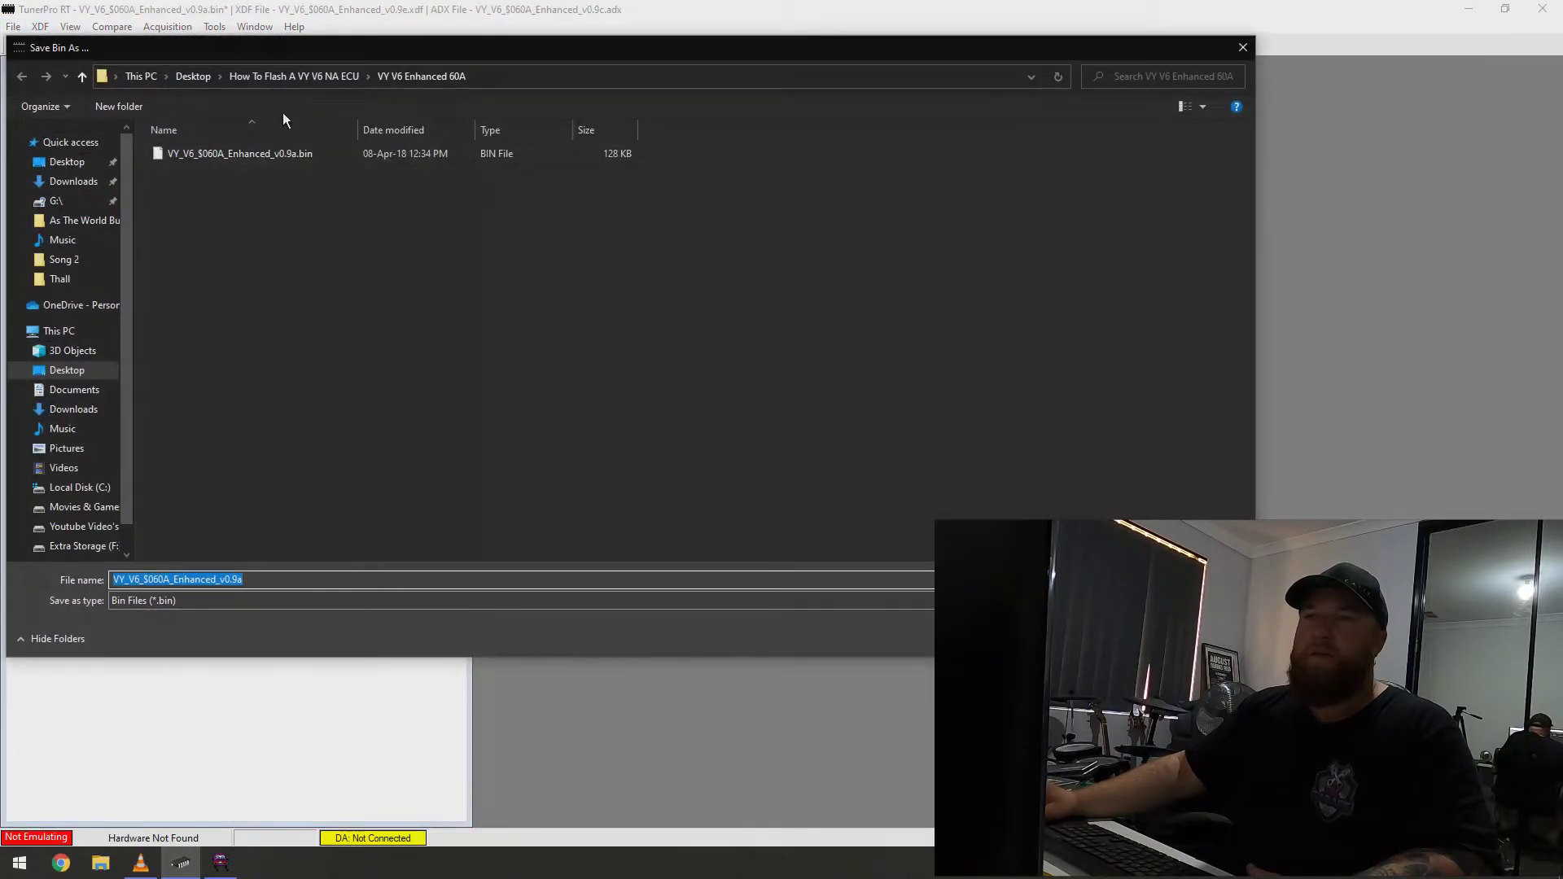
left_click(278, 80)
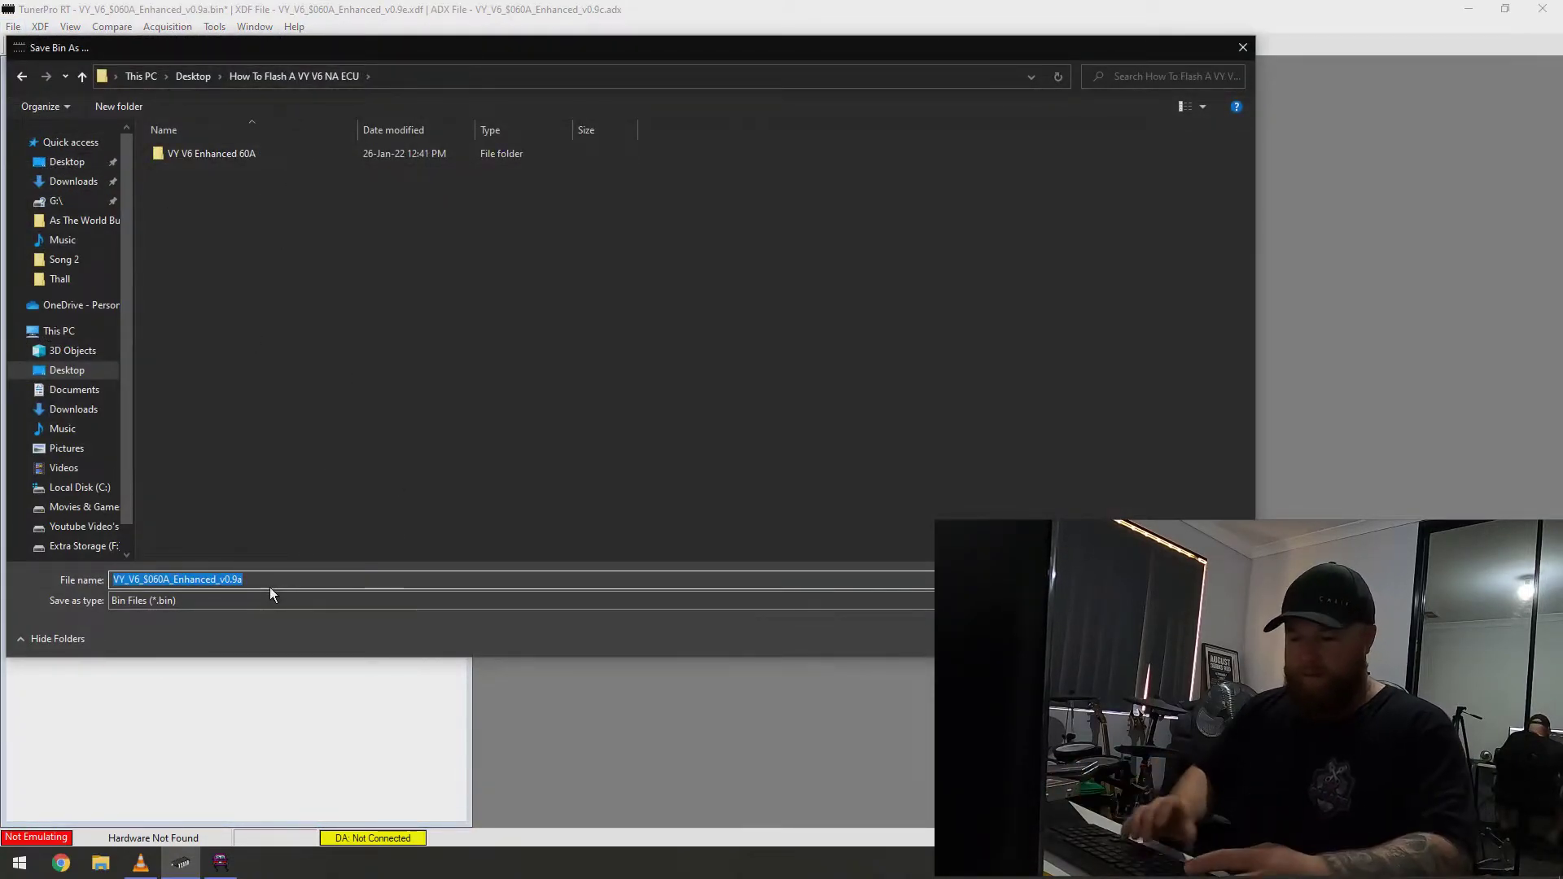
type("VY V")
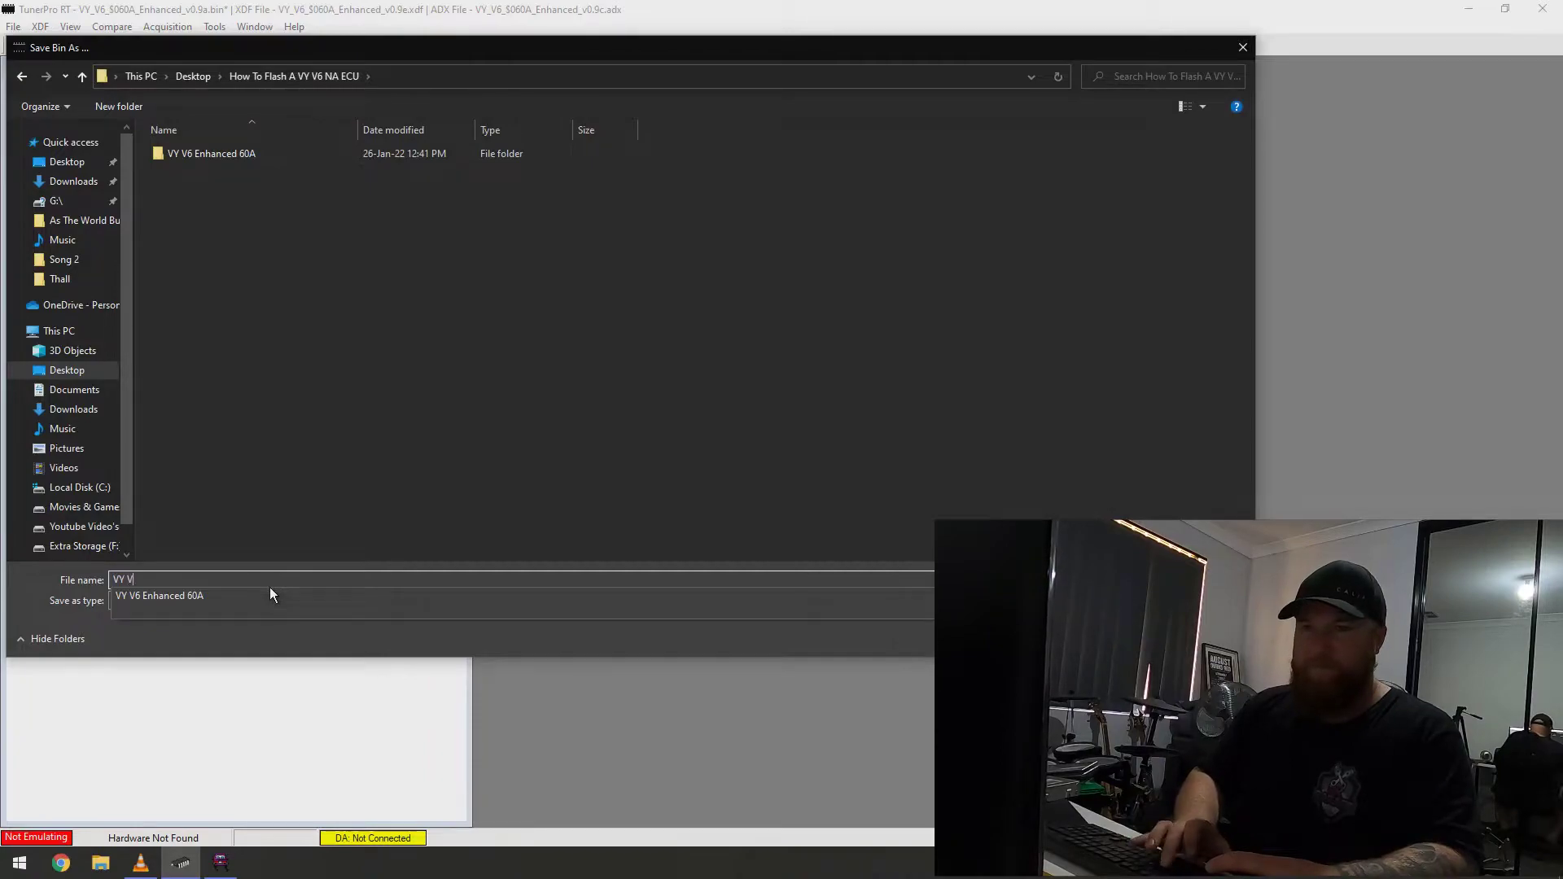
type("6 ")
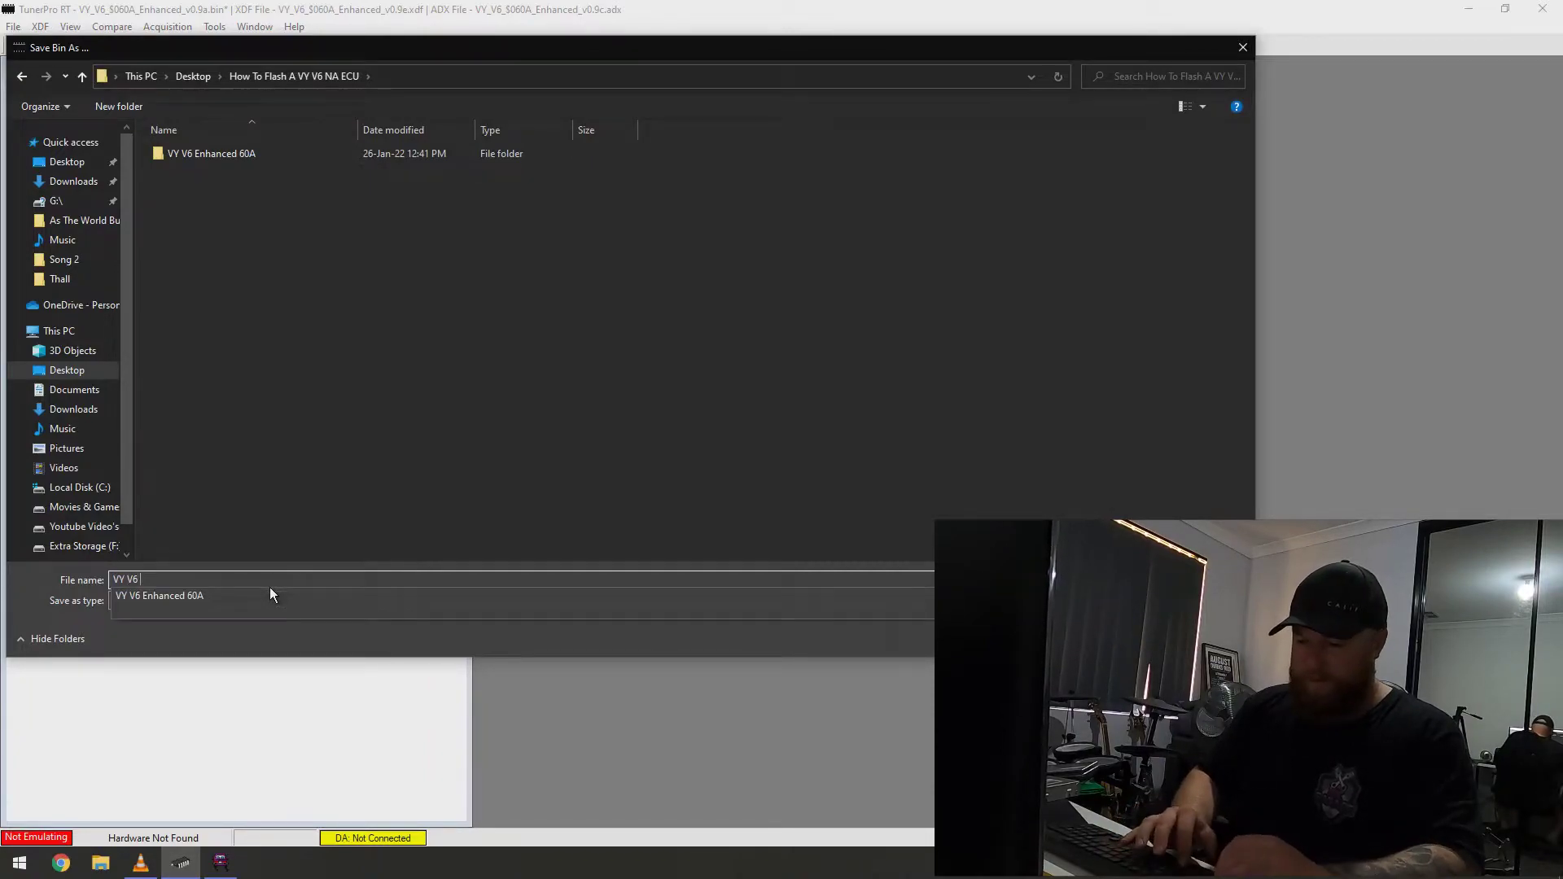
type("Enhanced ")
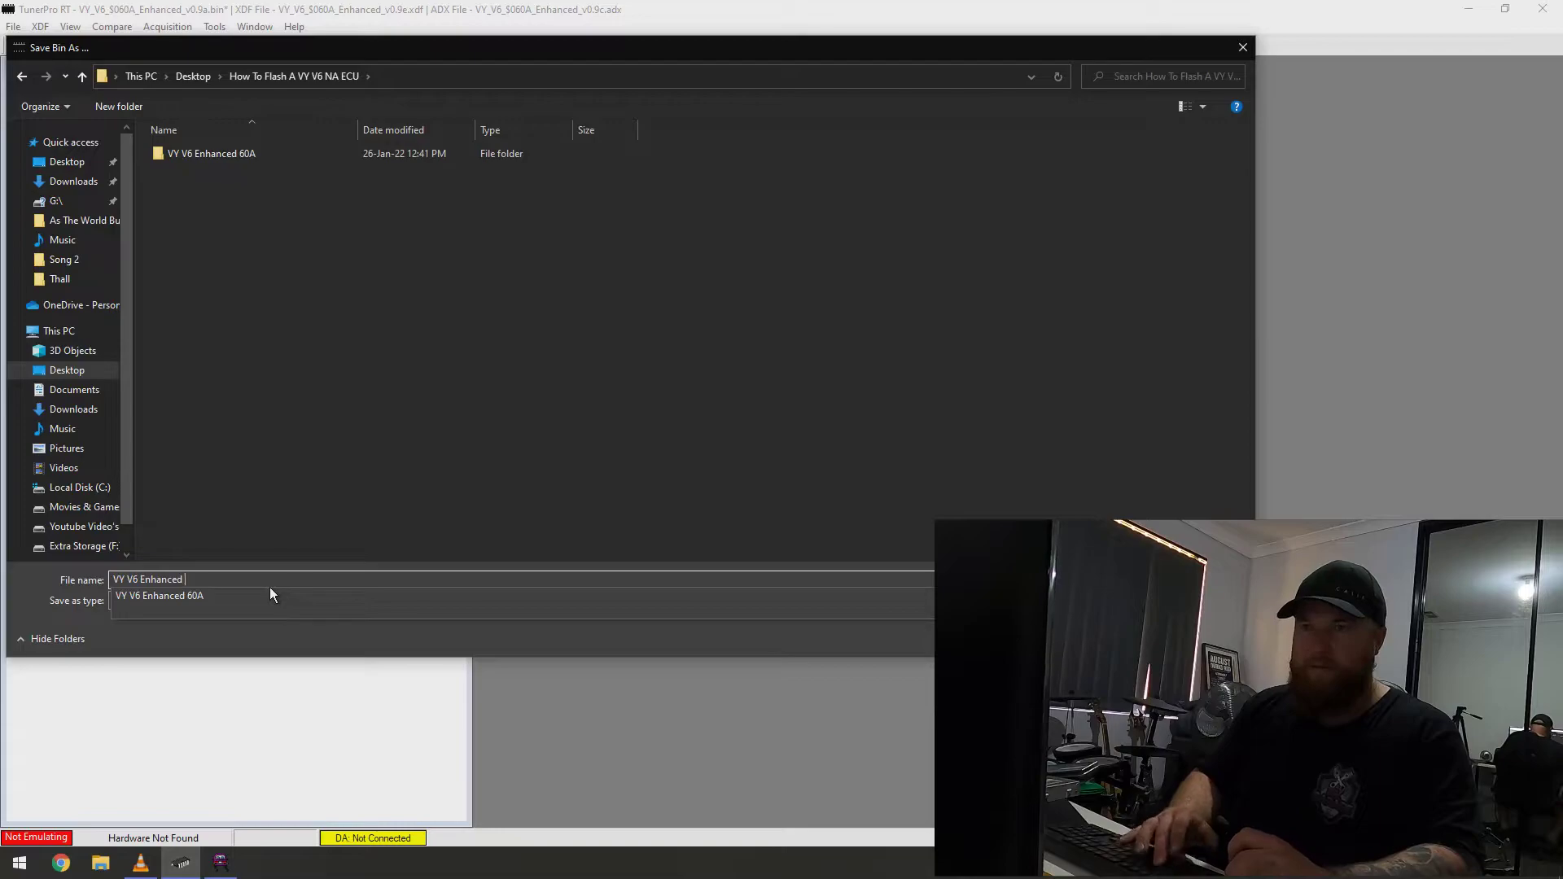
type("Manual ")
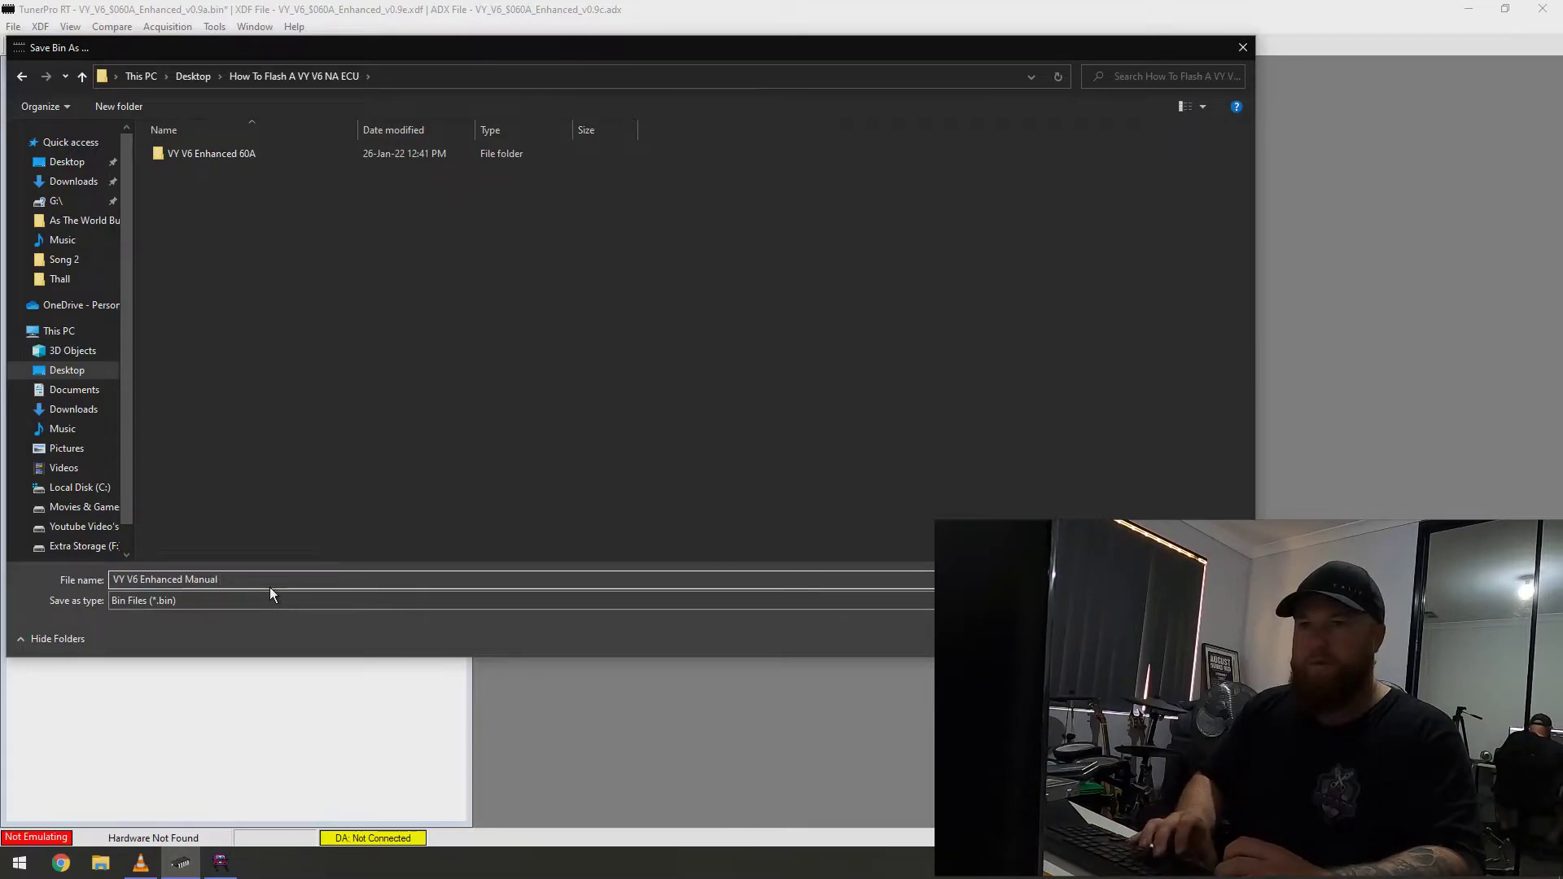
type("Bin")
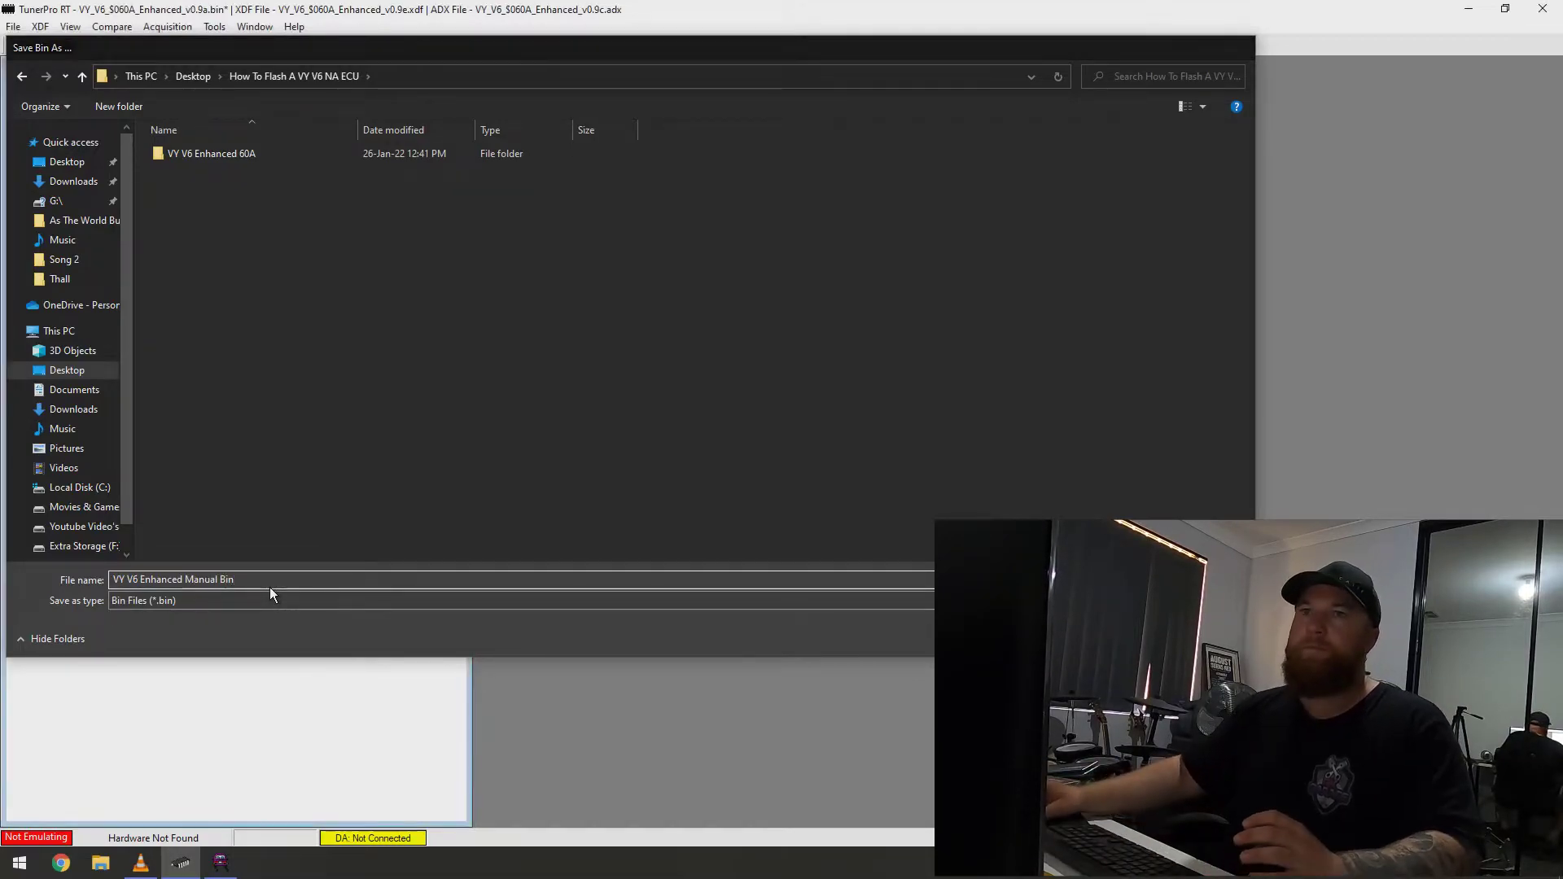
key("Return")
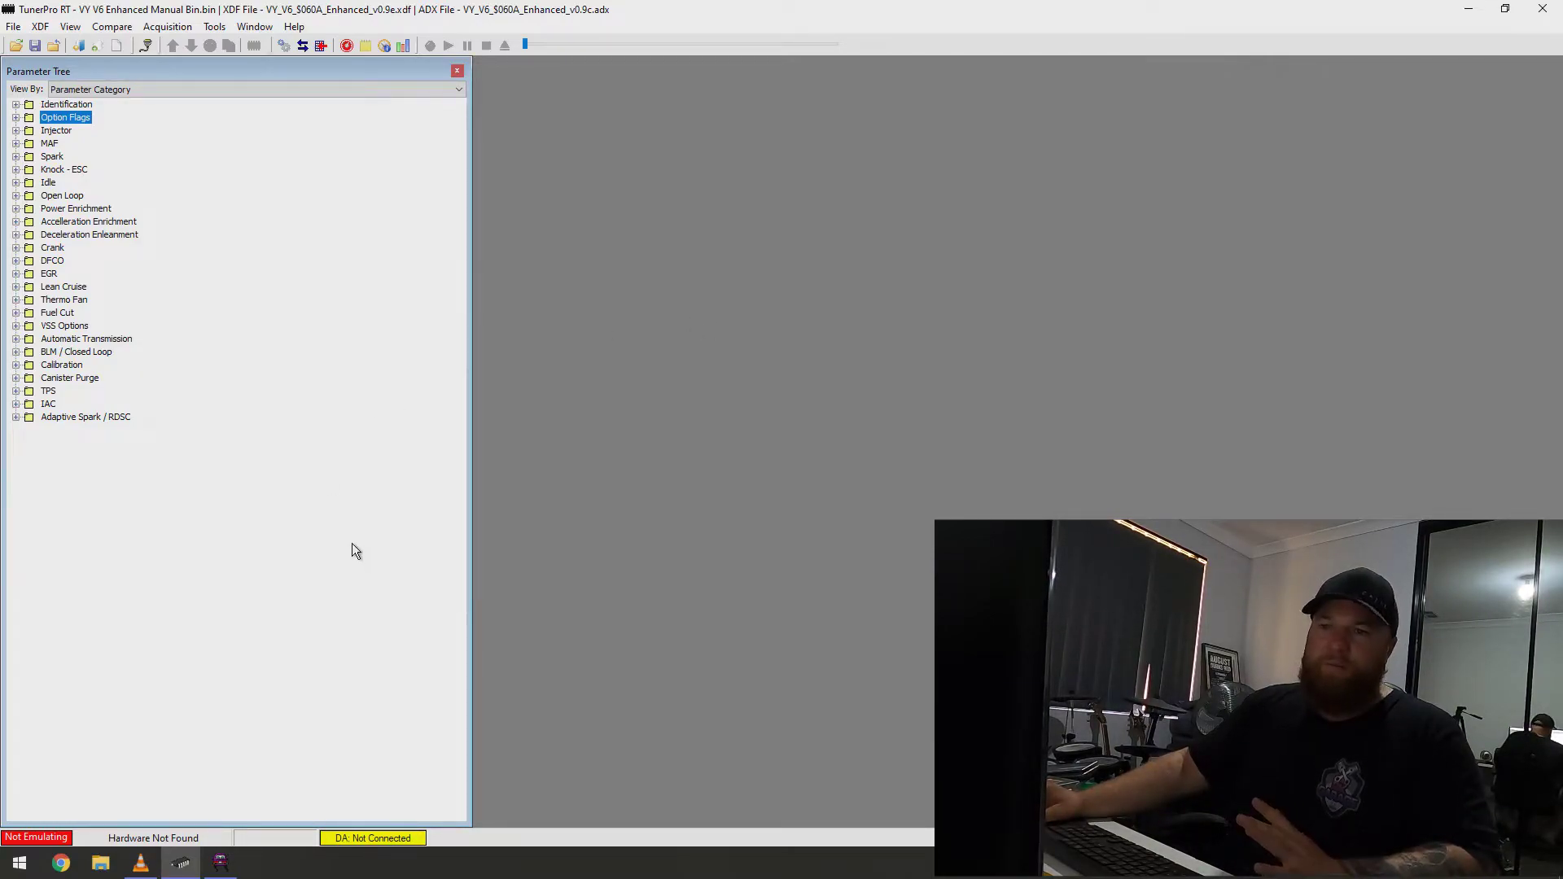
mouse_move(223, 869)
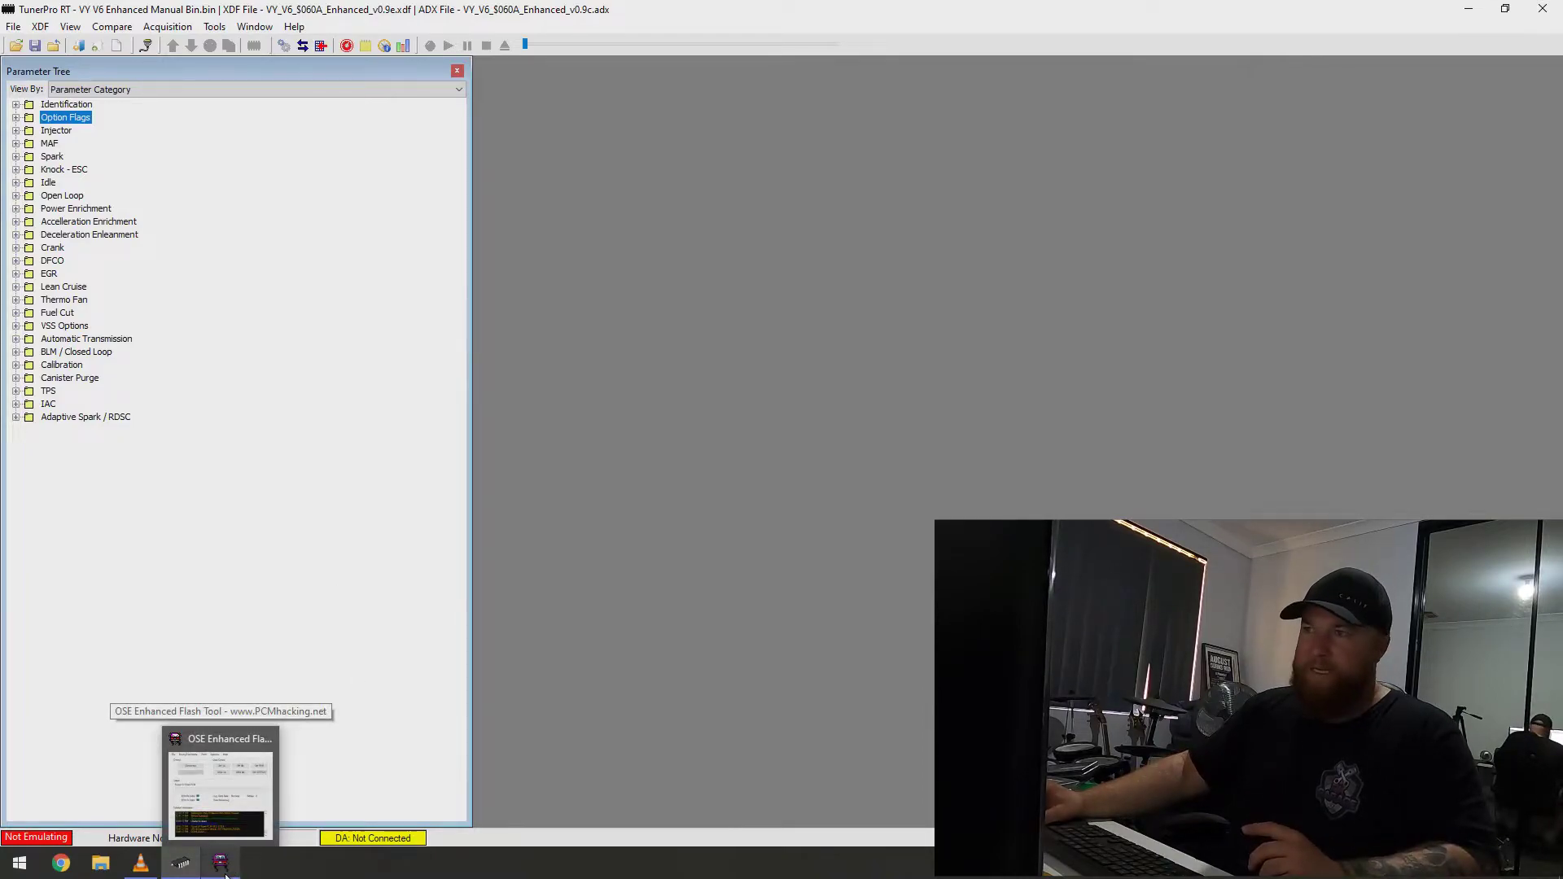
Step: Start a full write of VY_V6_$060A_Enhanced_v0.9a.bin from the VY V6 Enhanced 60A folder to the PCM
left_click(223, 869)
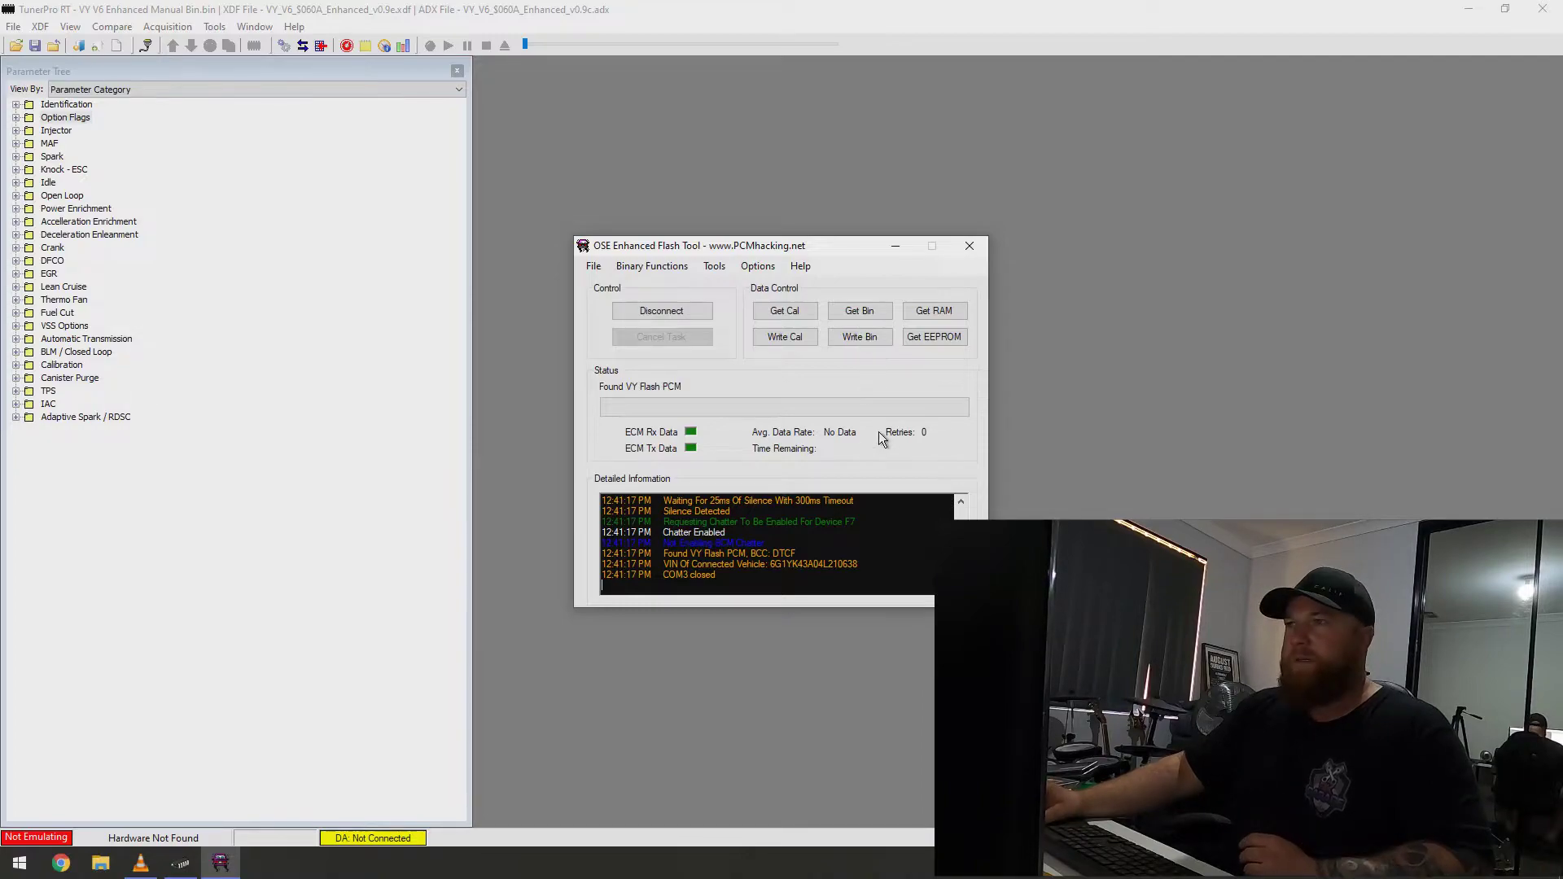
left_click(868, 340)
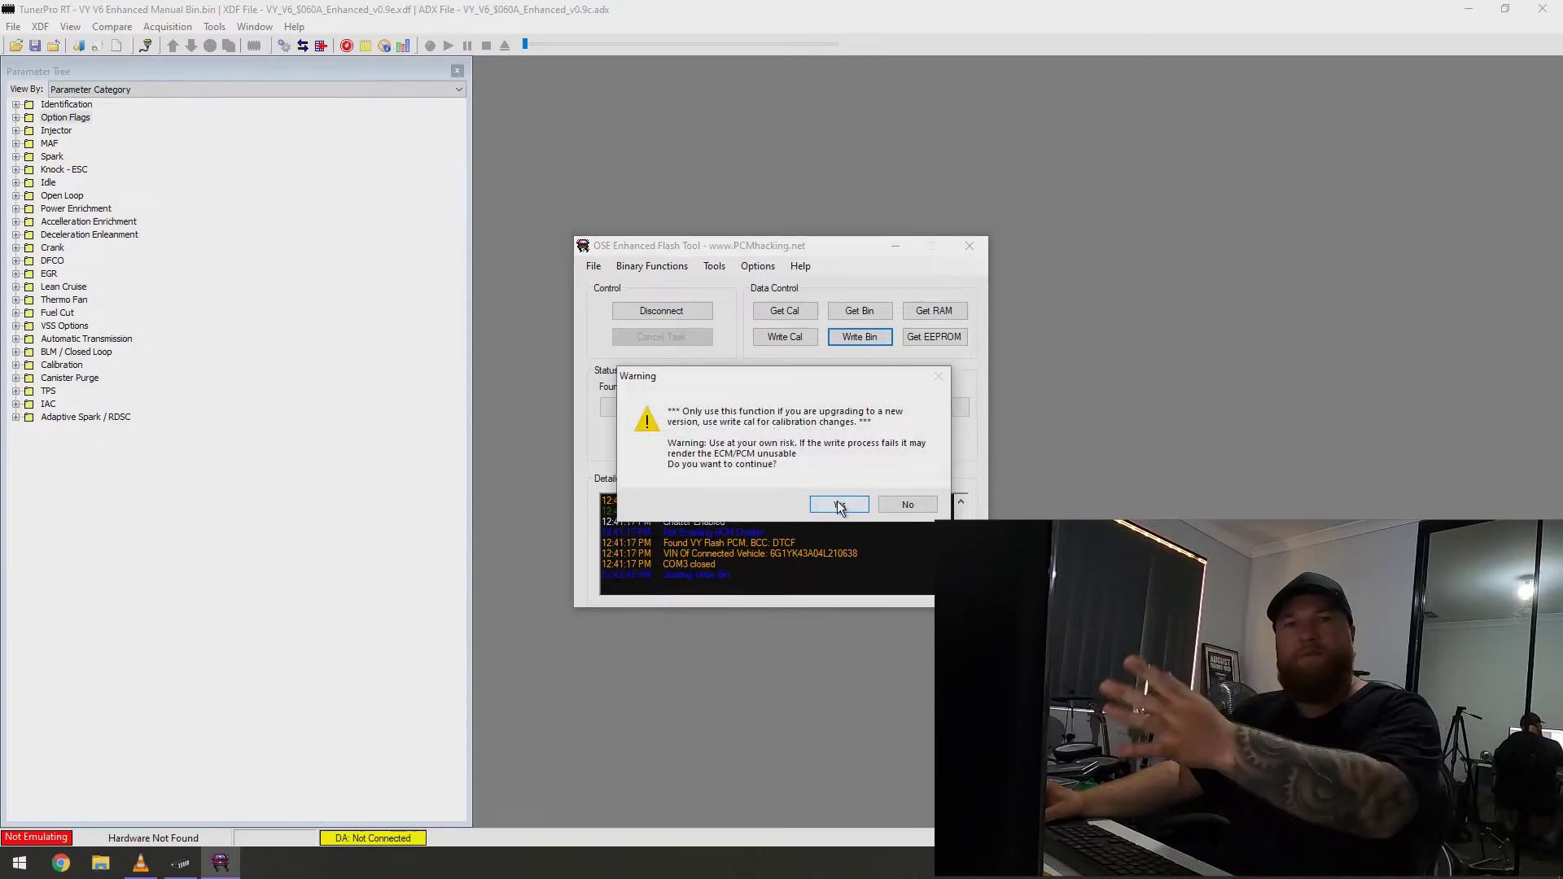
left_click(839, 505)
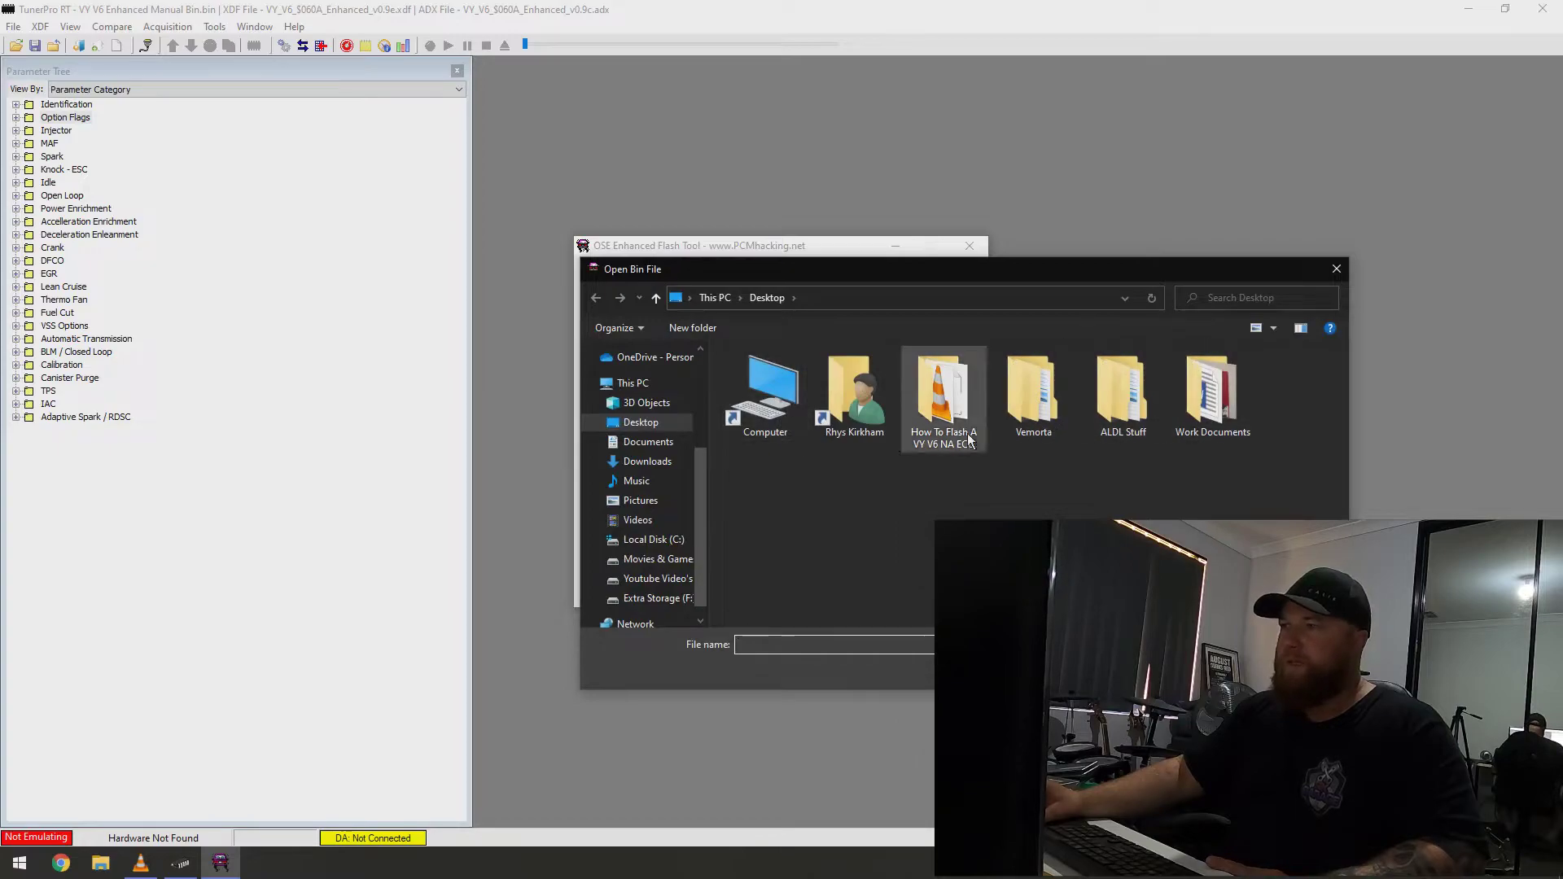
double_click(967, 431)
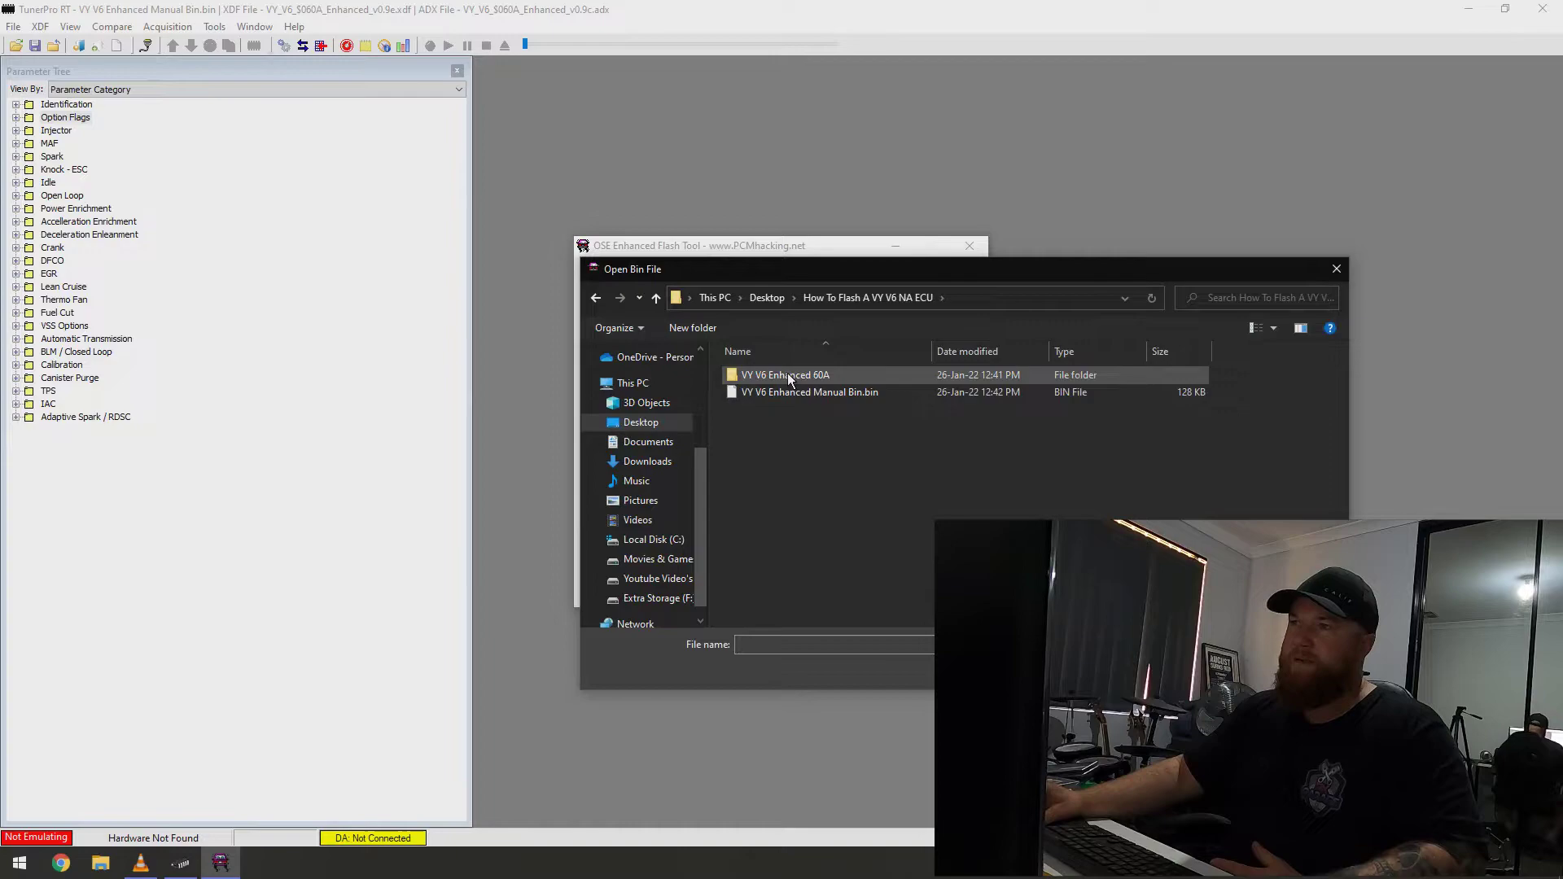
double_click(789, 374)
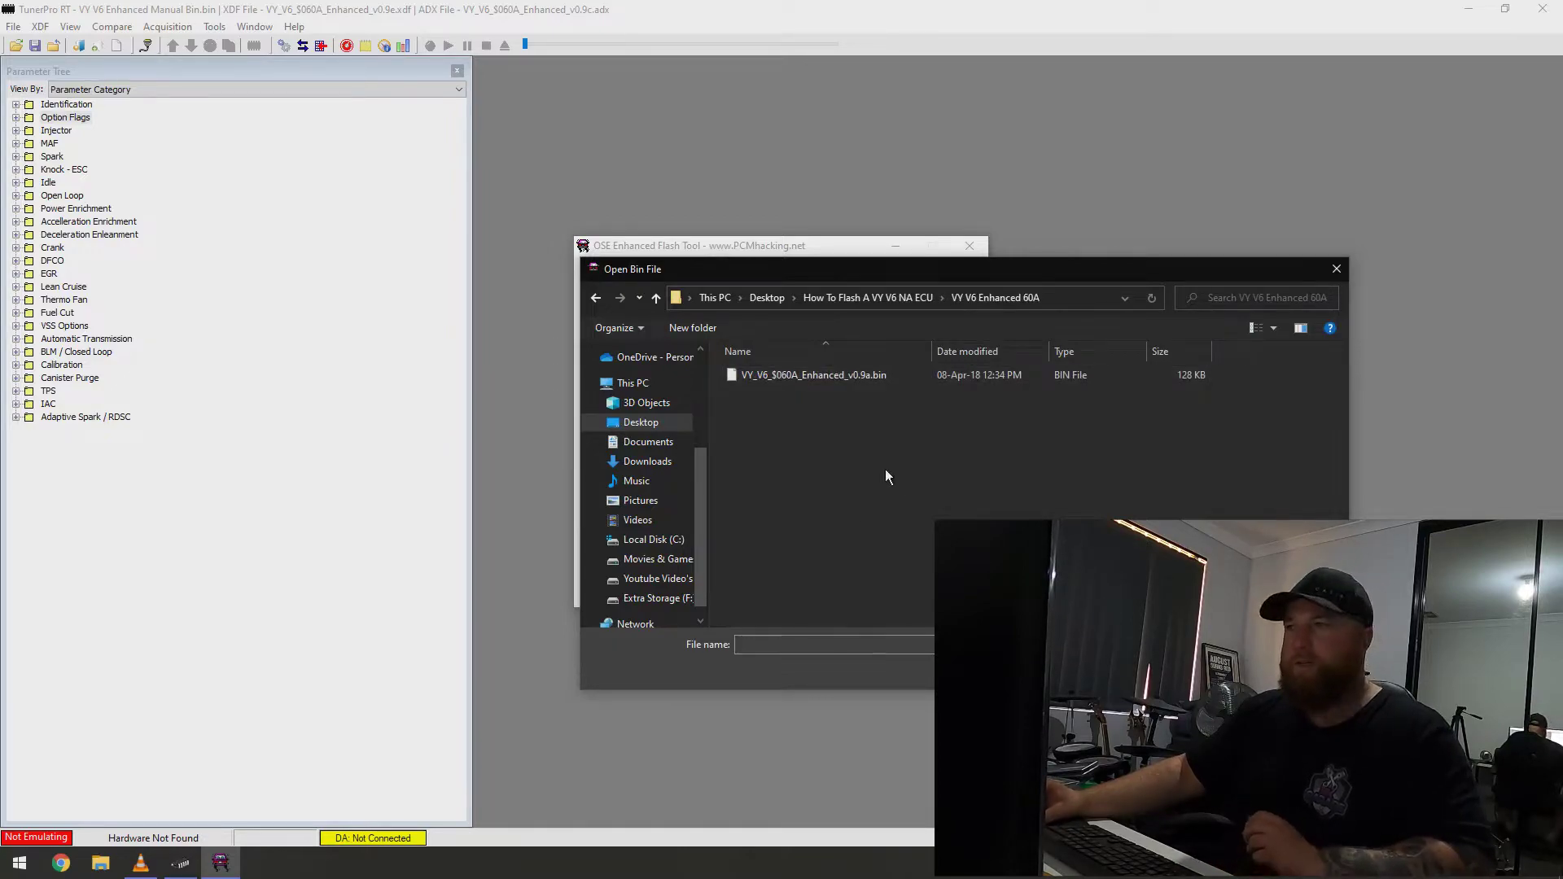
double_click(809, 379)
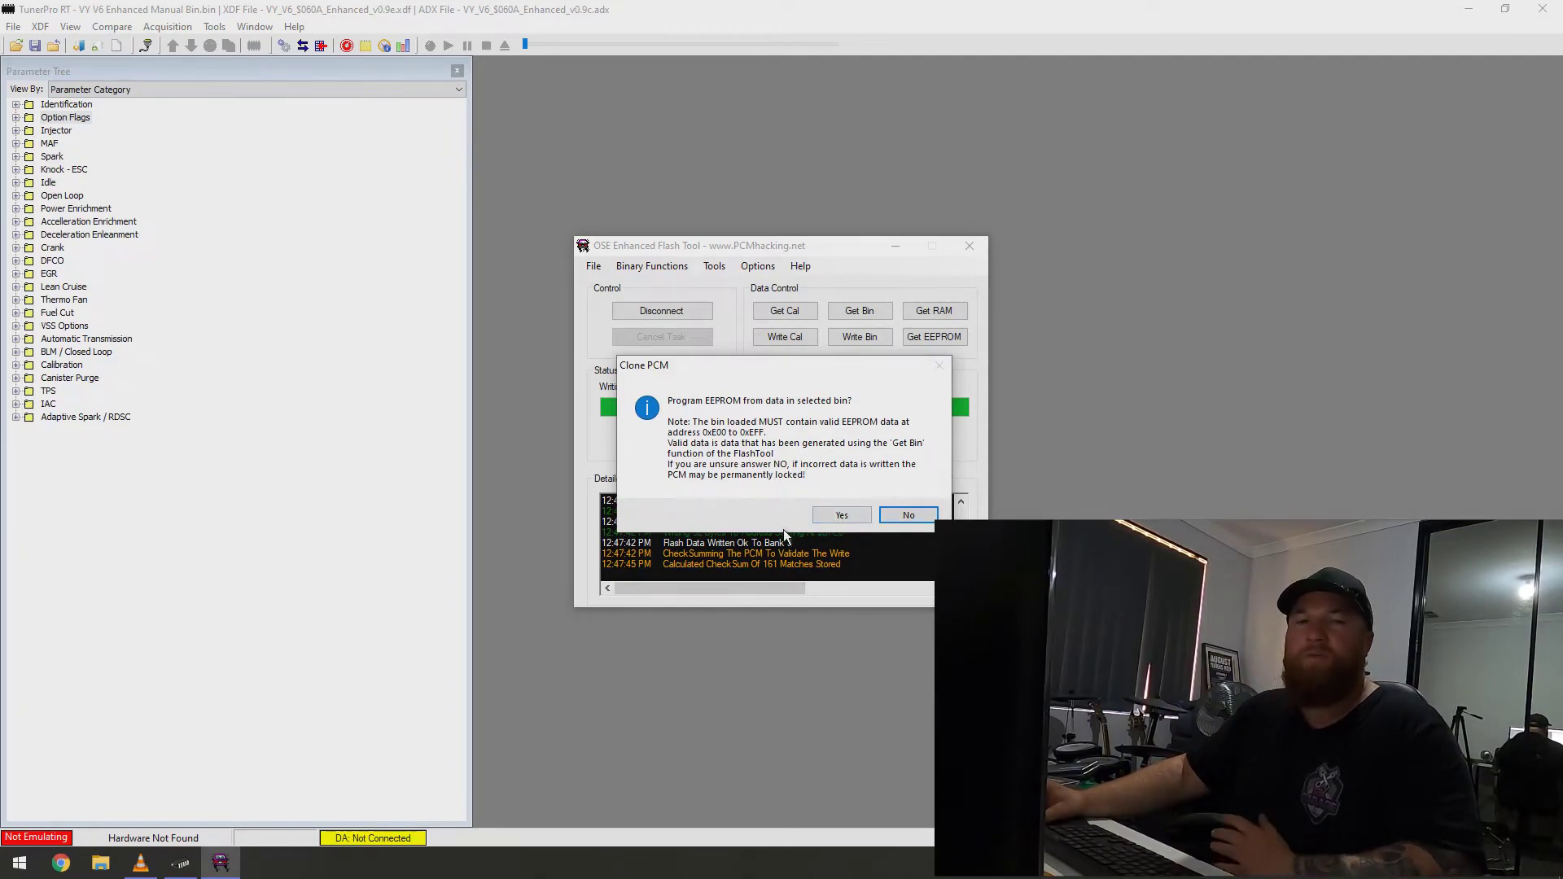
Step: Approve programming the EEPROM from the bin and acknowledge the Binary Write Success message
left_click(851, 515)
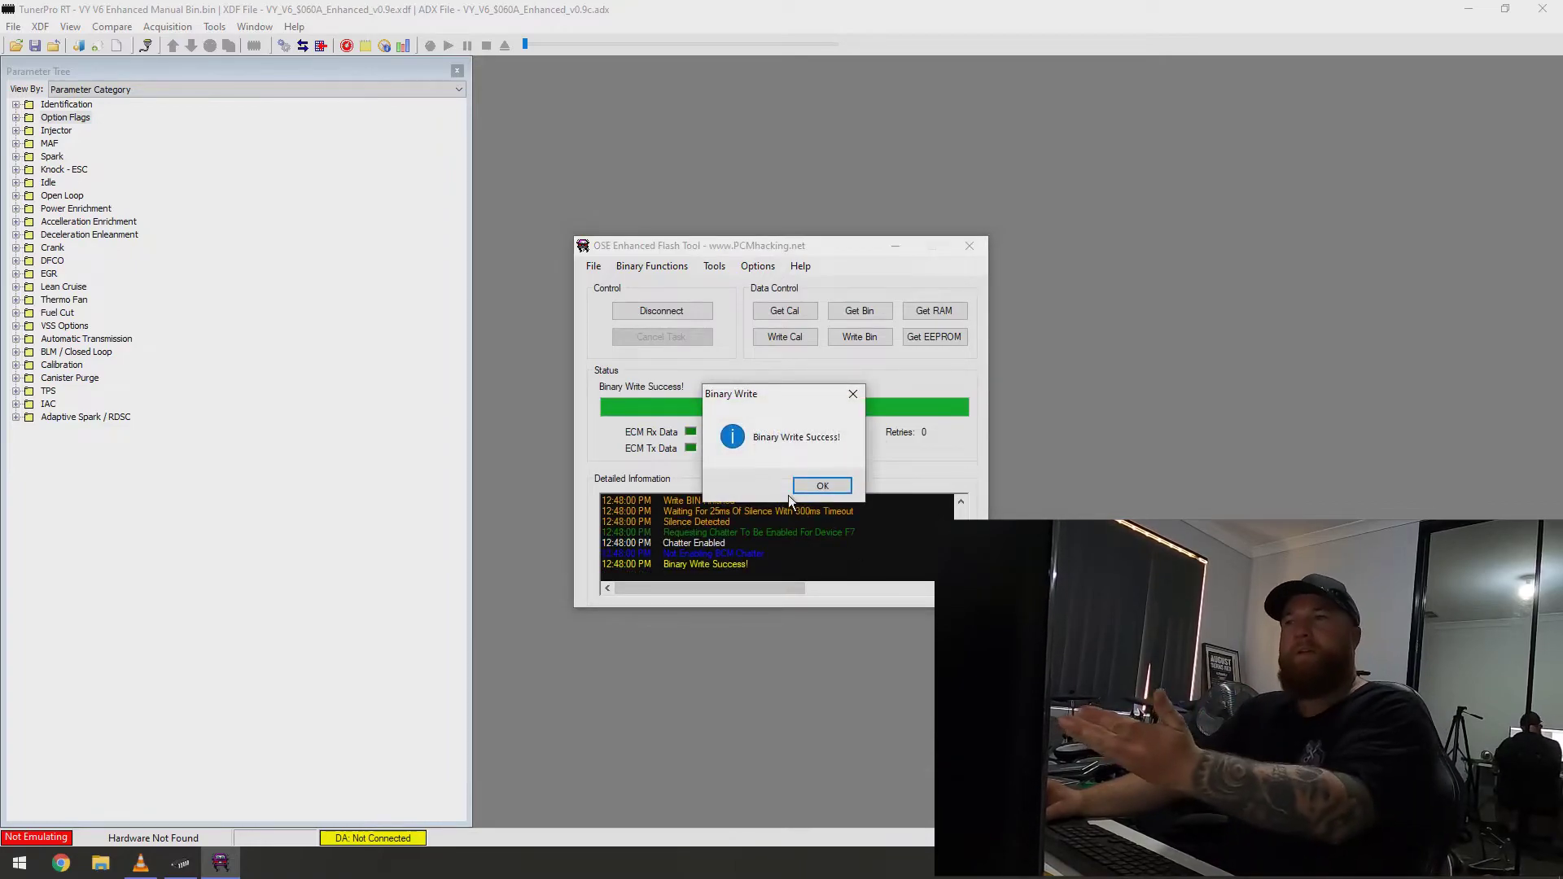
left_click(822, 486)
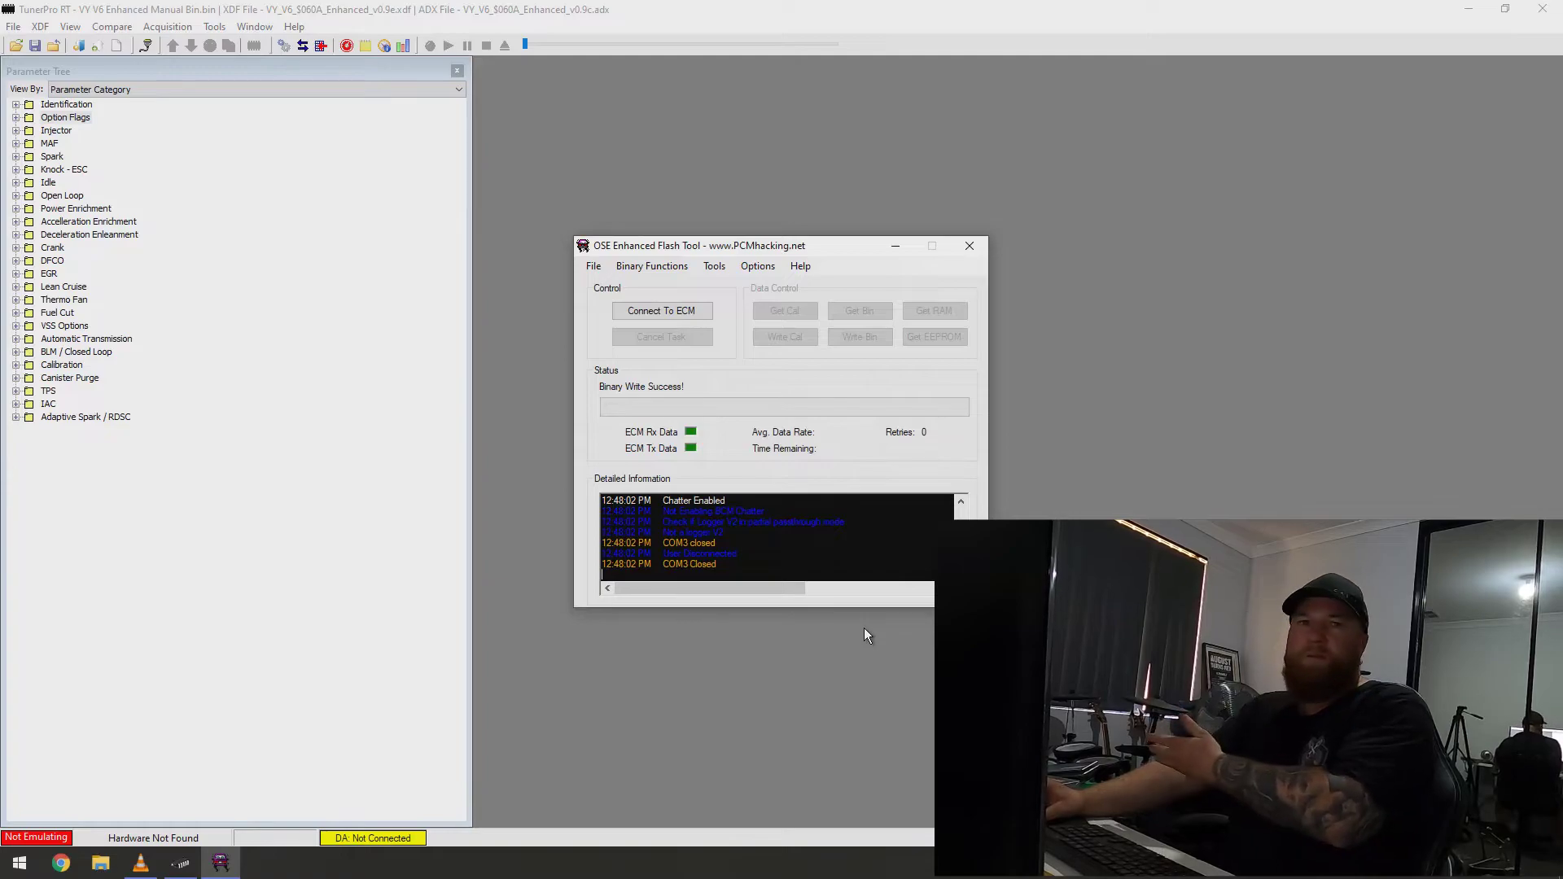
Step: Reconnect to the ECM until the VY flash PCM is found, then begin a calibration-only write
left_click(682, 317)
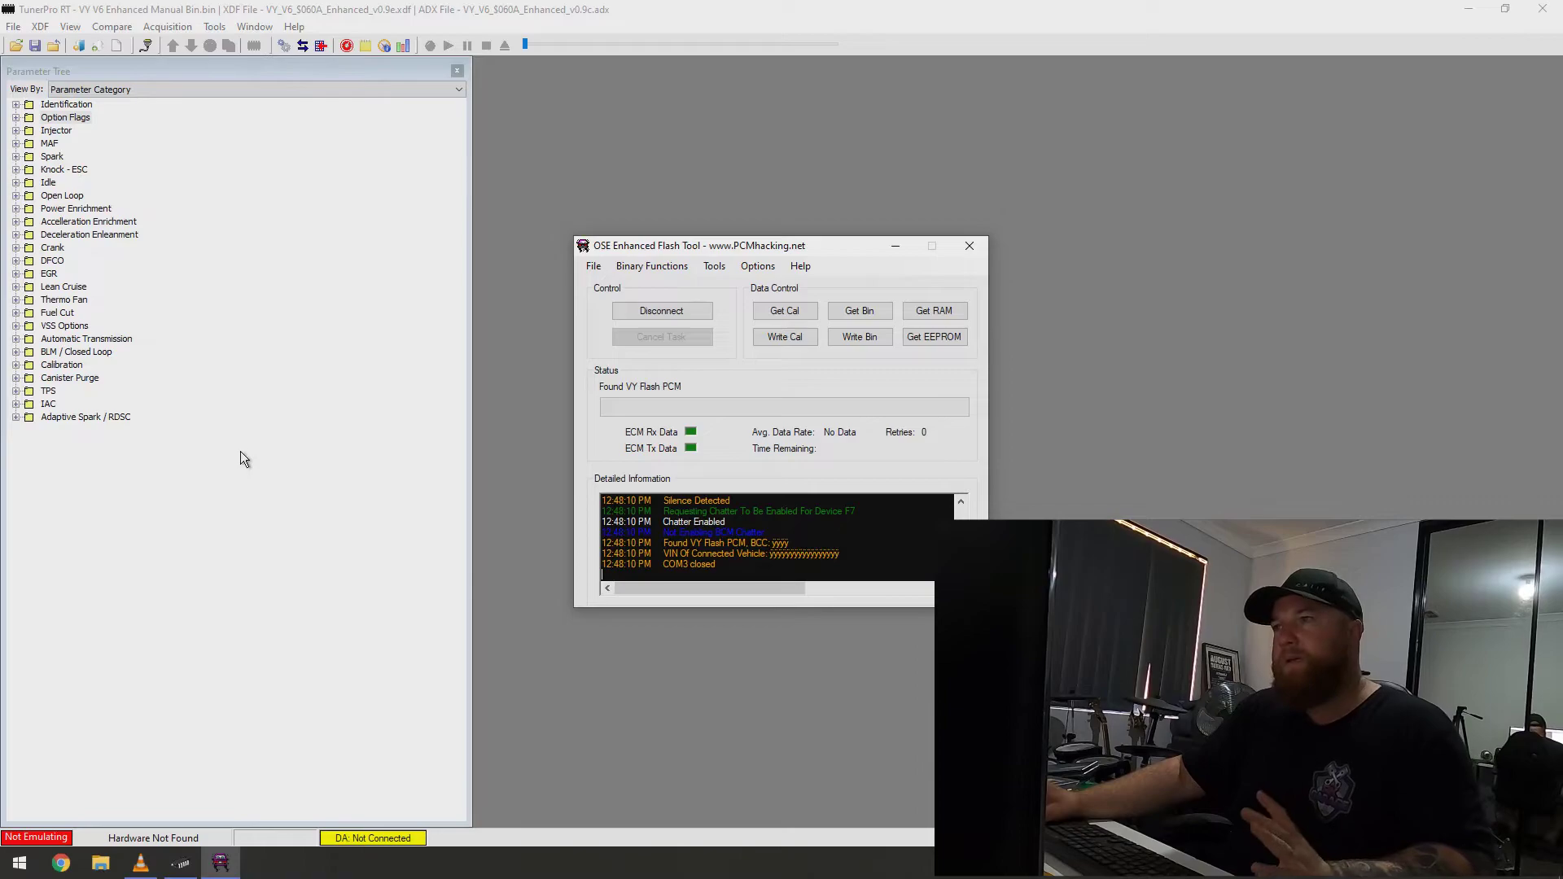
left_click(783, 340)
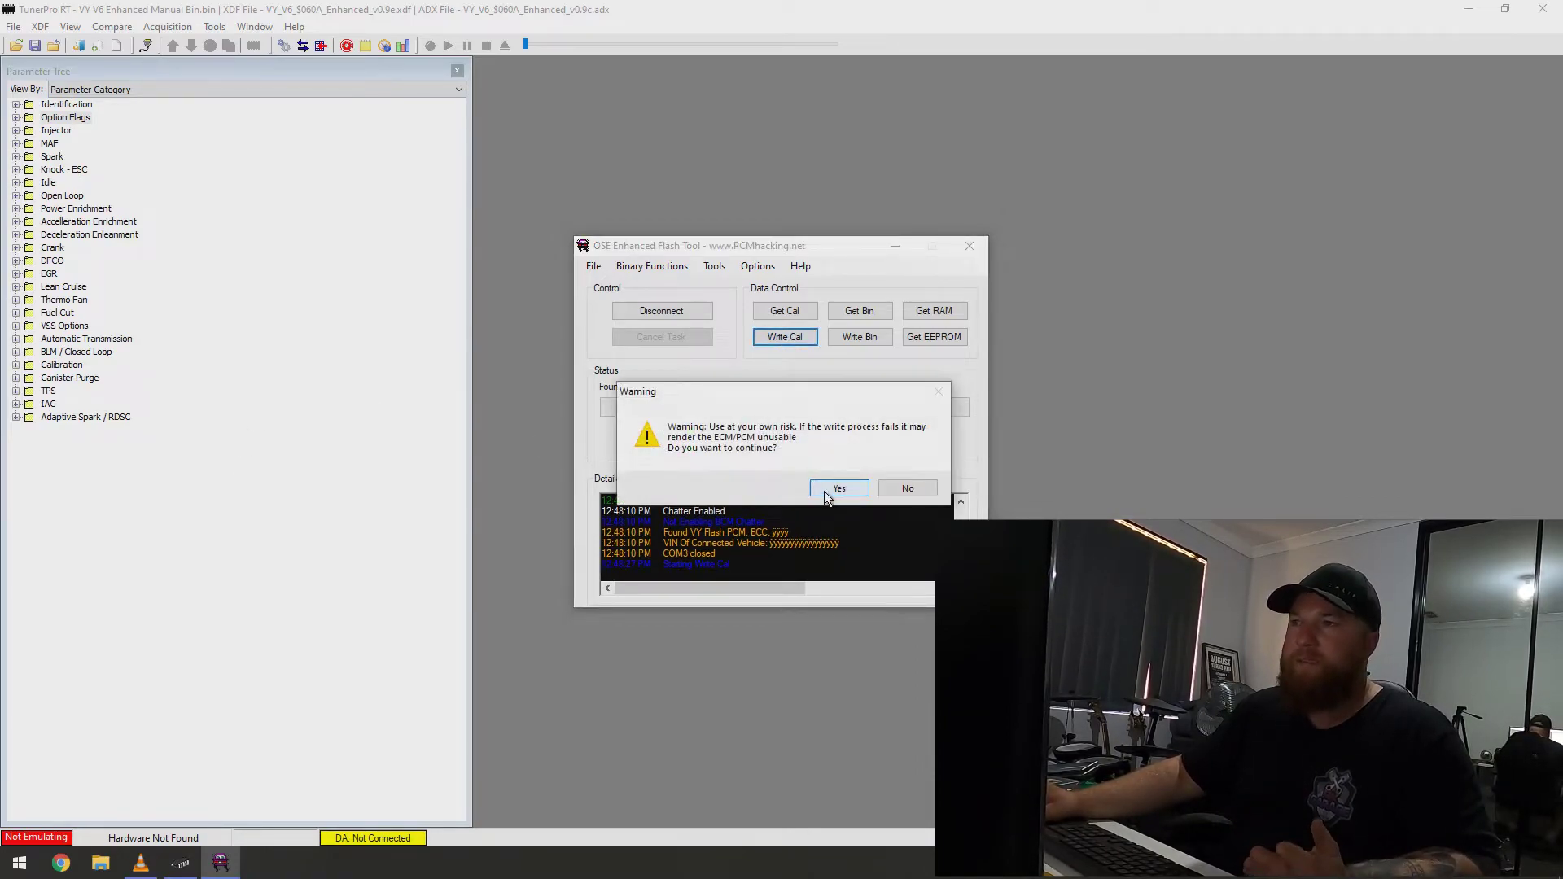
Step: Write the calibration from VY V6 Enhanced Manual Bin.bin to the ECM, acknowledging success with checksum 1682
left_click(827, 494)
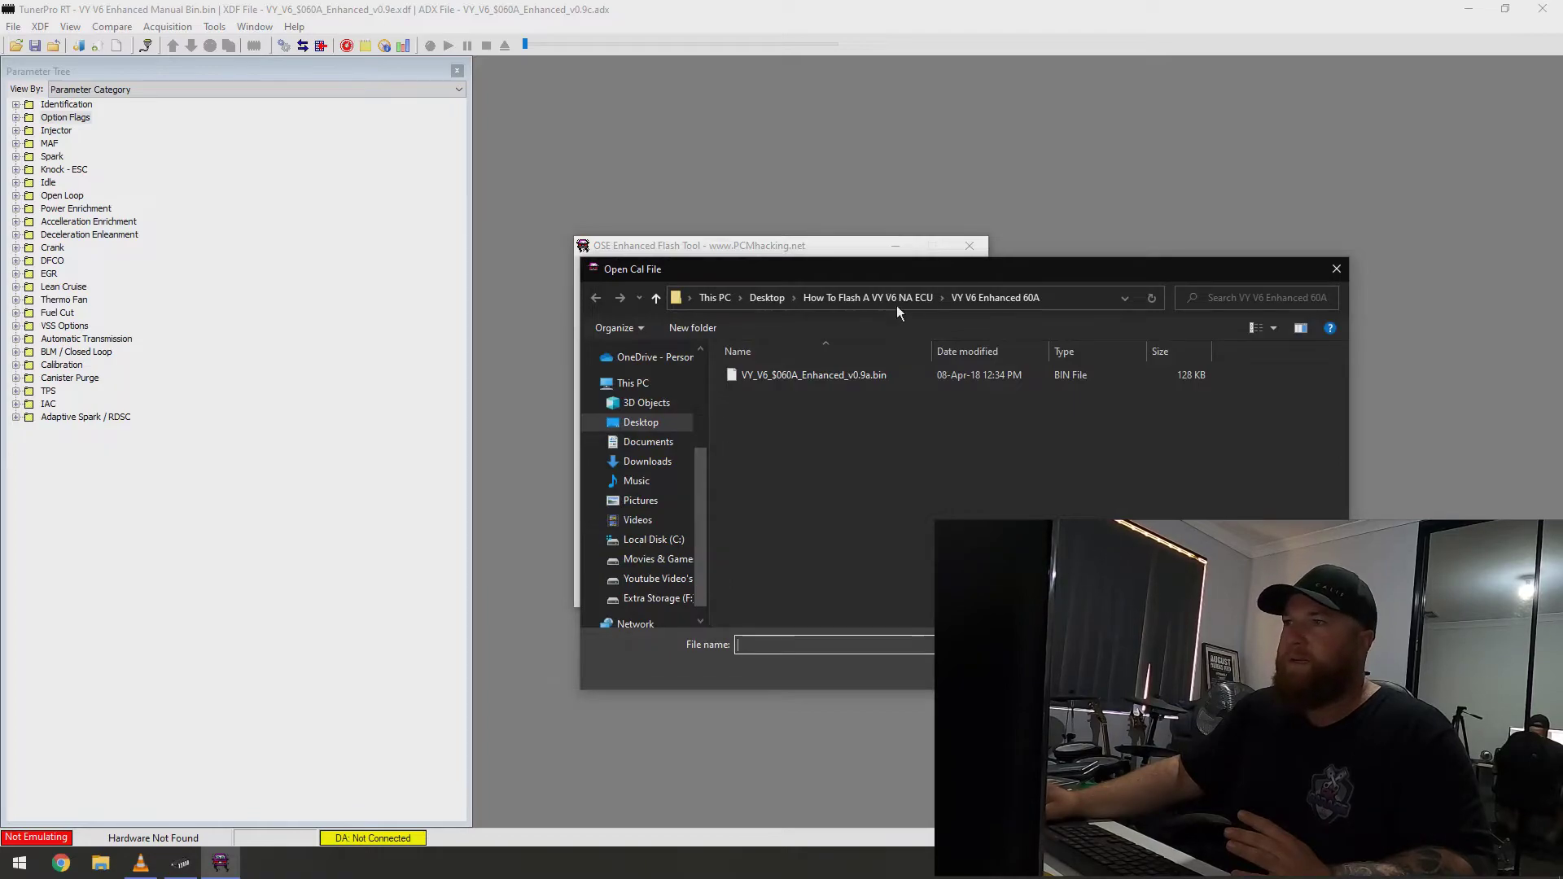
left_click(864, 299)
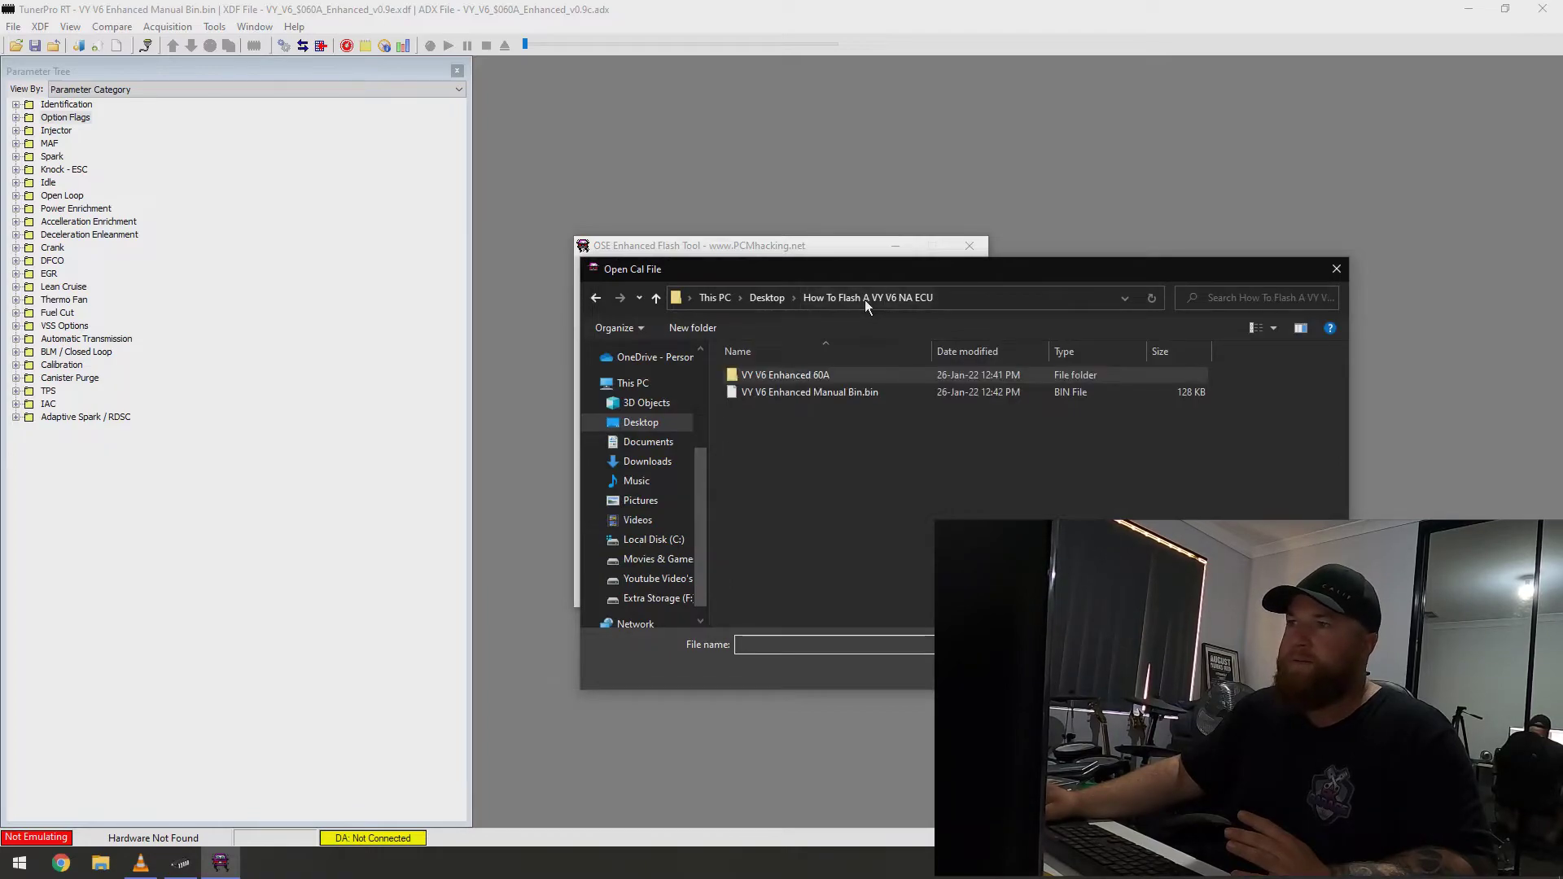
left_click(811, 393)
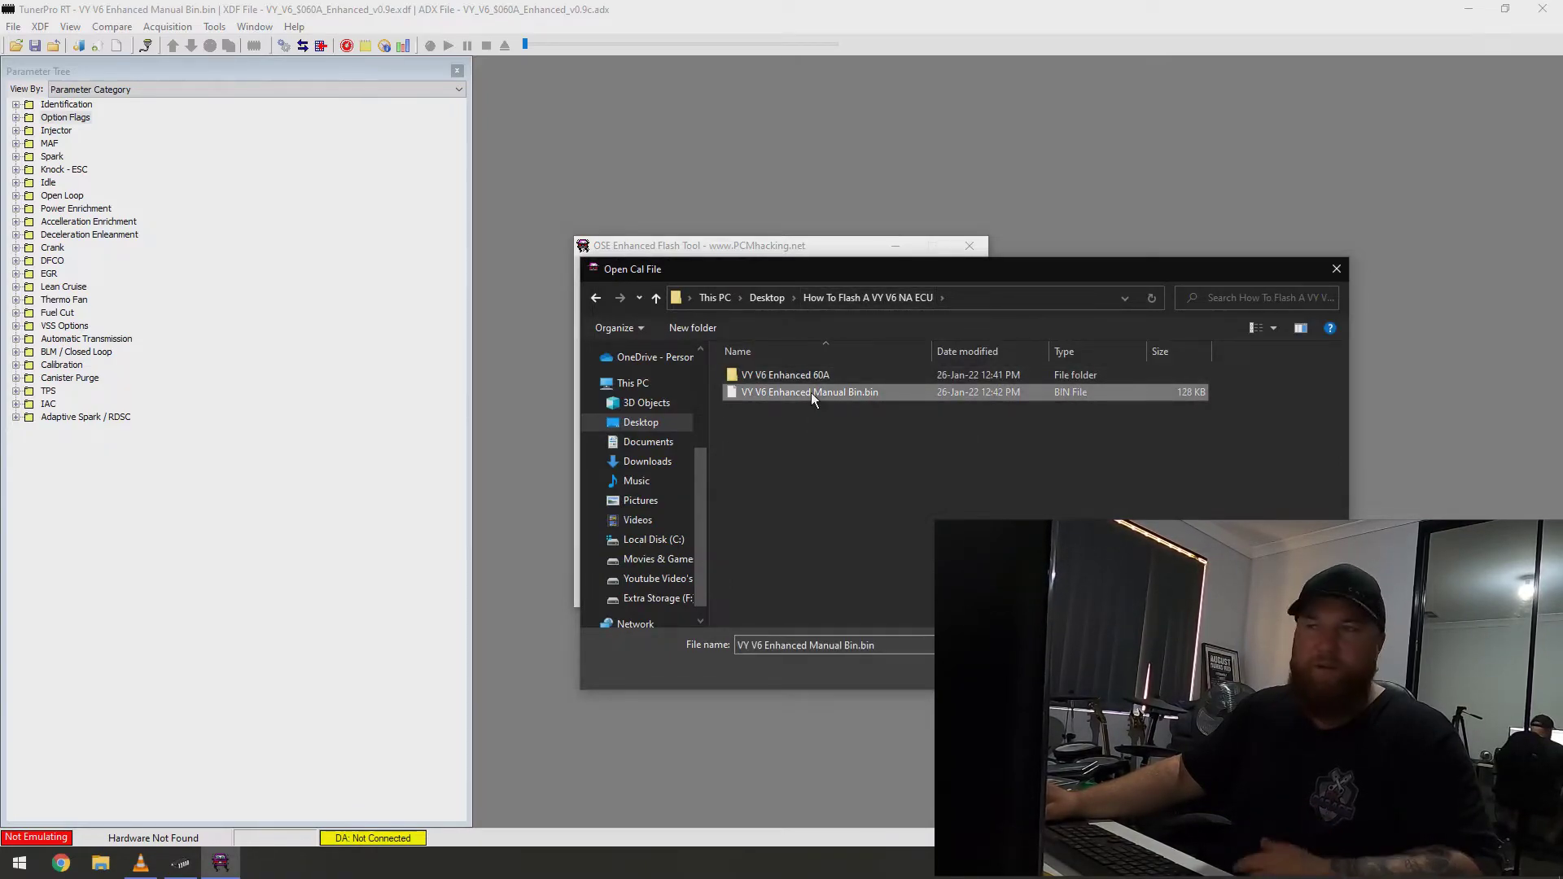
double_click(811, 392)
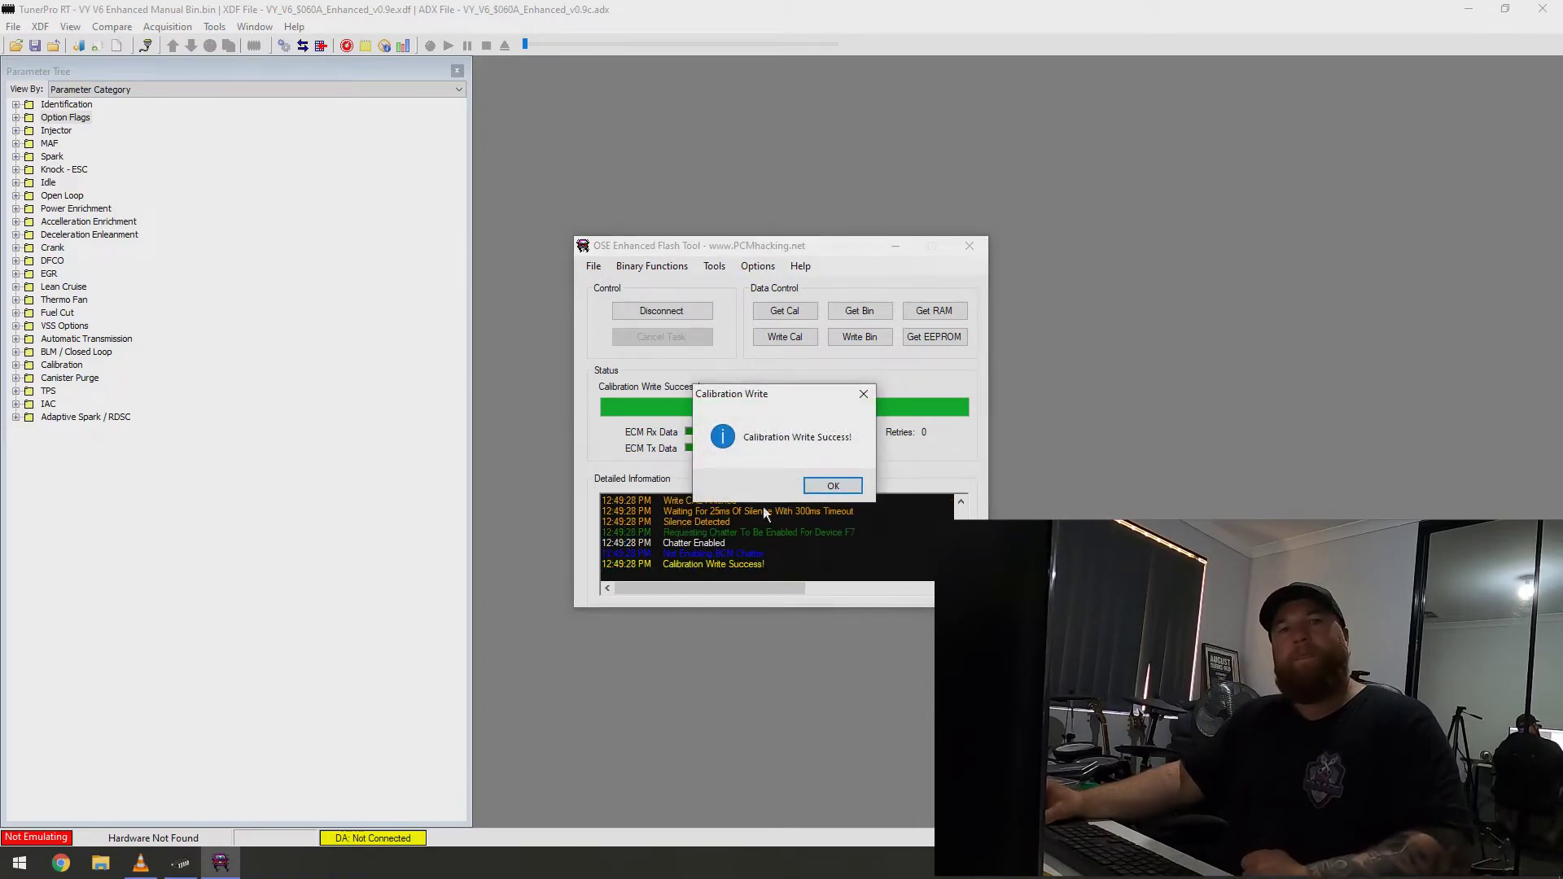
left_click(833, 486)
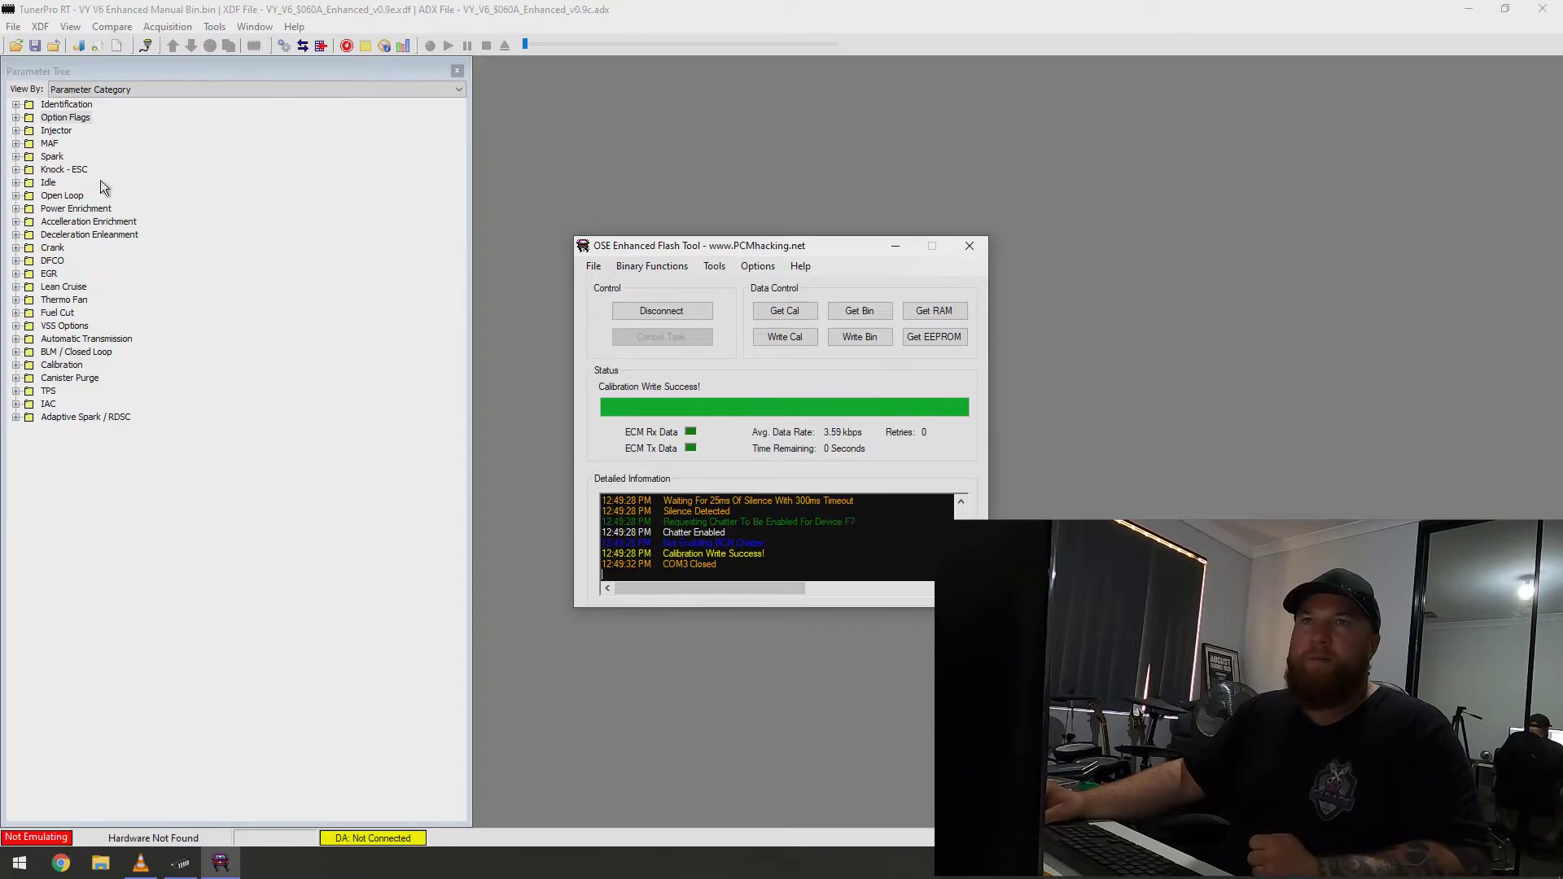
Step: Set the Thermo Fan low cooling fan enable temperature to 80 °C
left_click(224, 8)
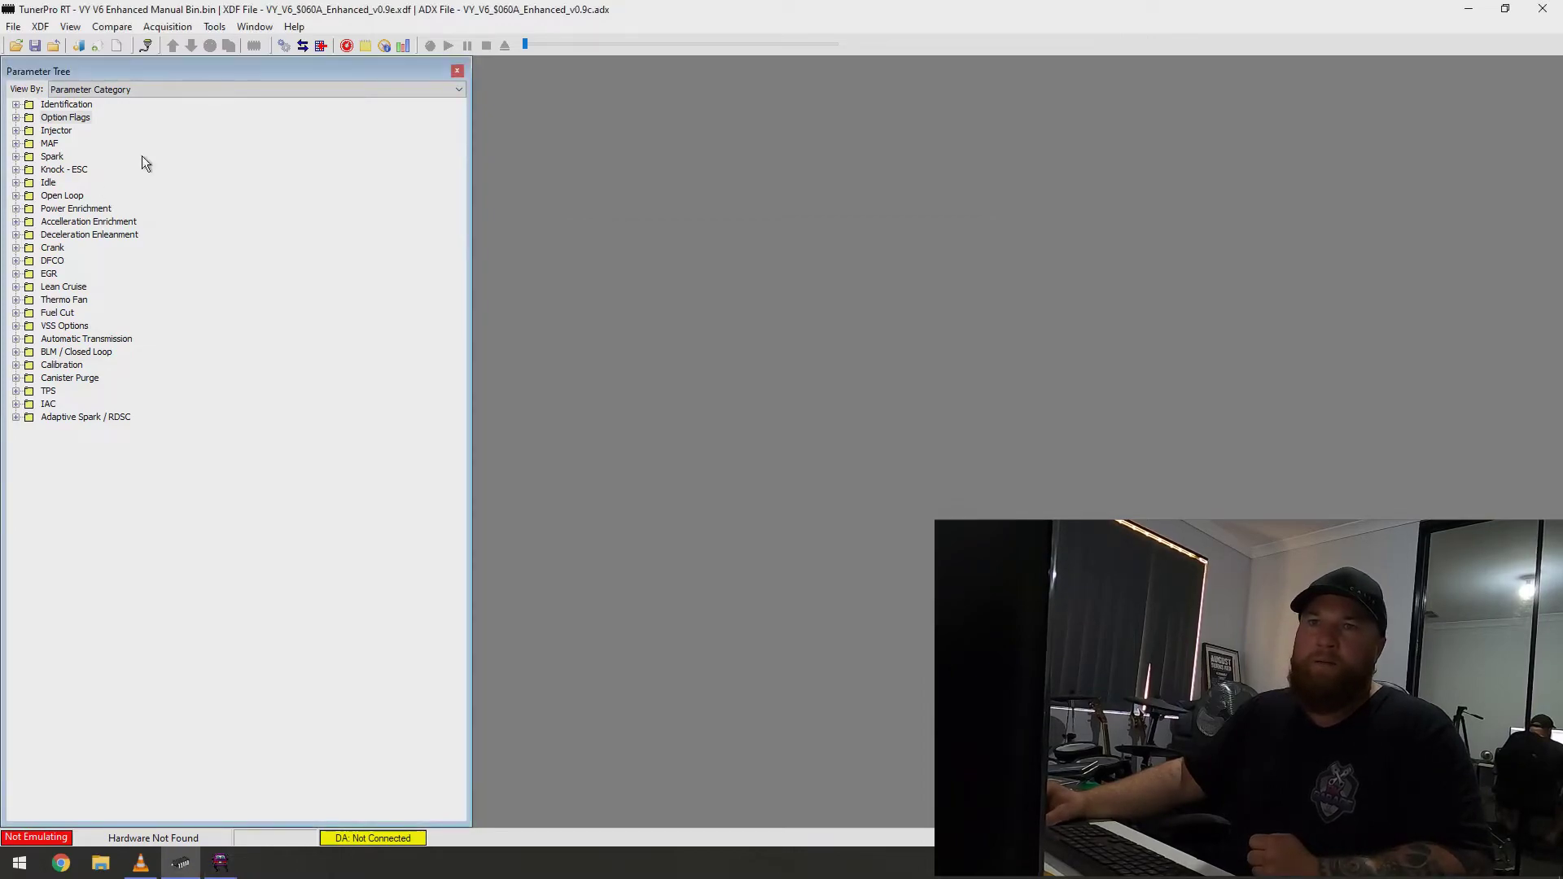
left_click(16, 299)
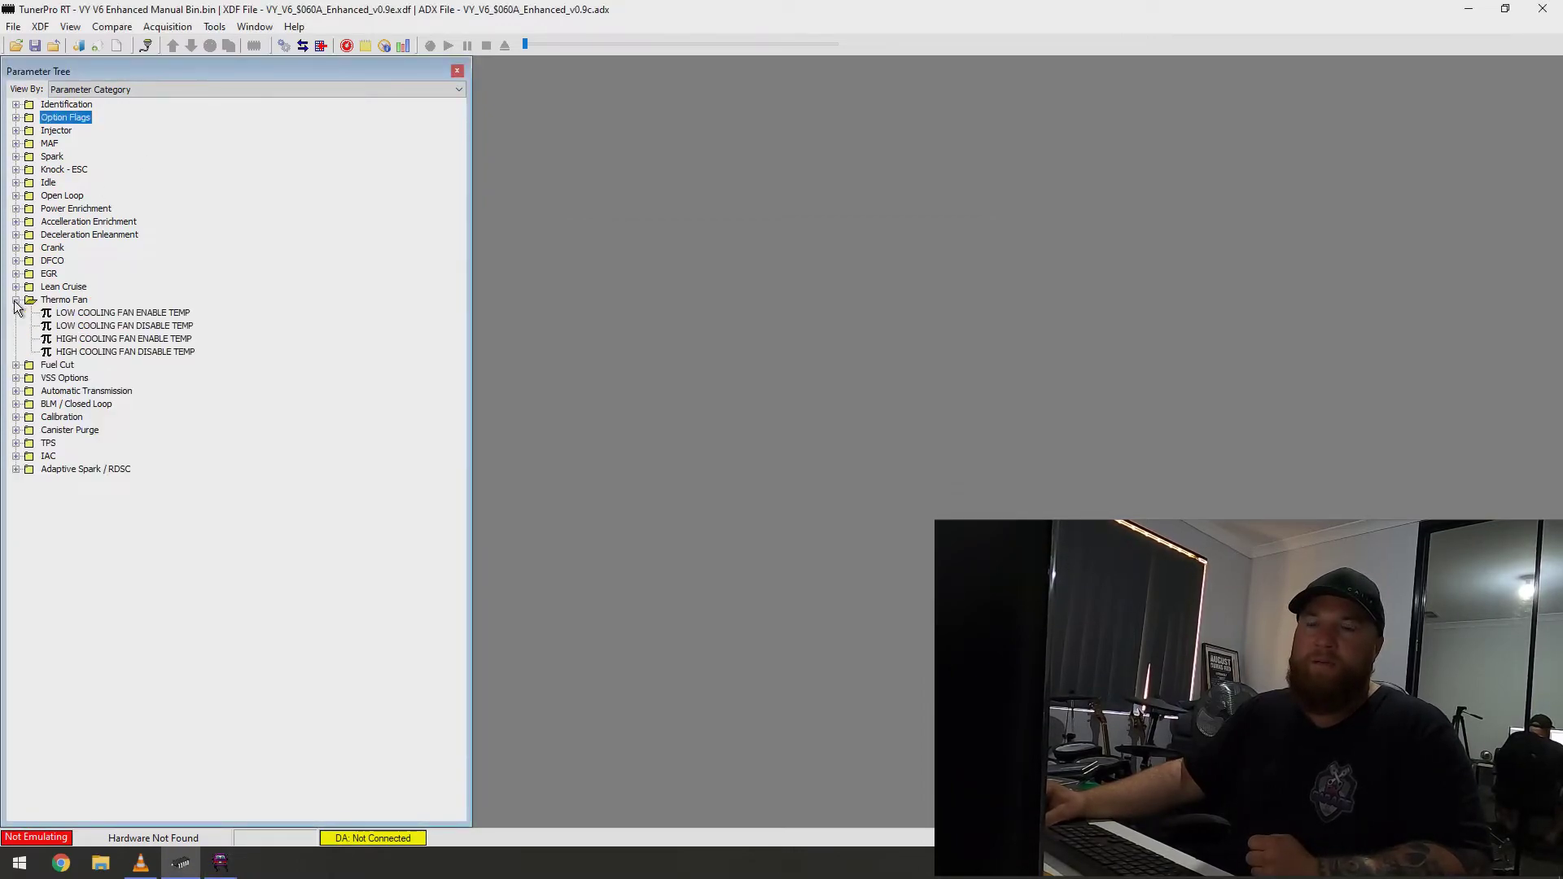
double_click(136, 314)
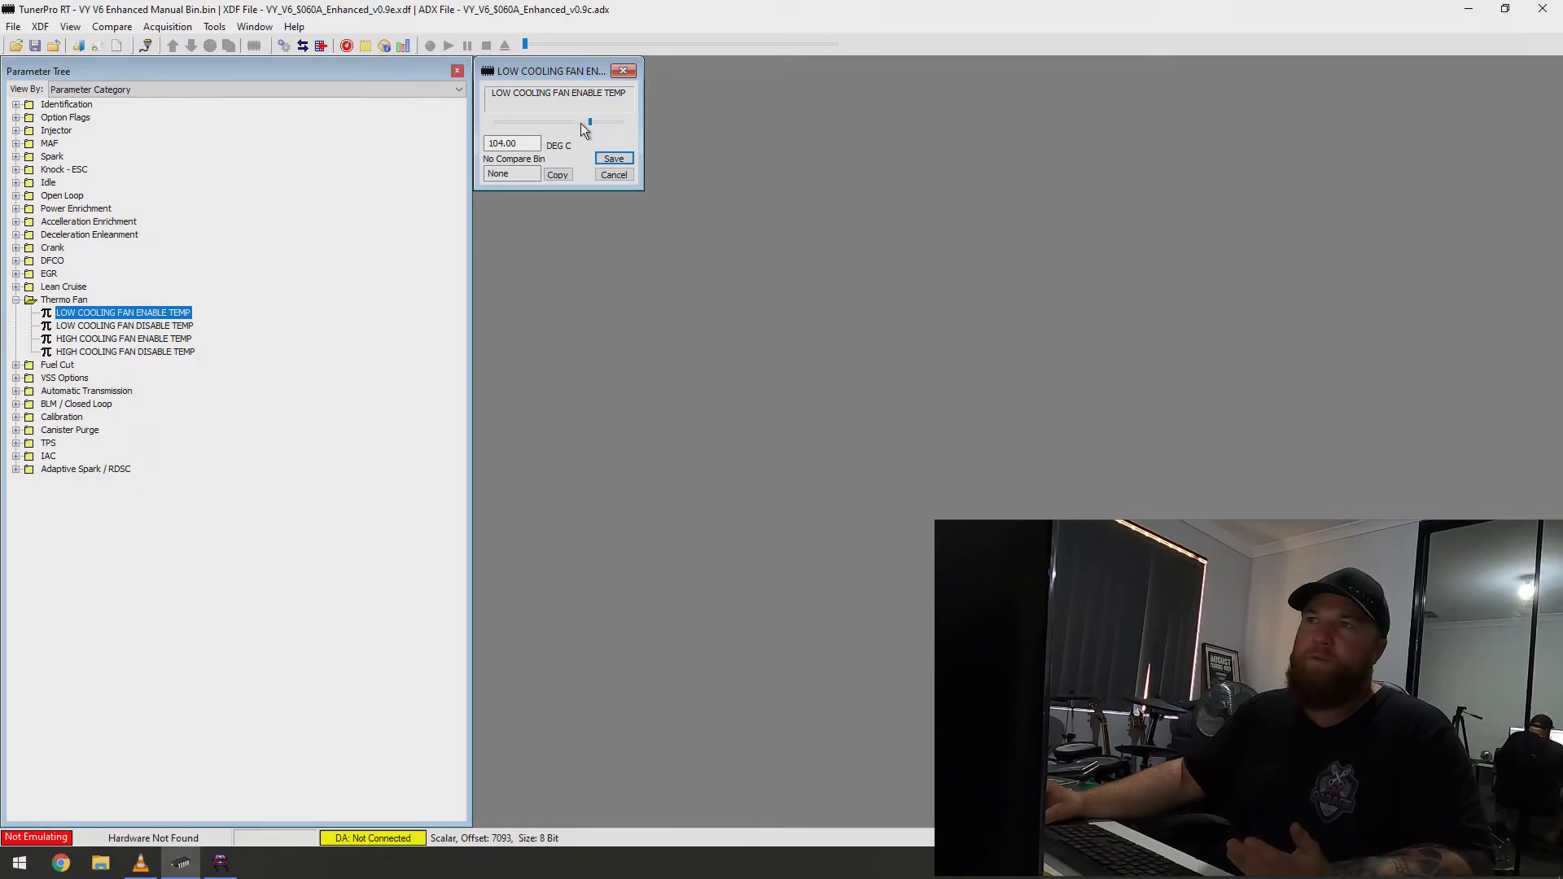
left_click_drag(582, 123, 576, 128)
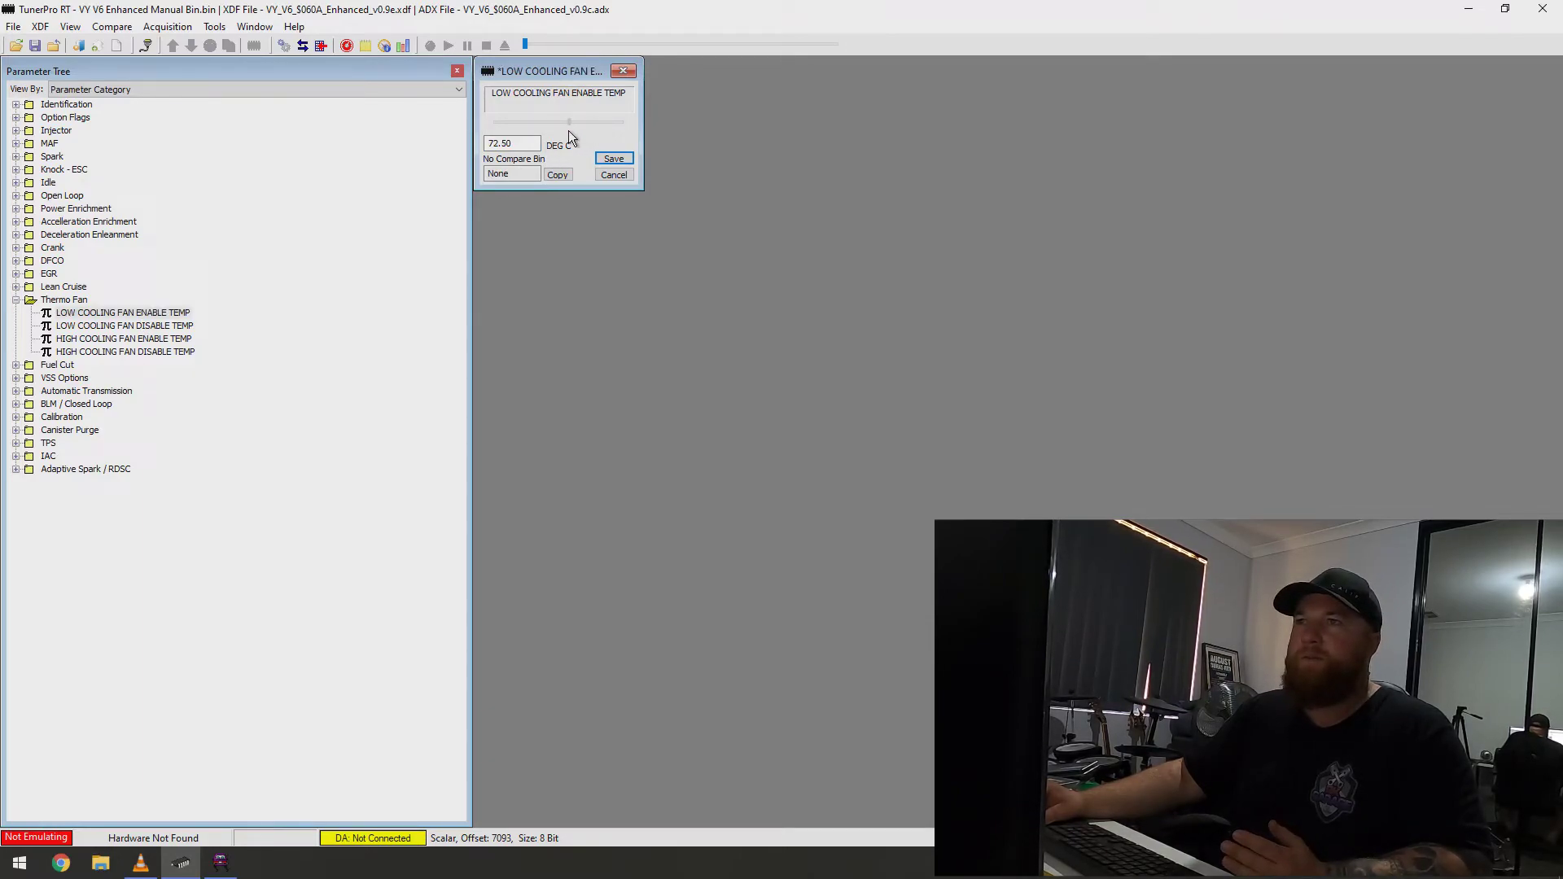
left_click_drag(534, 149, 460, 147)
type("80")
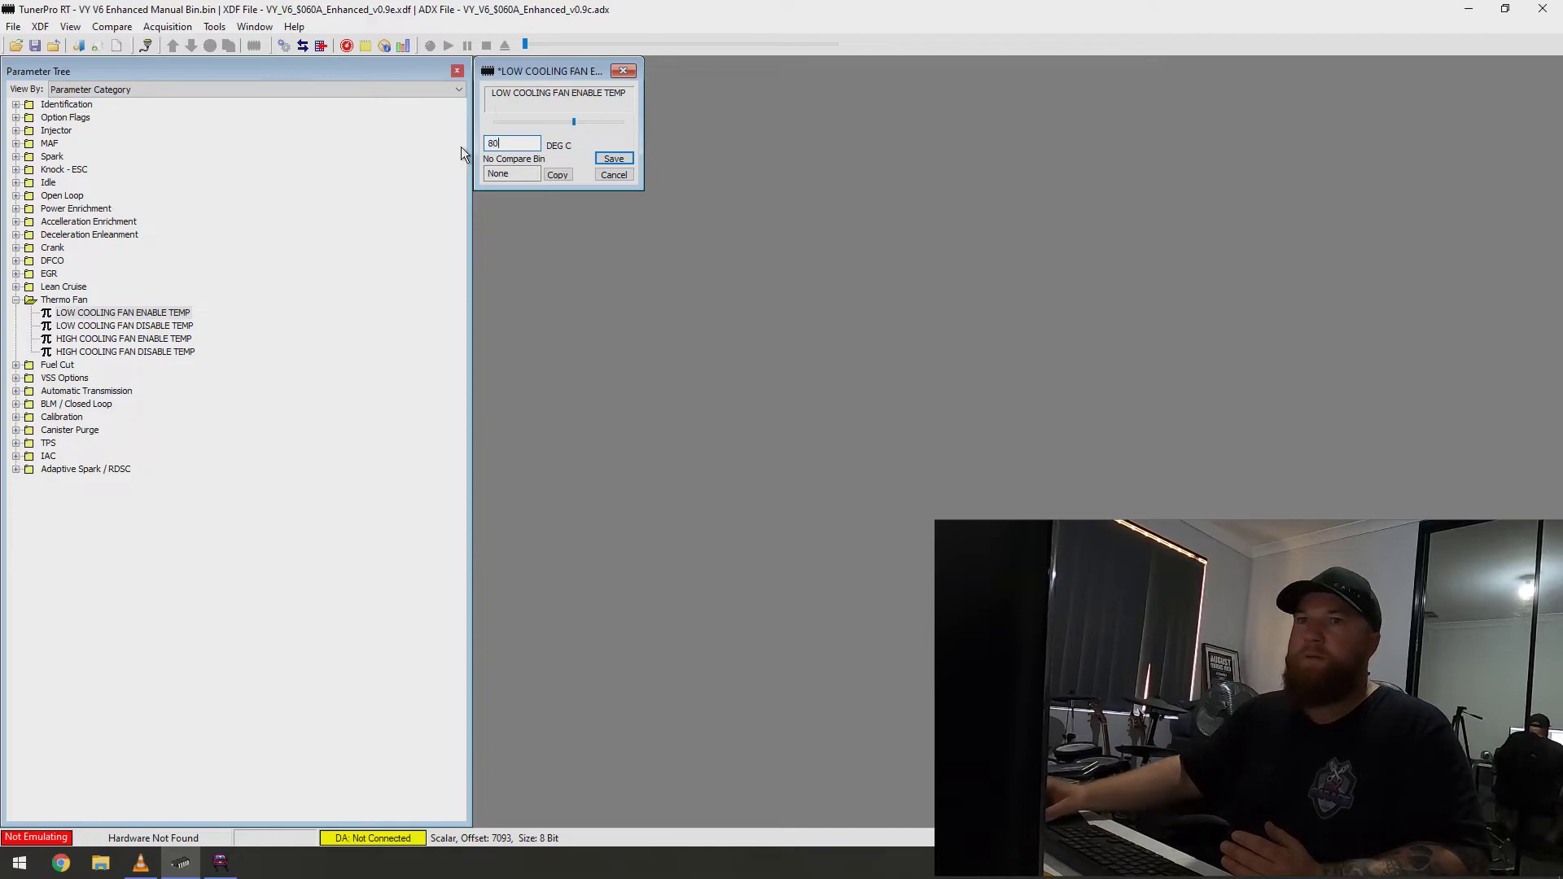
key("Return")
Step: Set the low cooling fan disable temperature to 78 °C and high fan enable to 98 °C
double_click(120, 326)
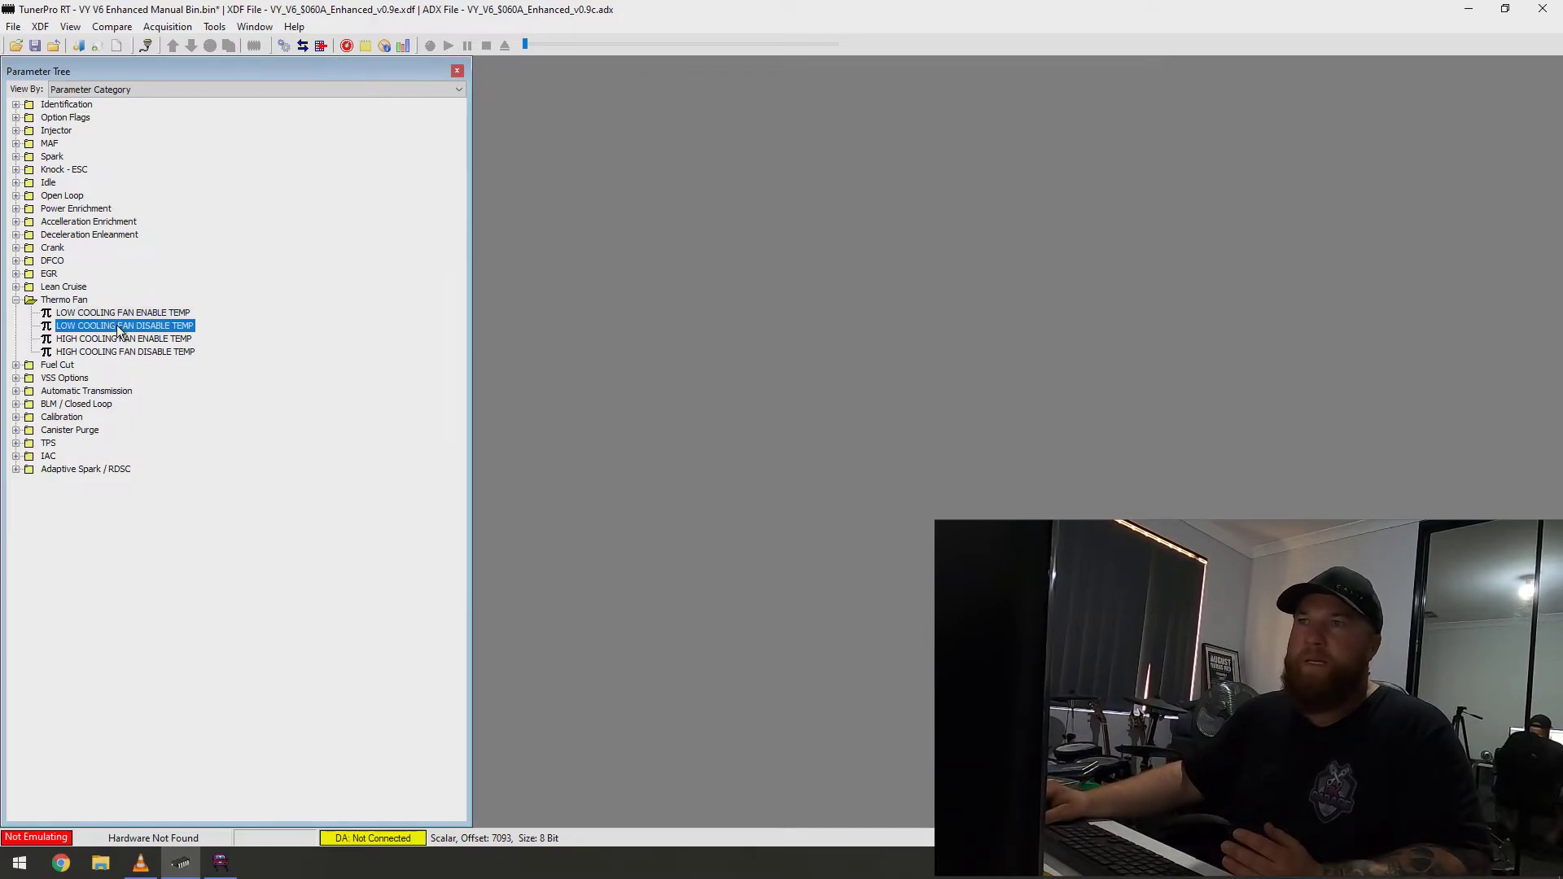
left_click_drag(515, 147, 462, 149)
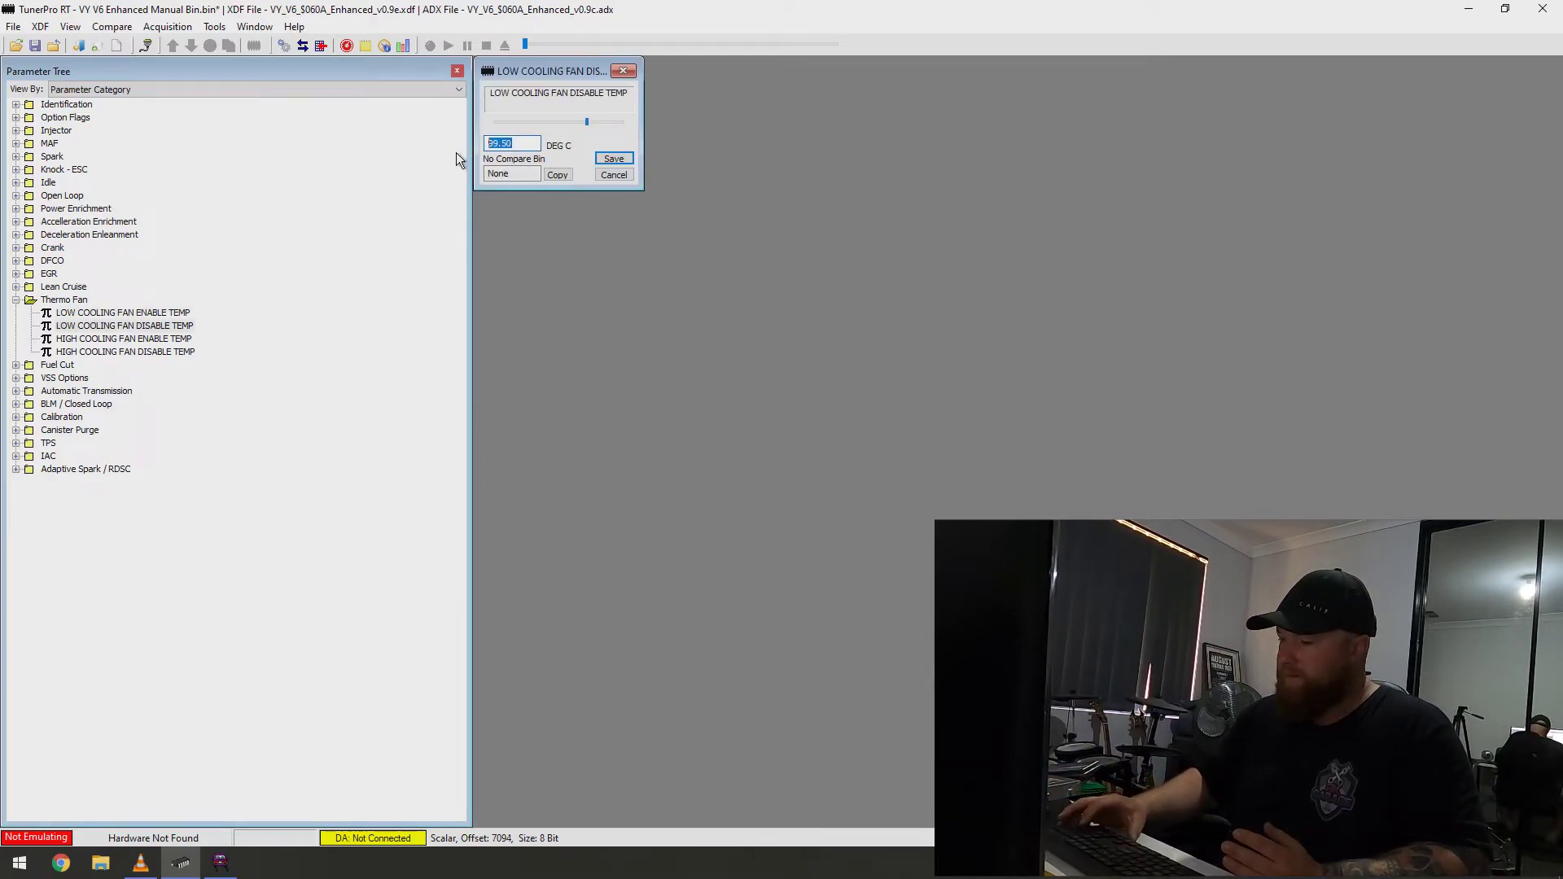
type("78")
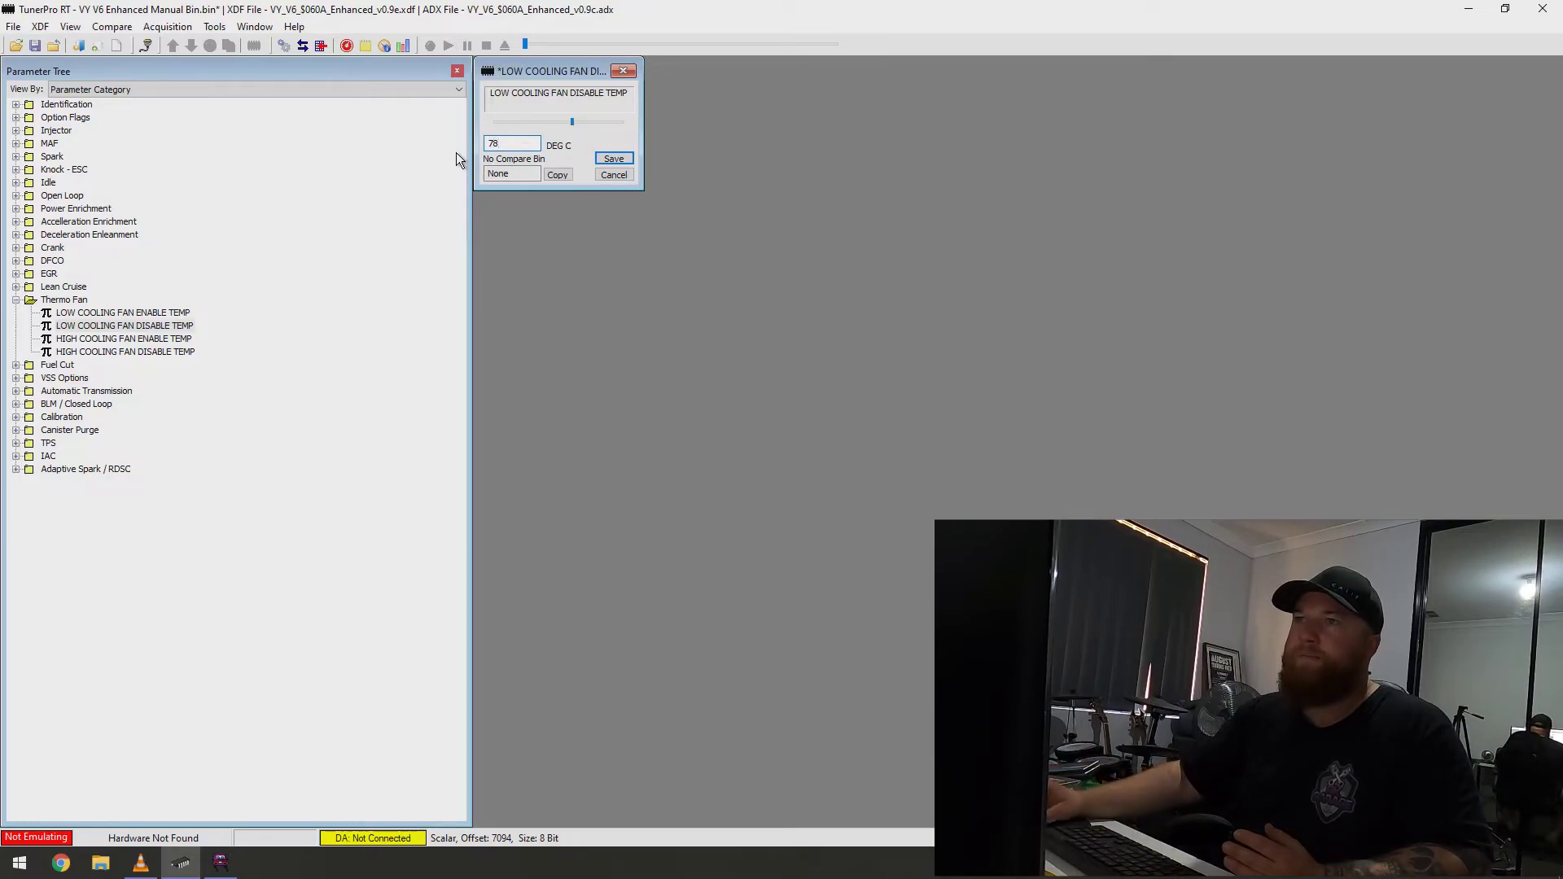
left_click(613, 158)
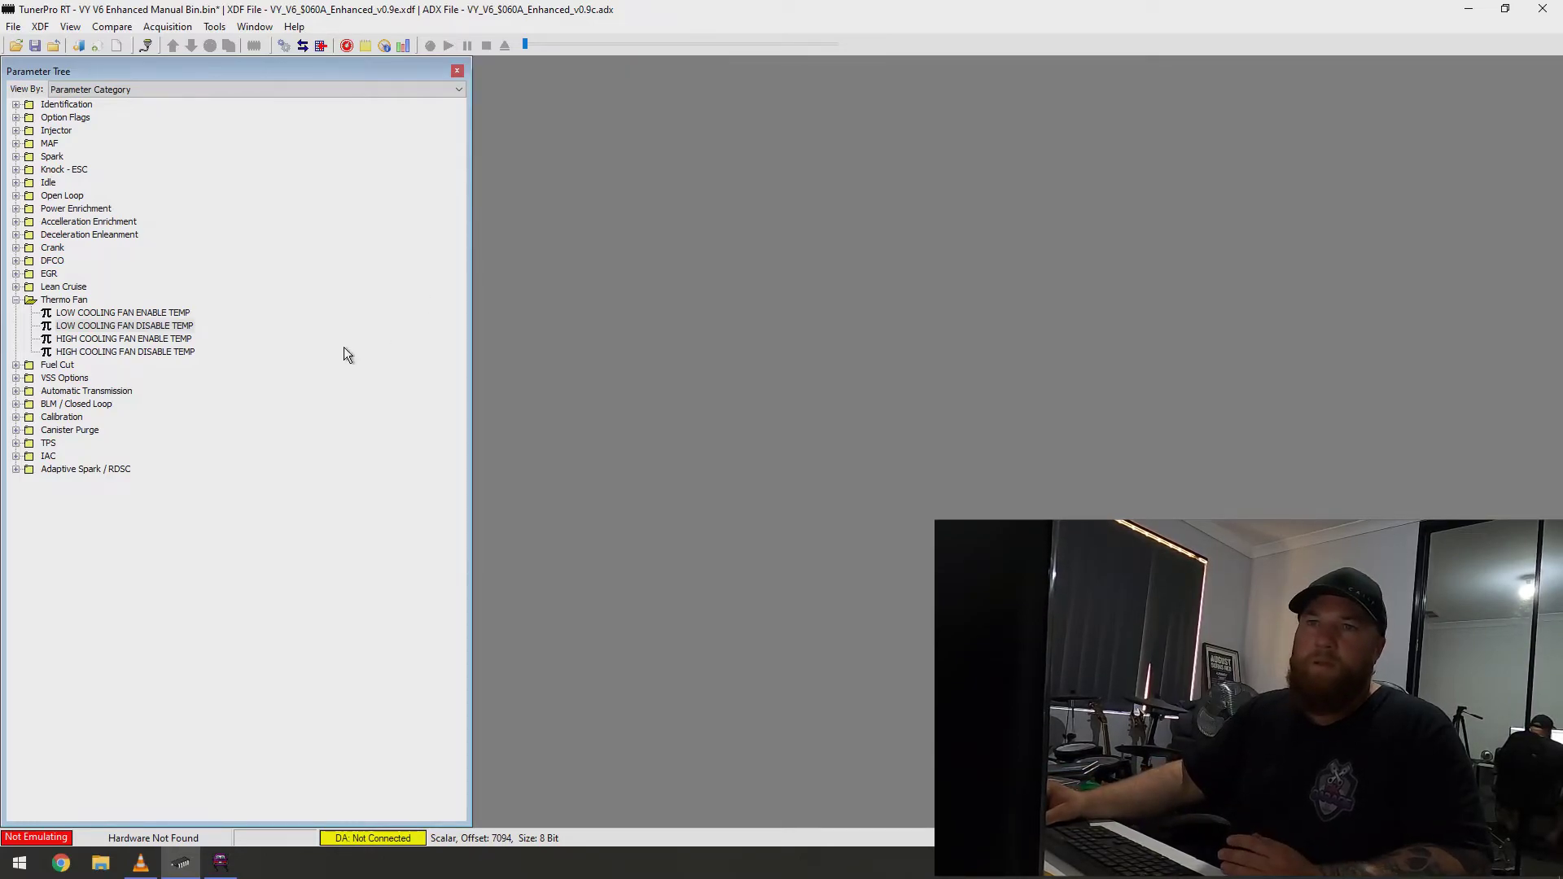
double_click(128, 341)
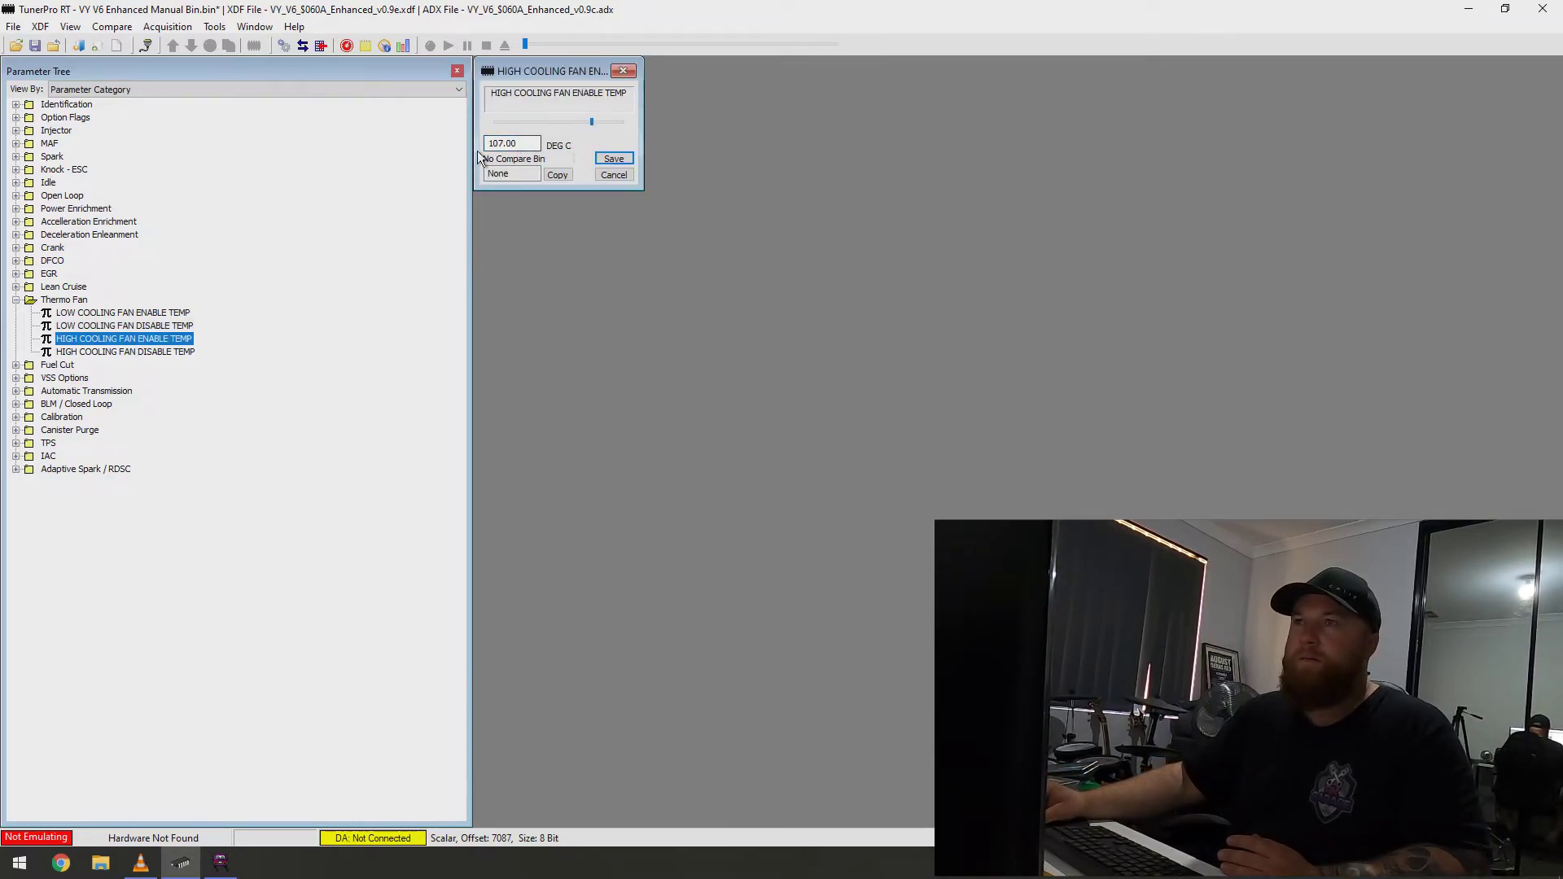
double_click(534, 146)
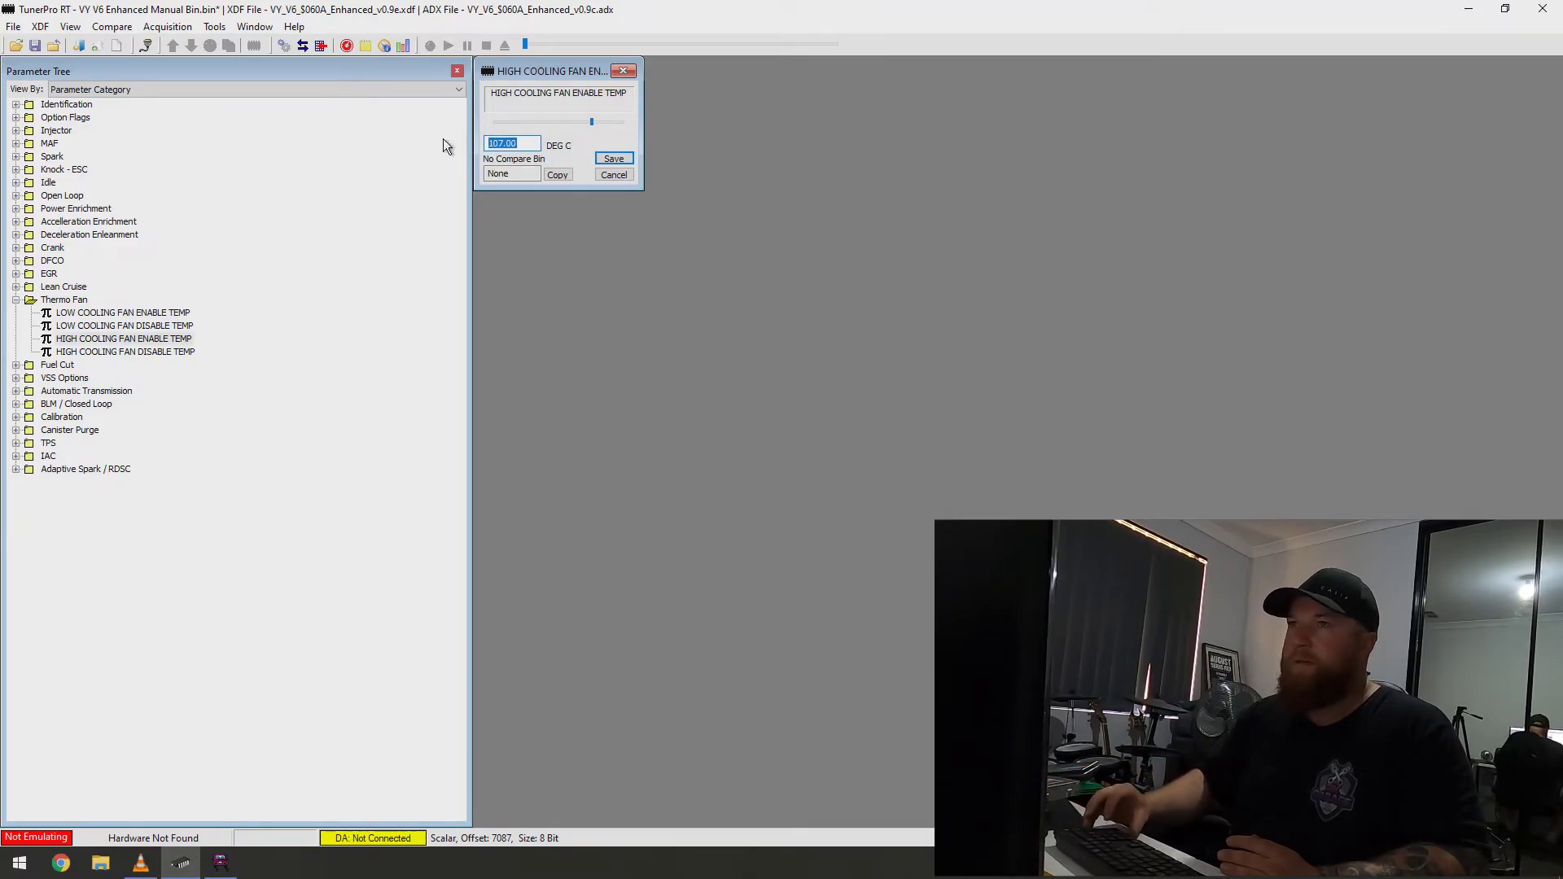
type("98")
key("Return")
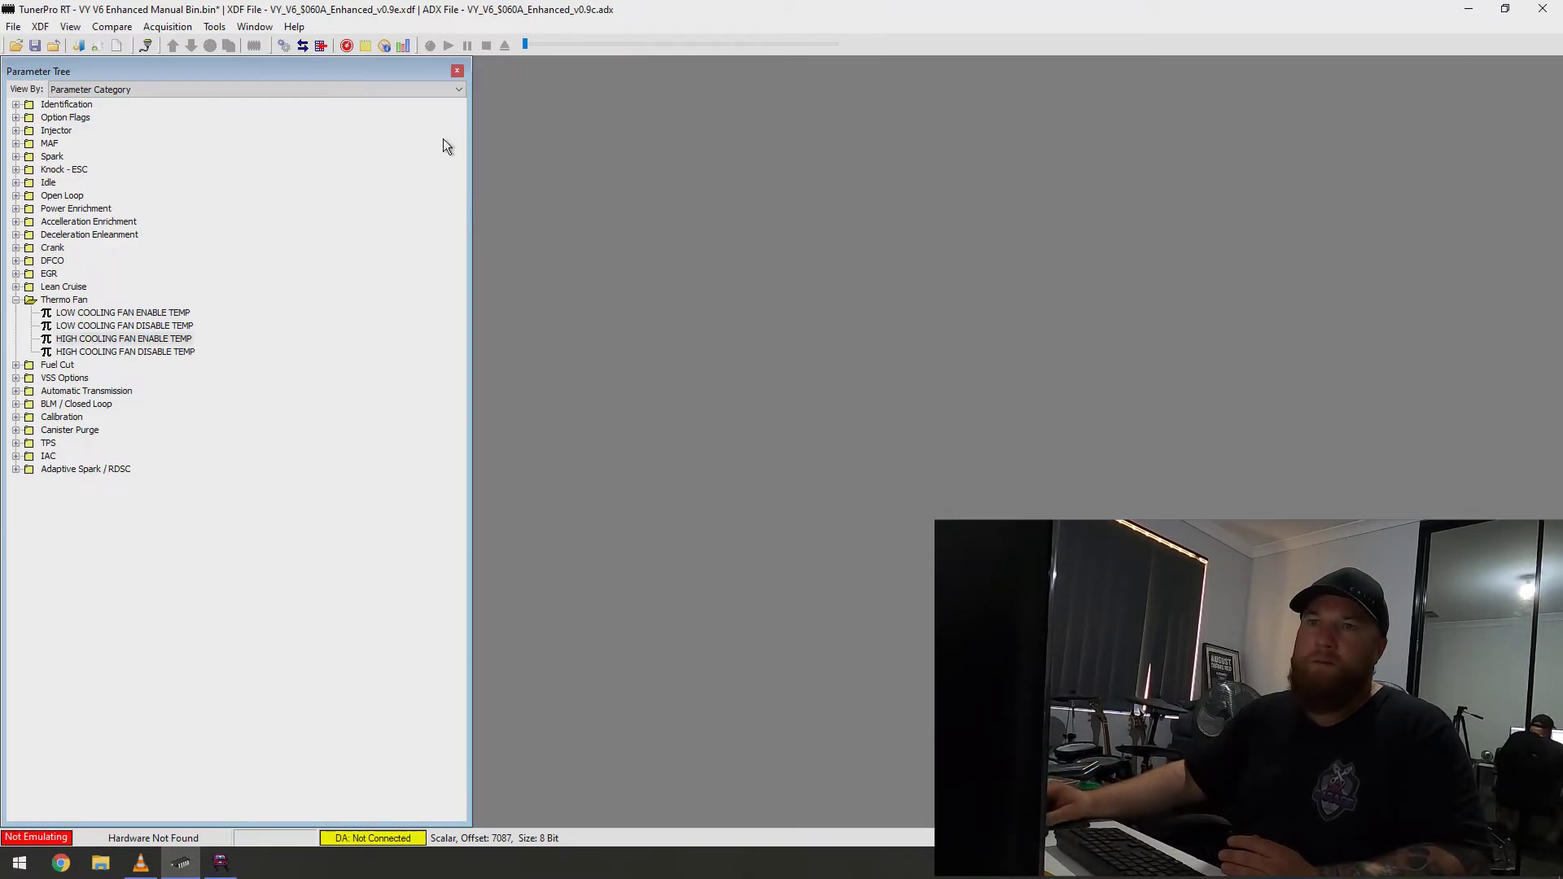
Step: Review the high cooling fan disable temperature of 103.25 without changing it, then collapse Thermo Fan
double_click(156, 352)
double_click(538, 143)
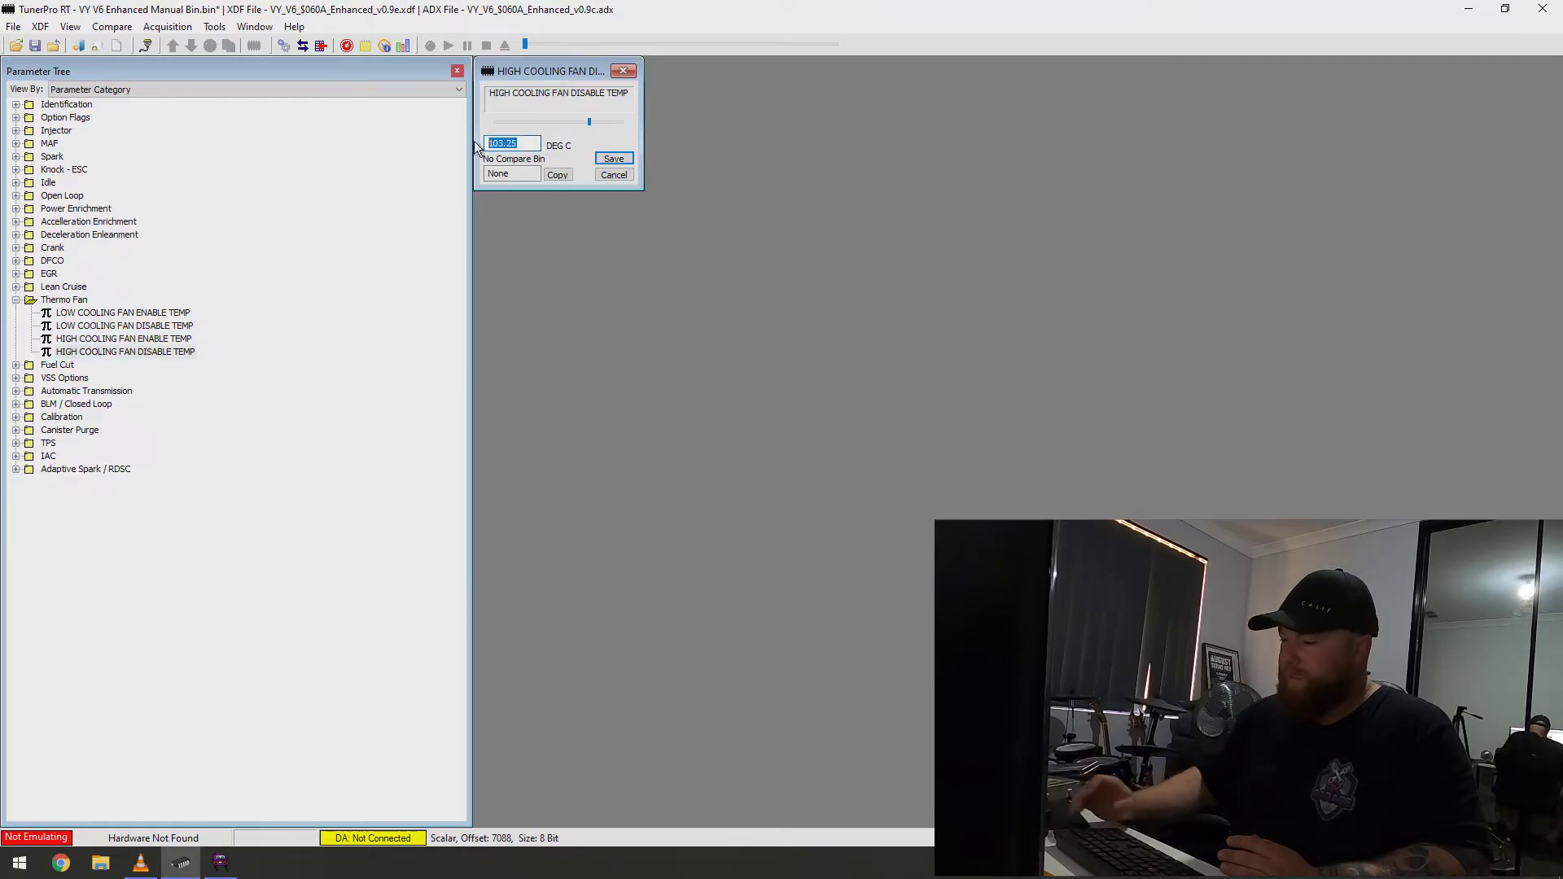
key("Return")
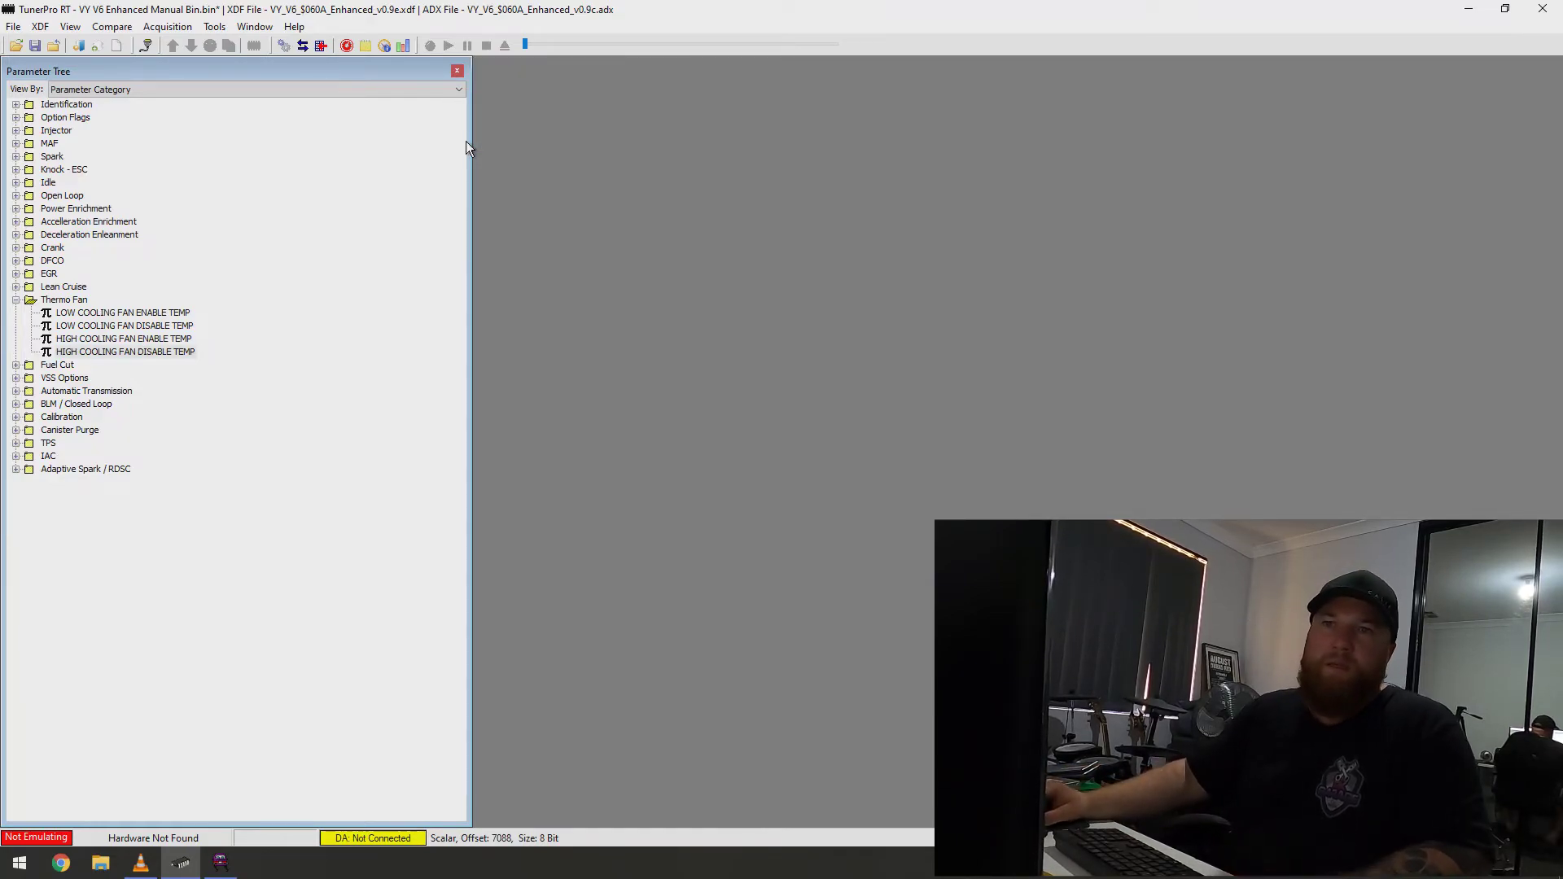
left_click(16, 301)
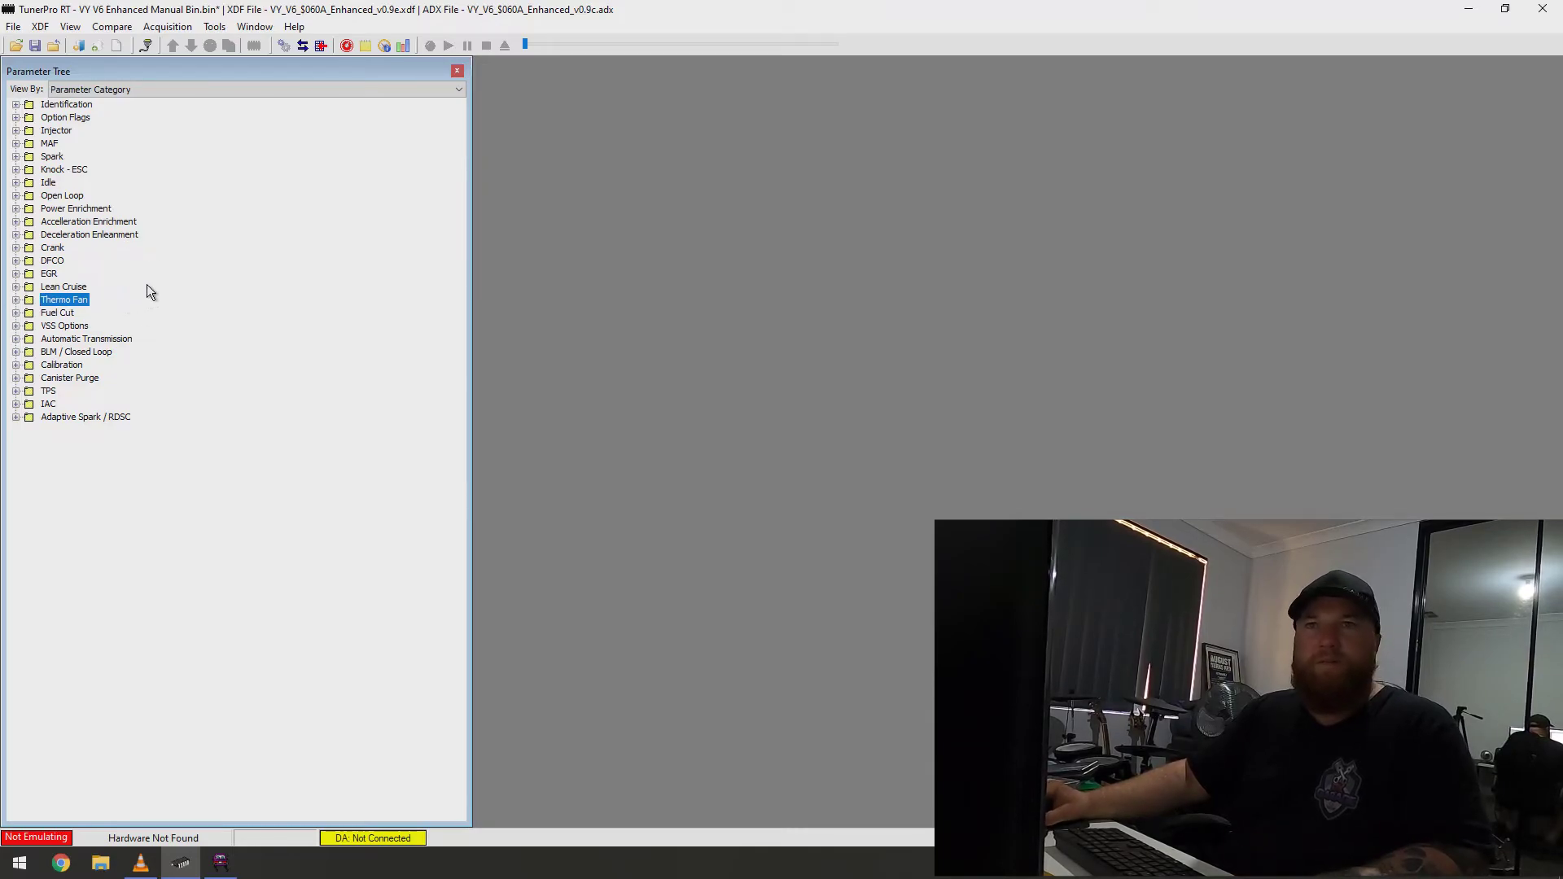
left_click(13, 26)
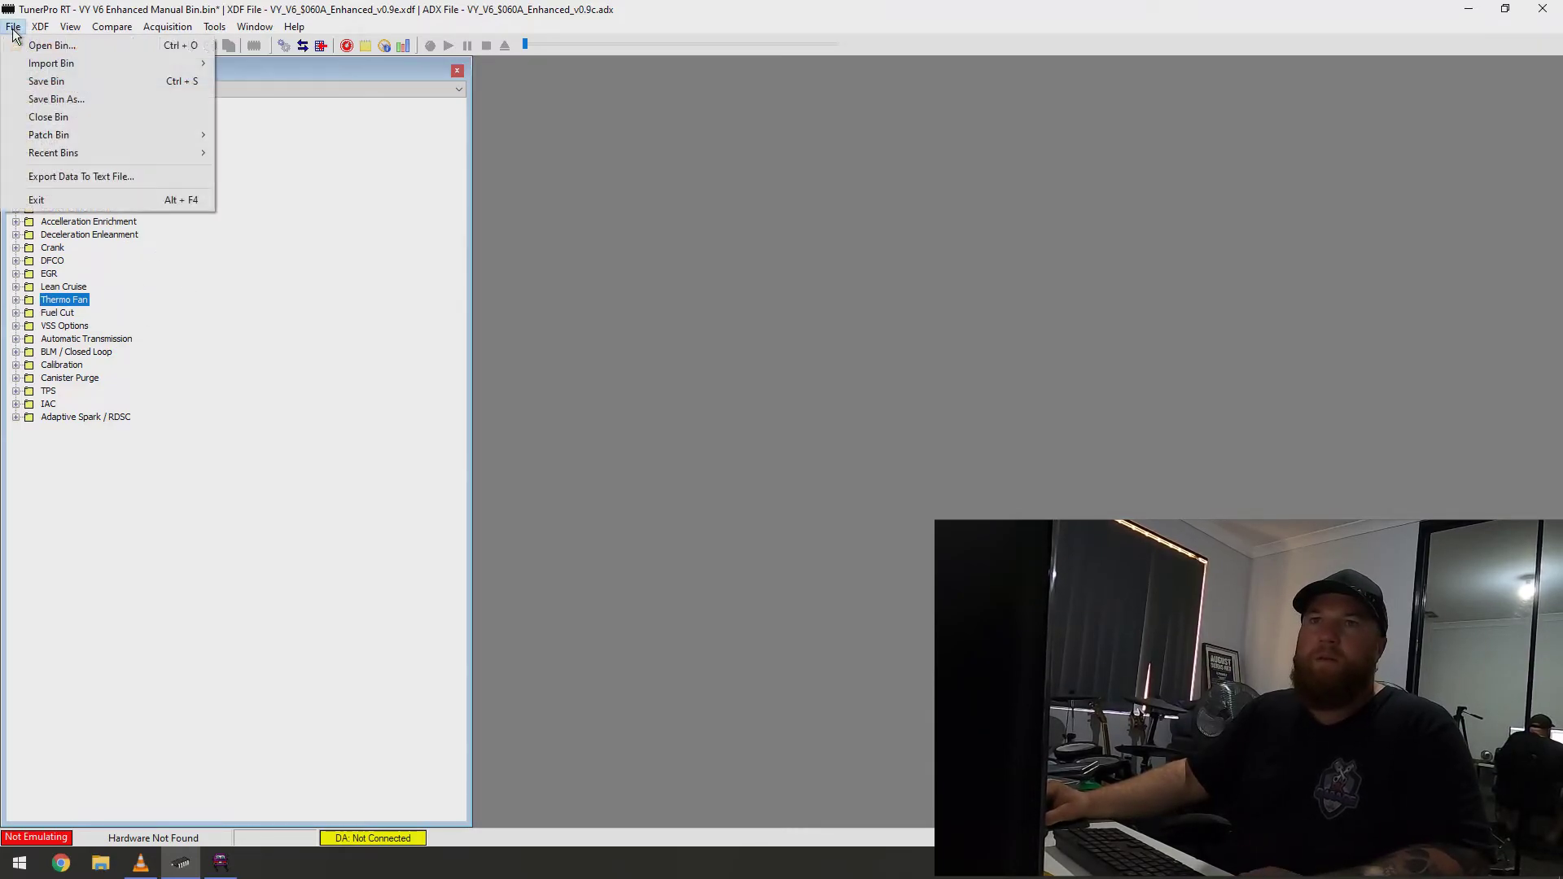
Step: Save the bin as 'VY V6 Enhanced Manual Bin Thermo's Adjusted.bin'
left_click(86, 100)
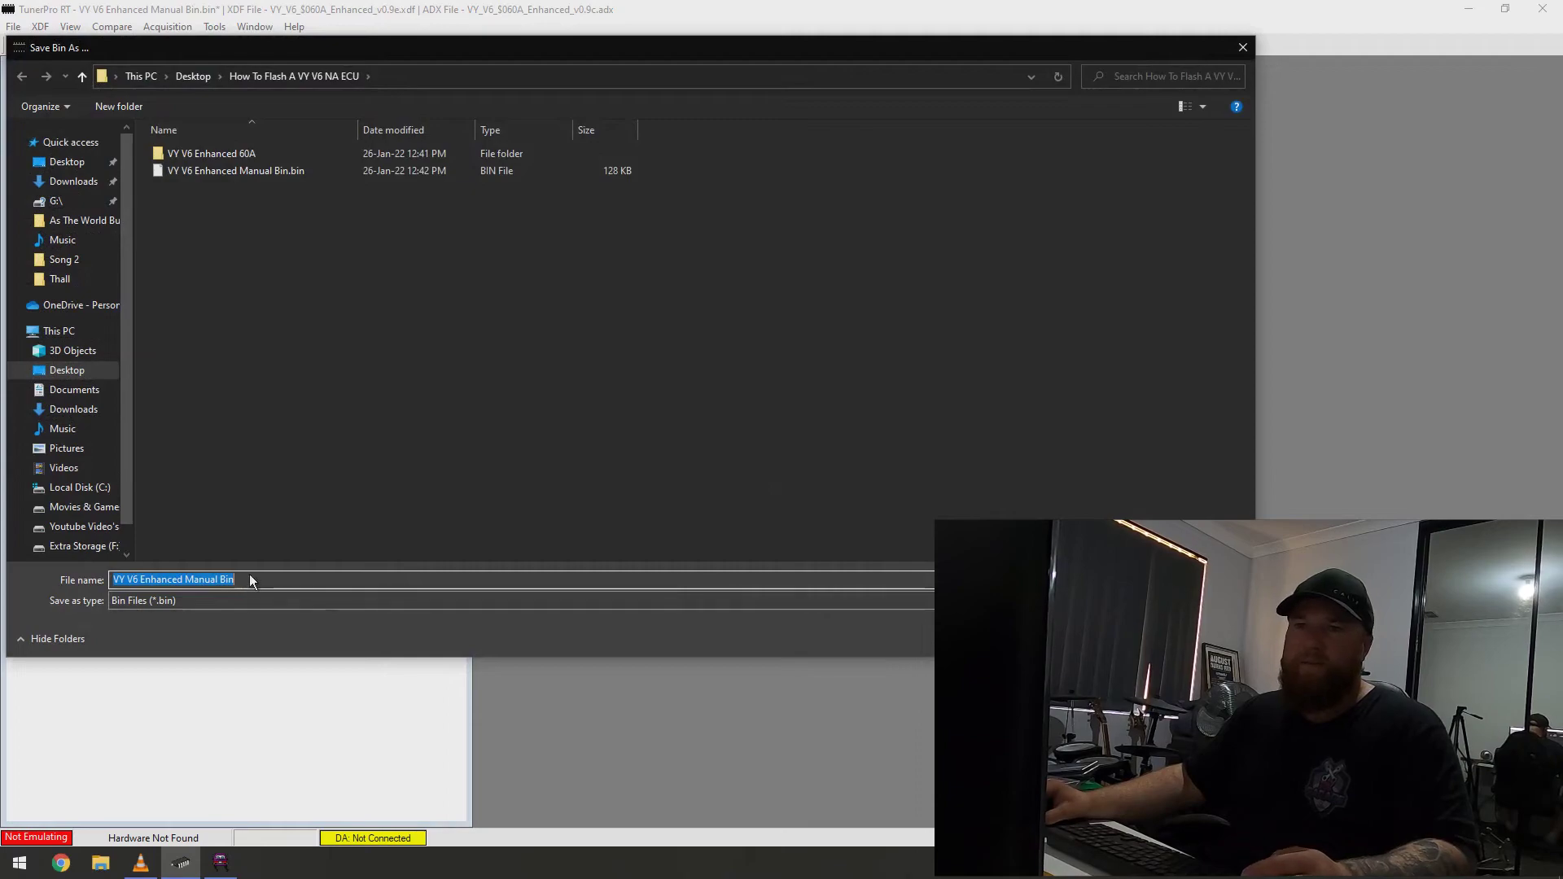
left_click(249, 577)
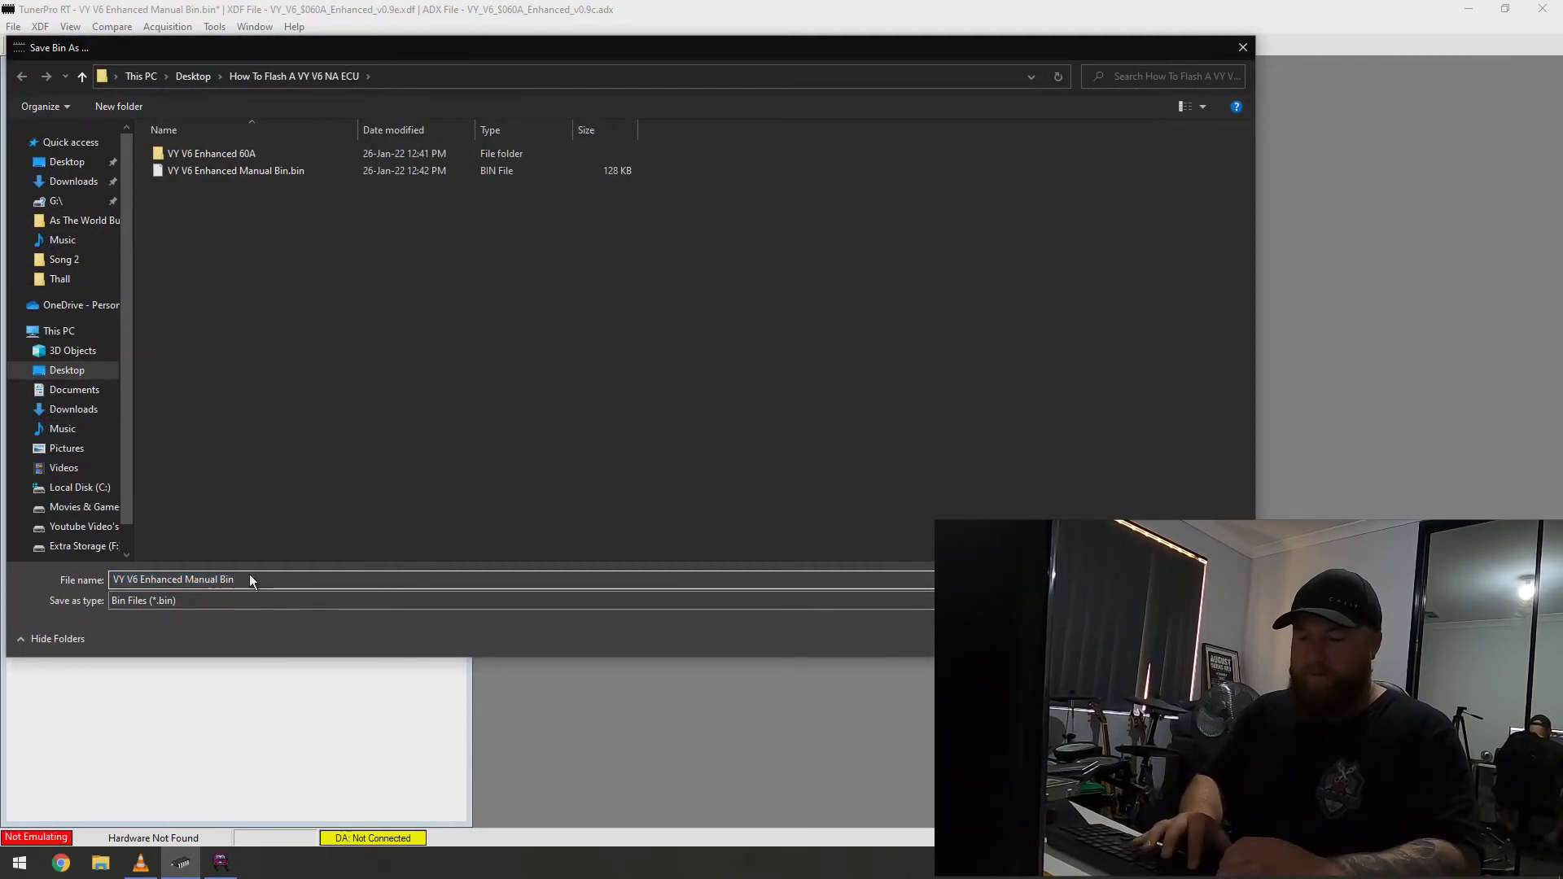
type("Thermo")
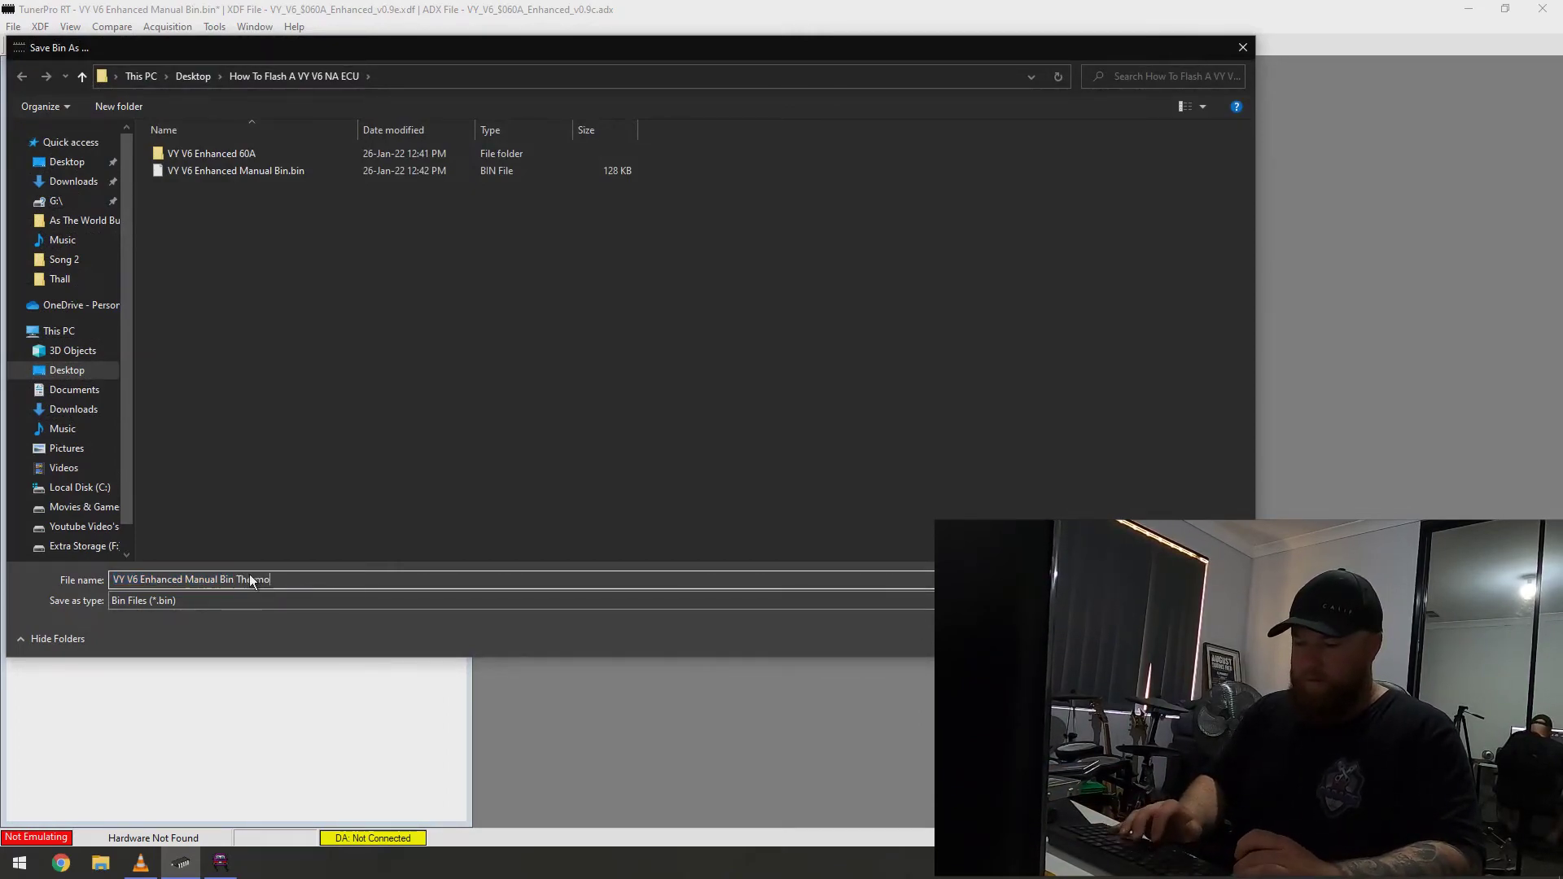
type("'s Adjusted")
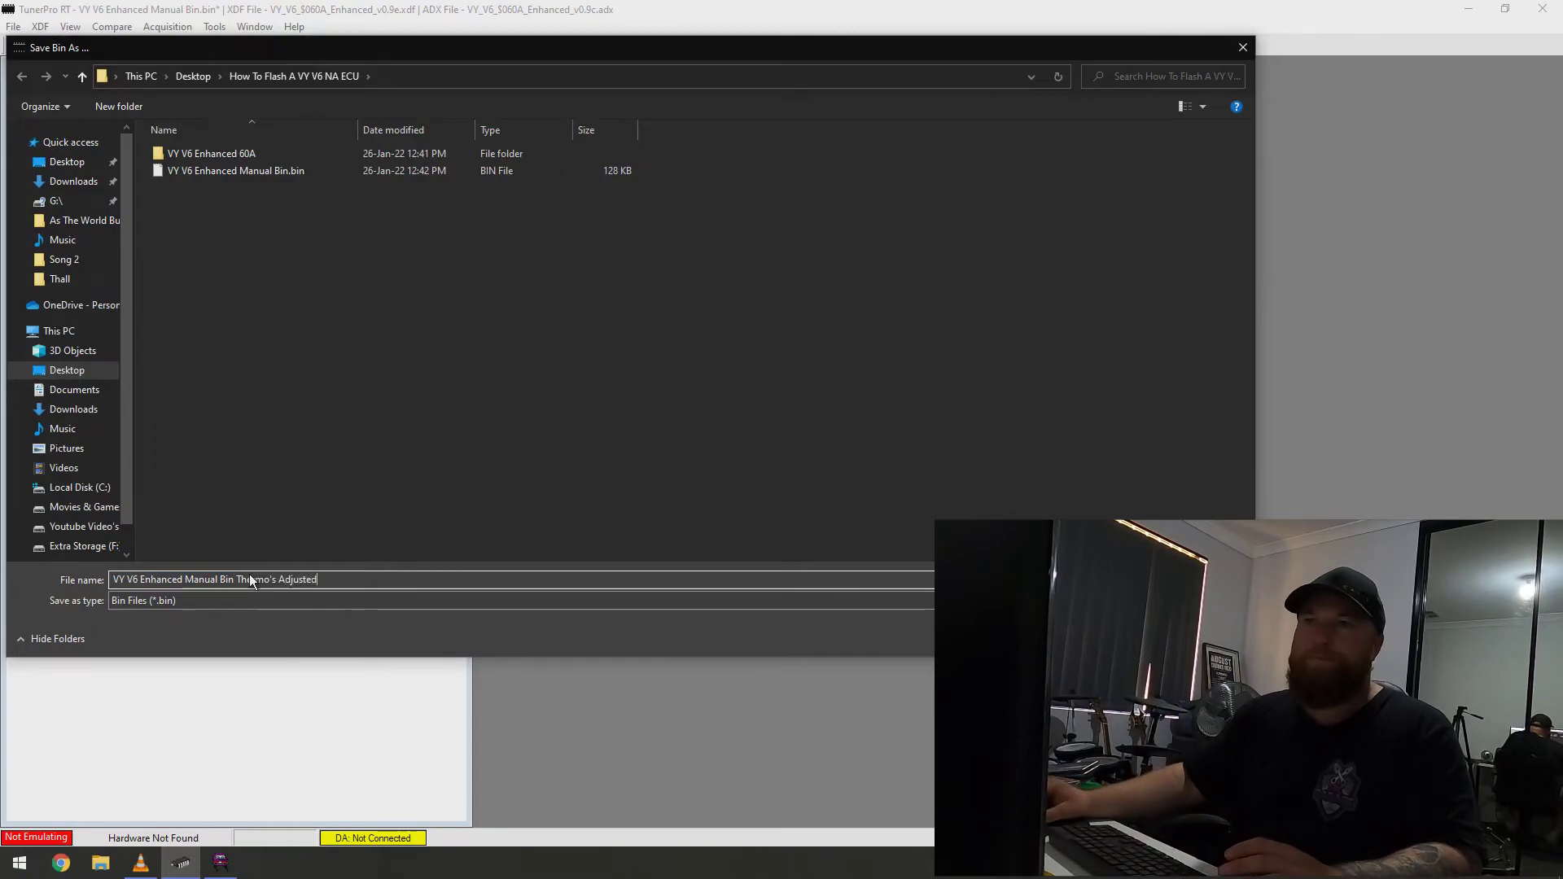
key("Return")
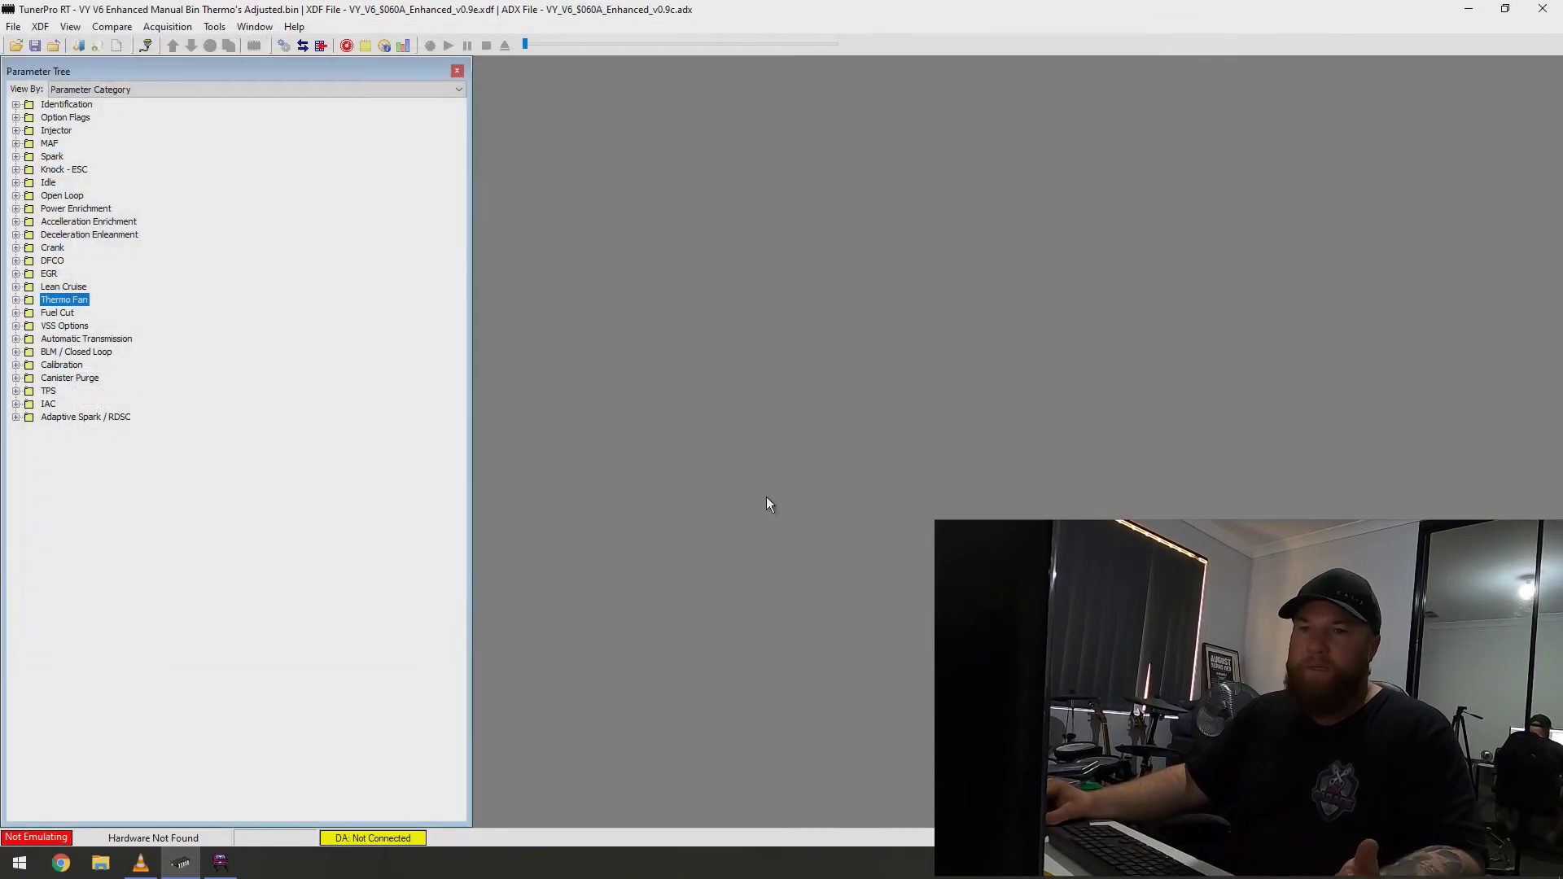
left_click(221, 862)
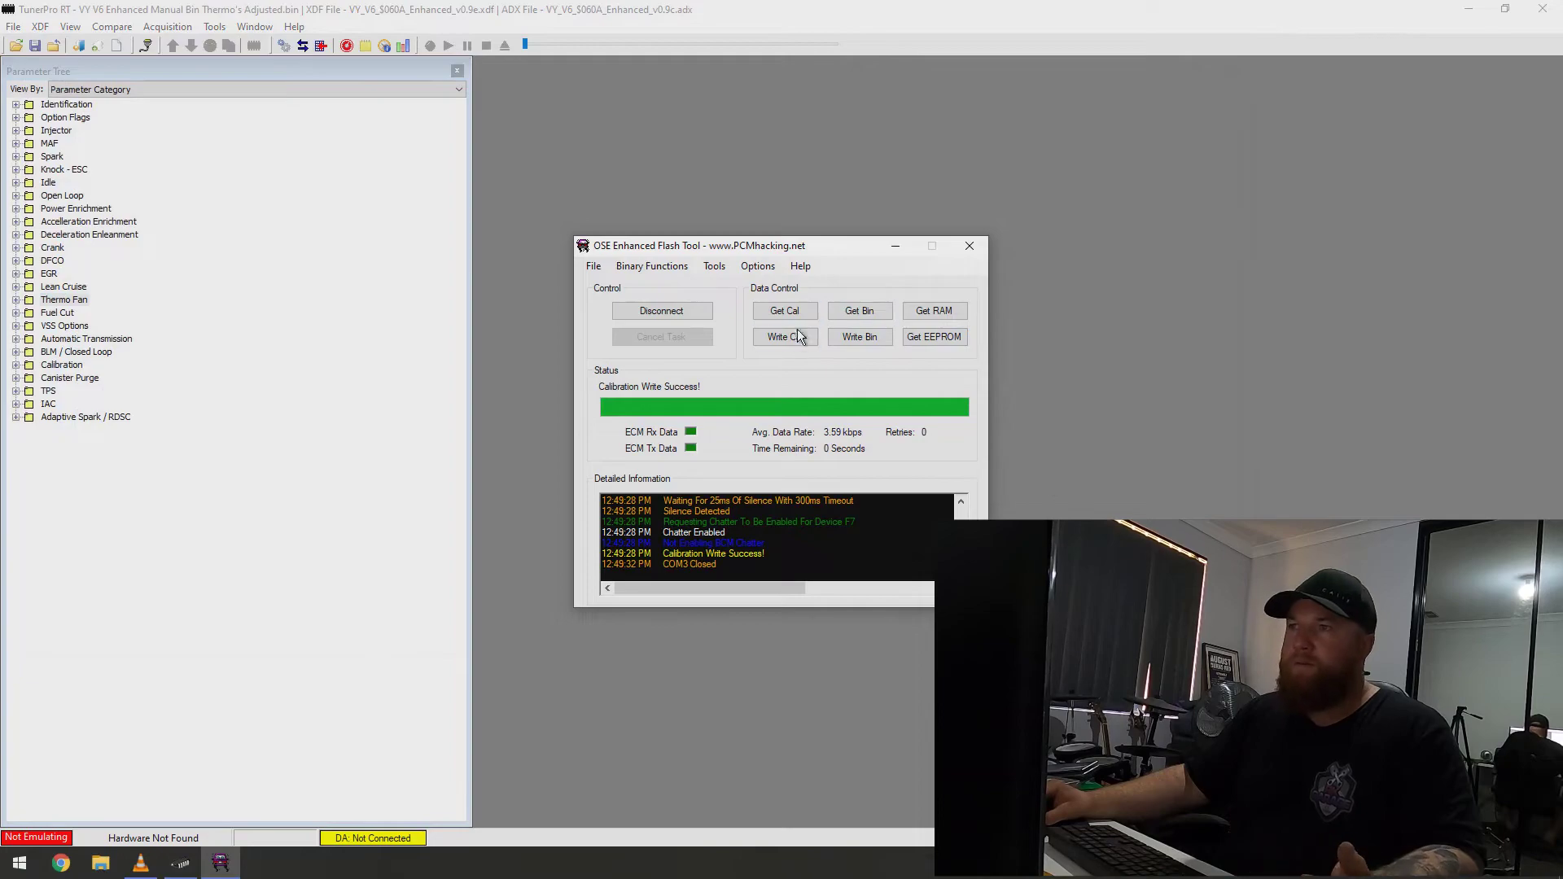
Step: Calibration-write VY V6 Enhanced Manual Bin Thermo's Adjusted.bin to the ECU, confirm success, then disconnect the ECM
left_click(798, 335)
left_click(838, 486)
double_click(830, 391)
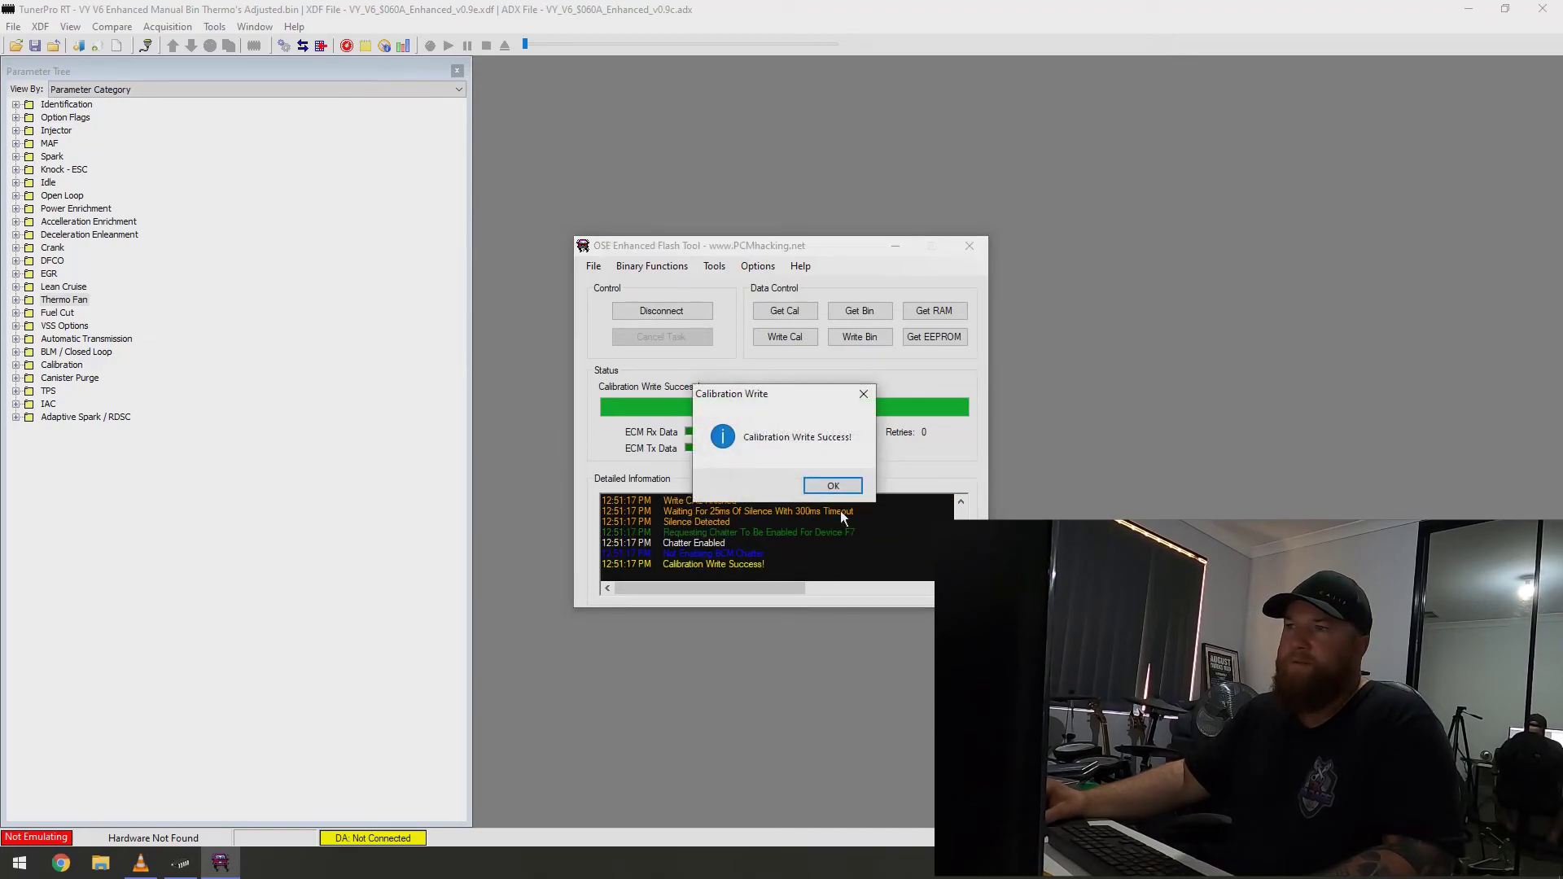
left_click(834, 487)
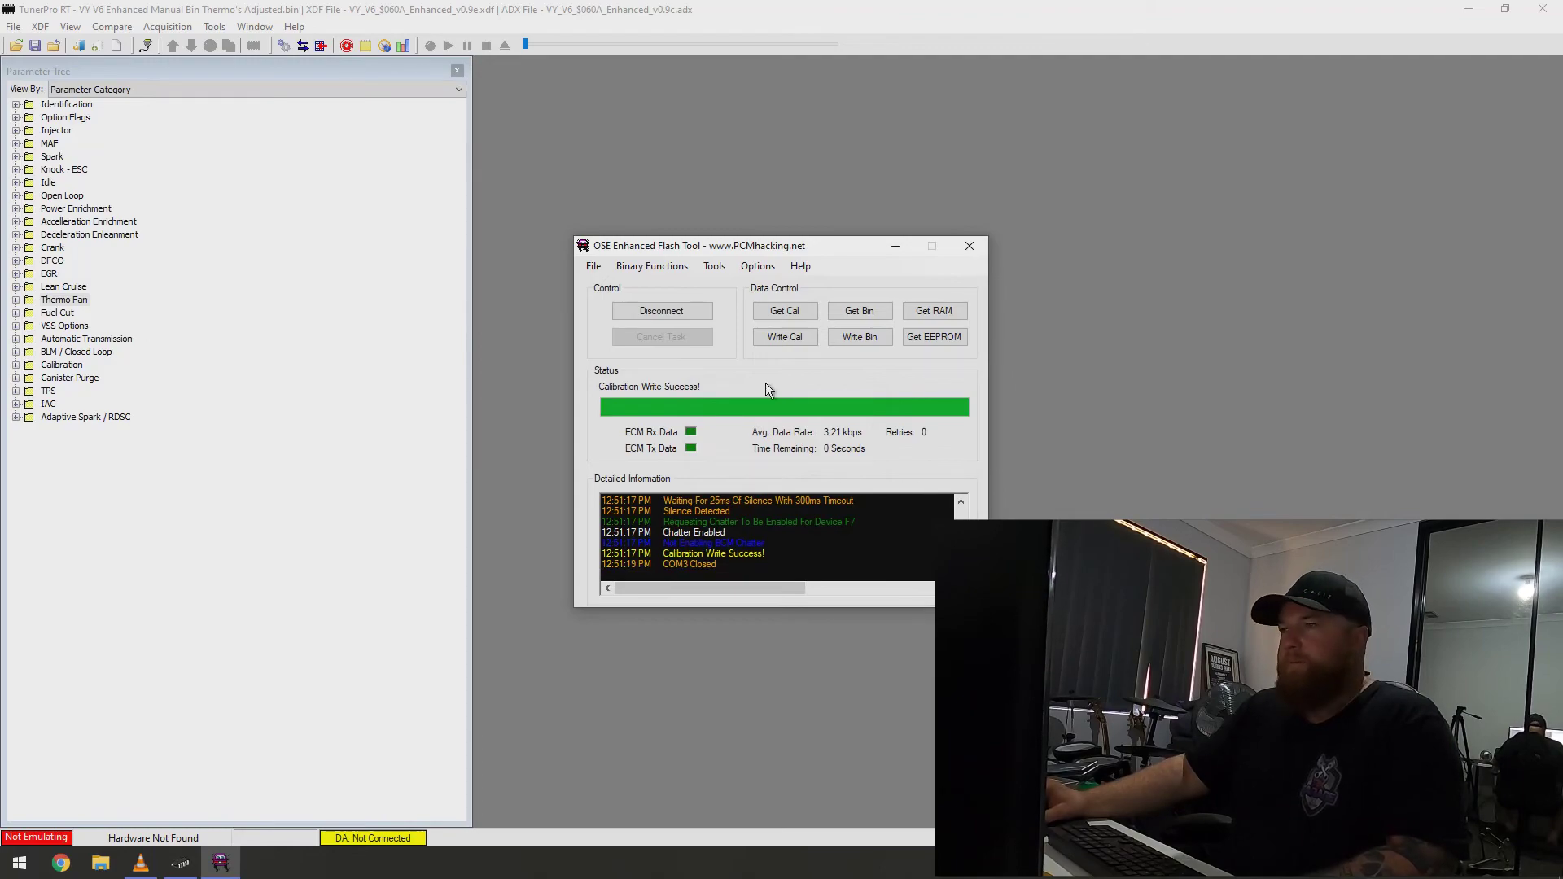
left_click(654, 311)
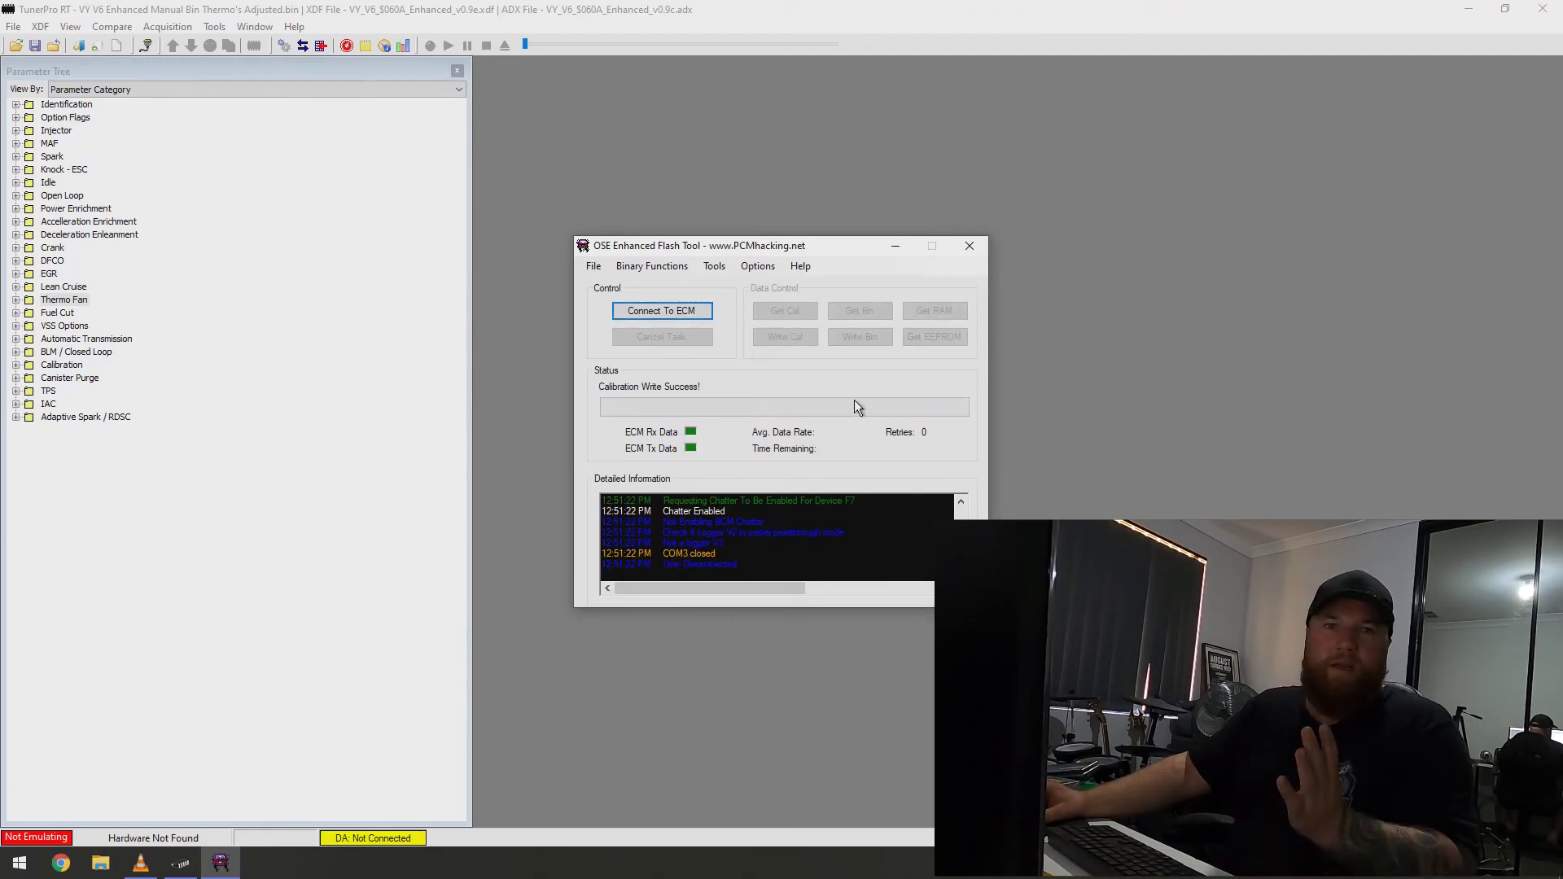